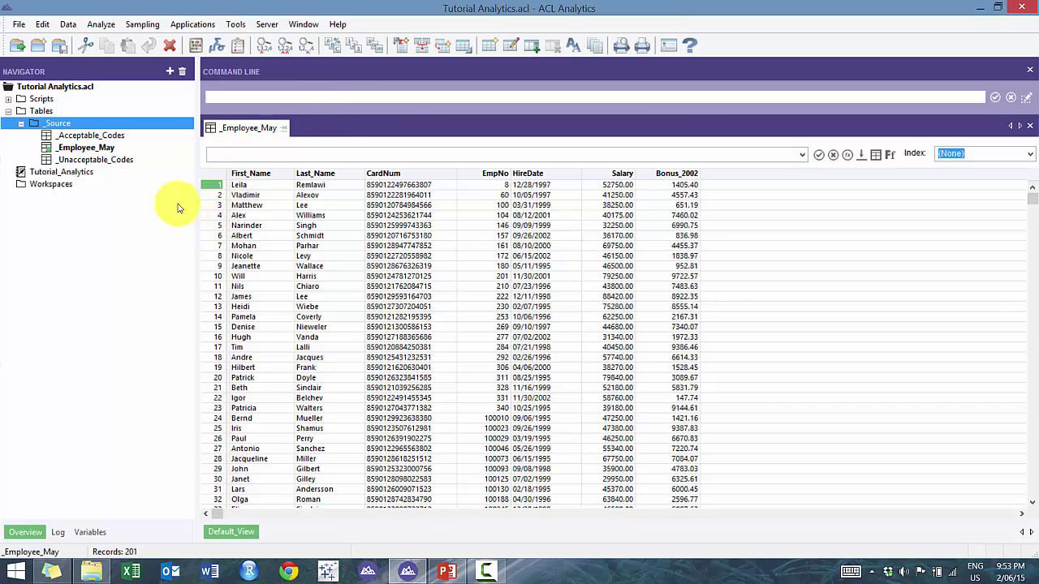
Open the Tutorial script from the project's Scripts folder for editing.
double_click(33, 98)
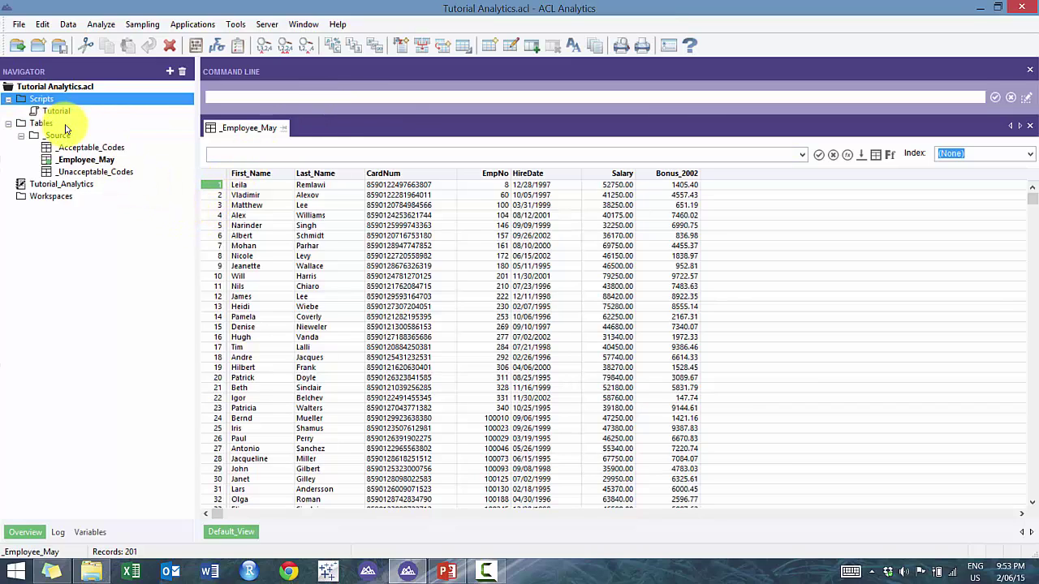
double_click(58, 110)
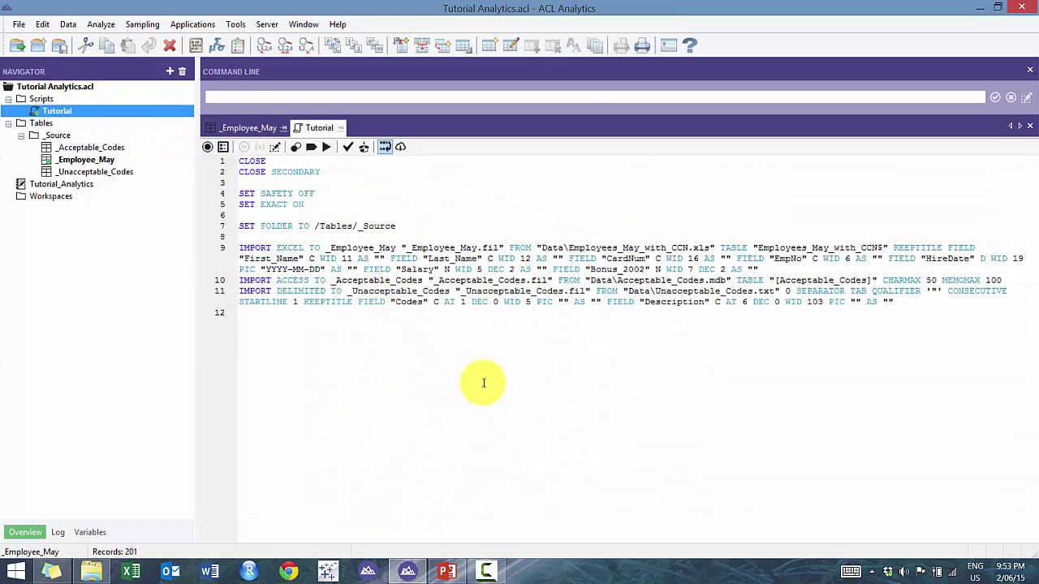
click(424, 352)
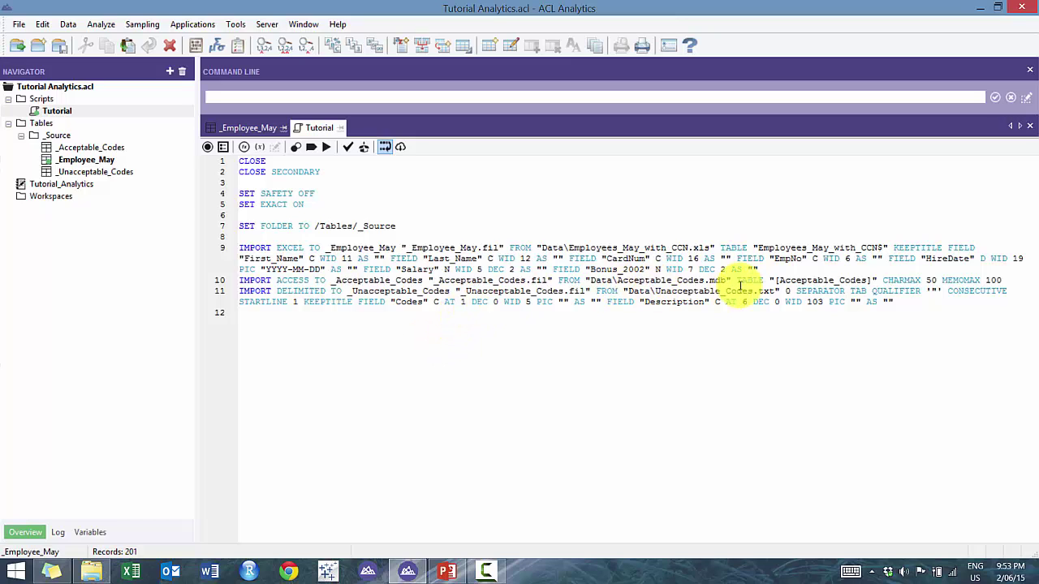
Insert a COMMENT line between the SET FOLDER command and the first IMPORT command, followed by a blank line.
click(268, 237)
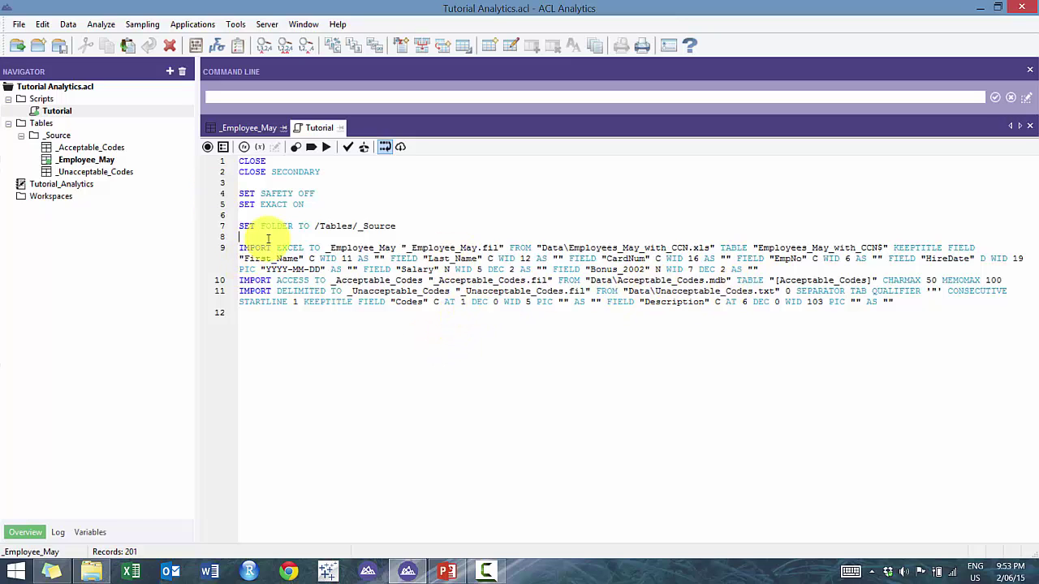
key(Return)
text(COMMENT)
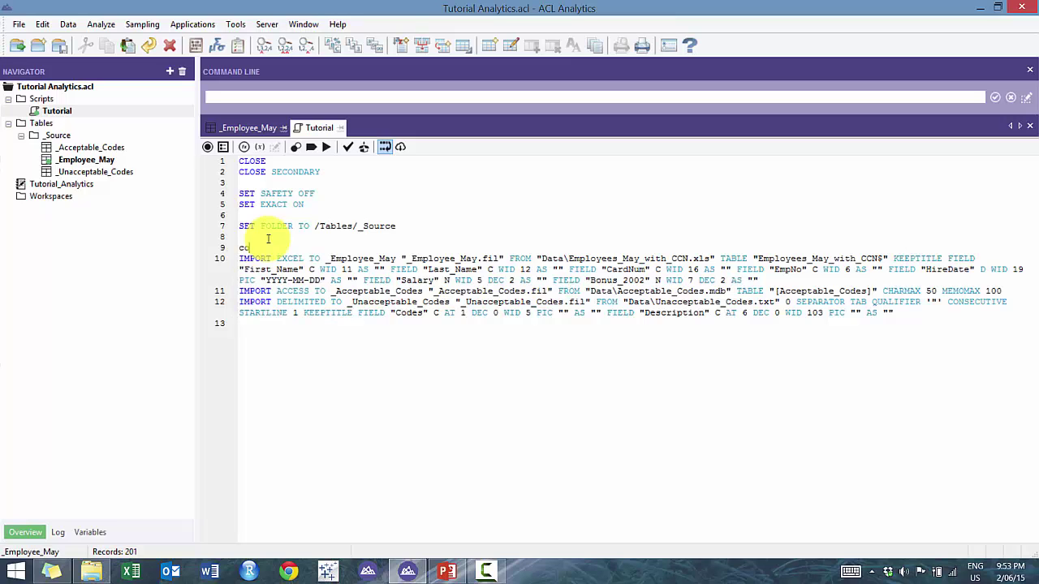
key(Return)
key(Up)
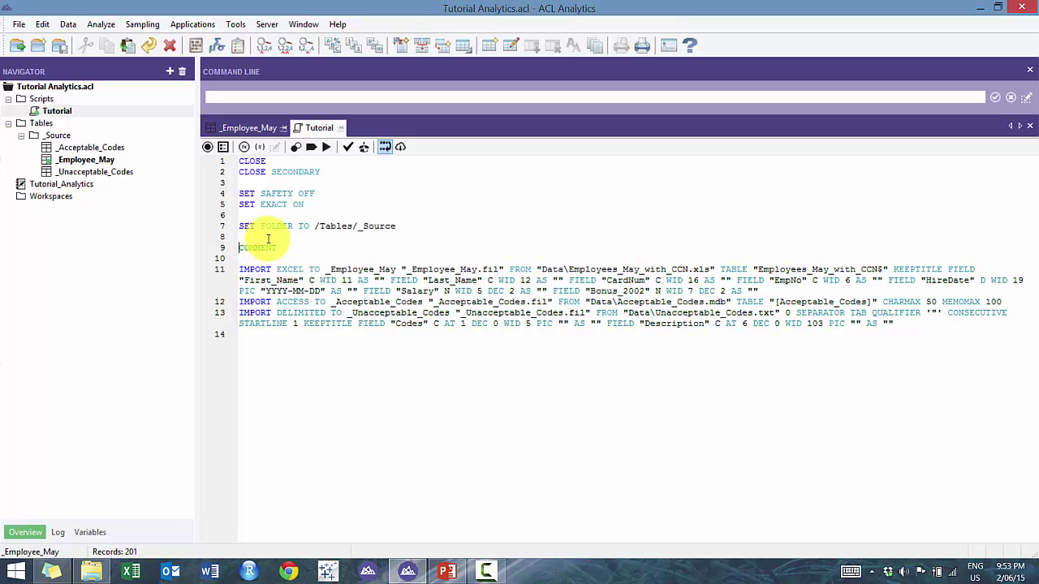
key(Return)
key(Up)
text(c)
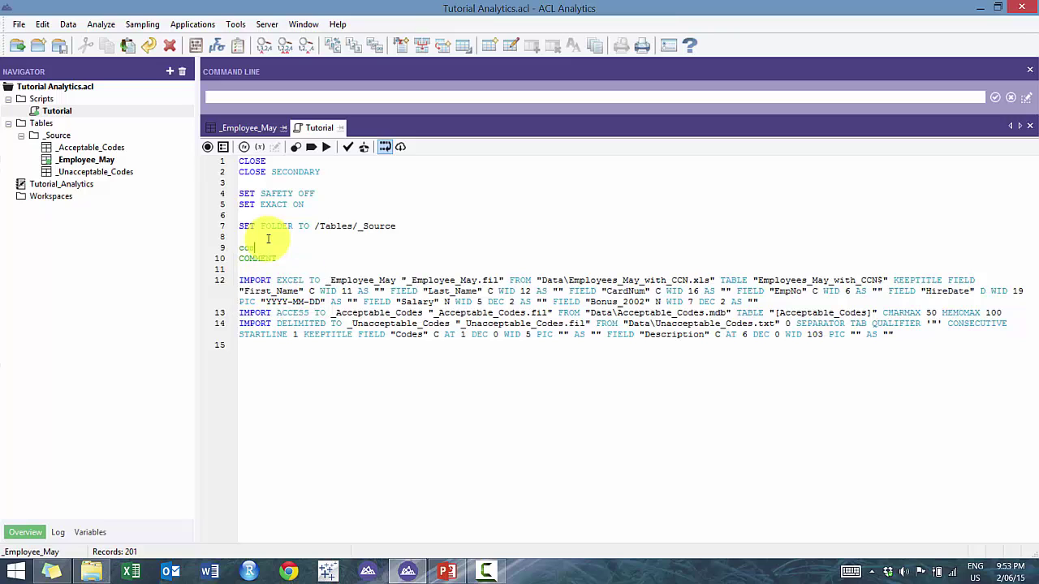
key(BackSpace)
key(BackSpace)
key(Down)
key(Down)
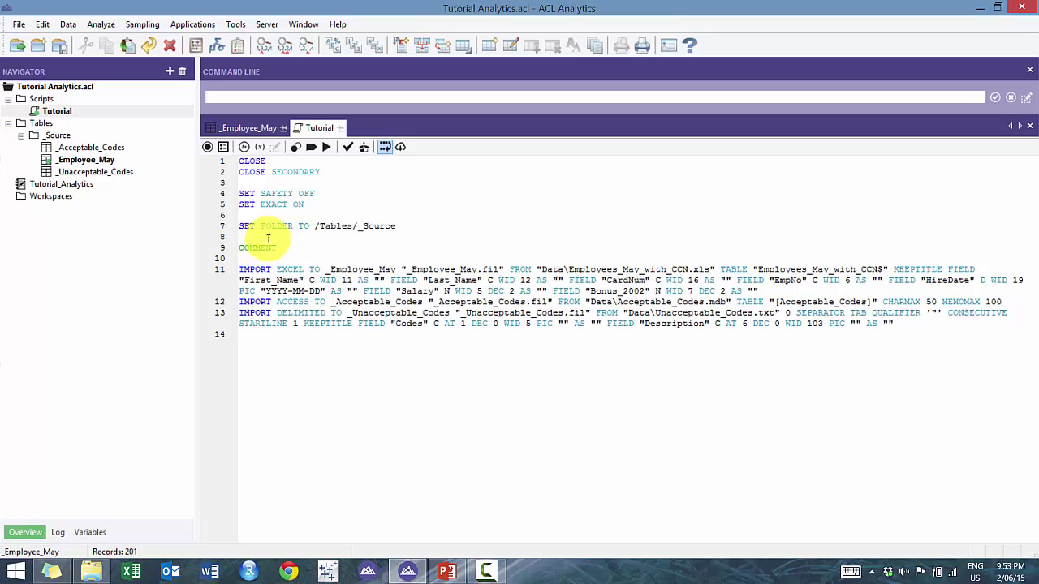
Add the text "Importing source documents" on its own line beneath COMMENT, keeping a blank line before the imports.
key(Return)
key(Up)
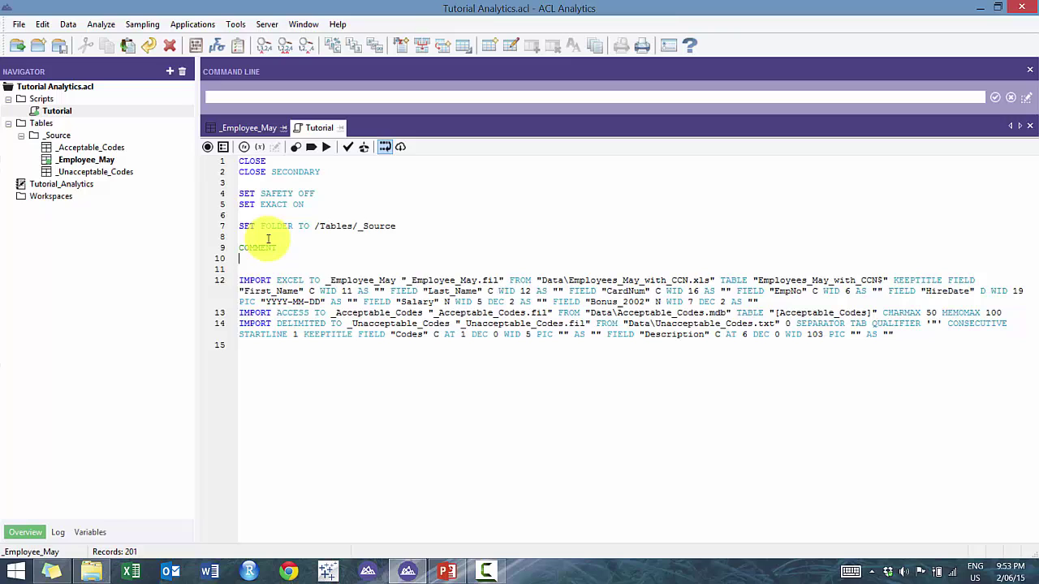
text(Importing source)
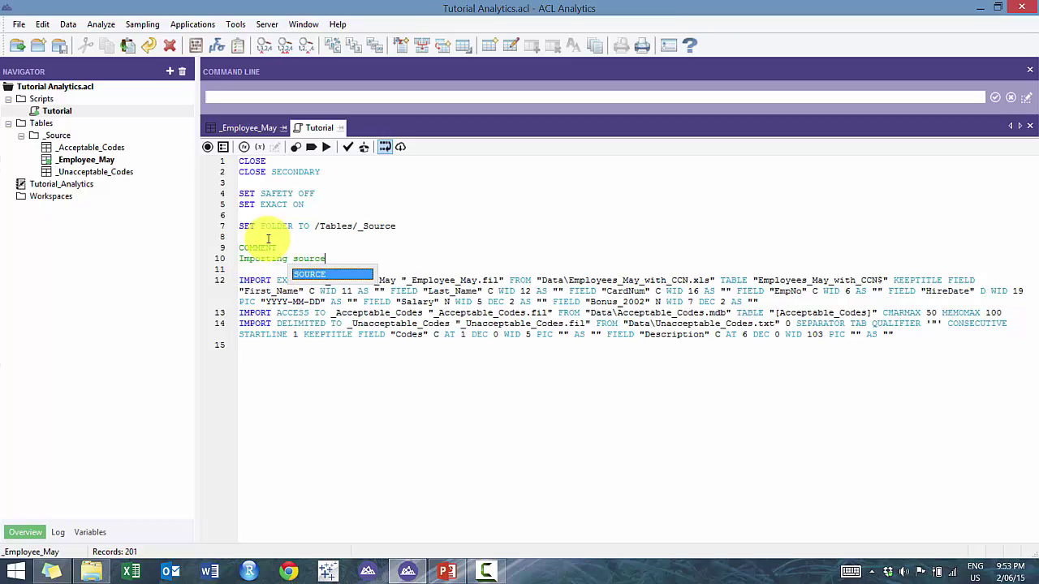
text( documents)
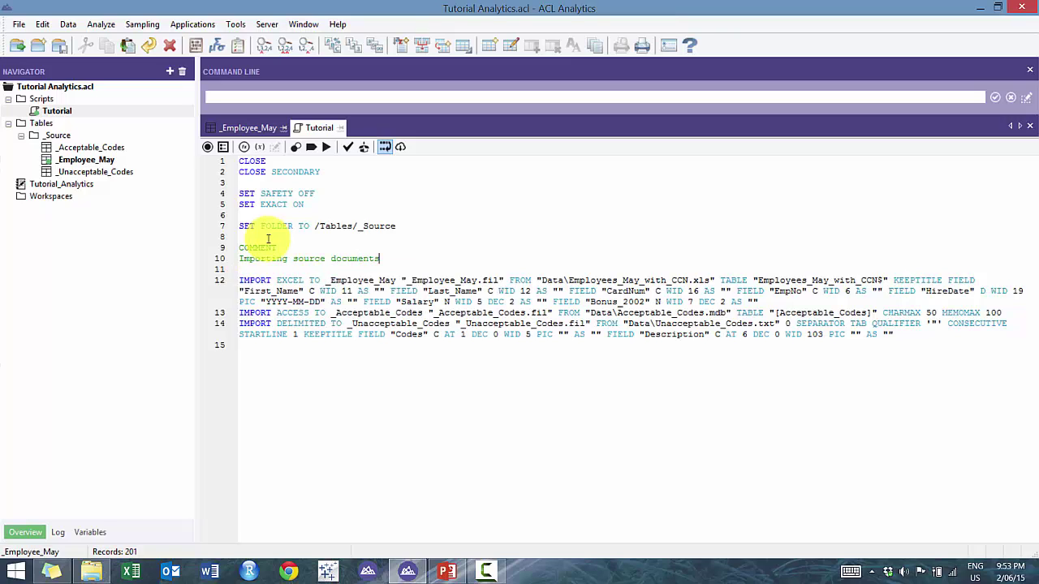
Add a new line at the end of the script, separated by a blank line from the IMPORT DELIMITED command.
key(Down)
key(Down)
key(Down)
key(Down)
key(Down)
key(Down)
key(Down)
key(Down)
key(Return)
text(comm)
key(BackSpace)
key(BackSpace)
key(BackSpace)
key(BackSpace)
Begin a DELETE FIELD command on the script's last line.
text(dele)
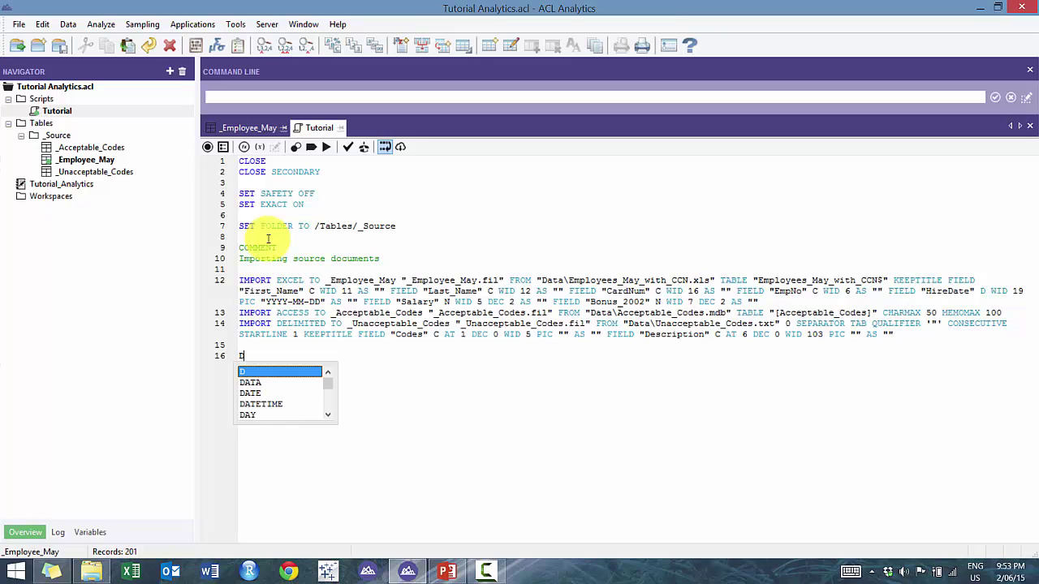
key(Return)
text(FIELD)
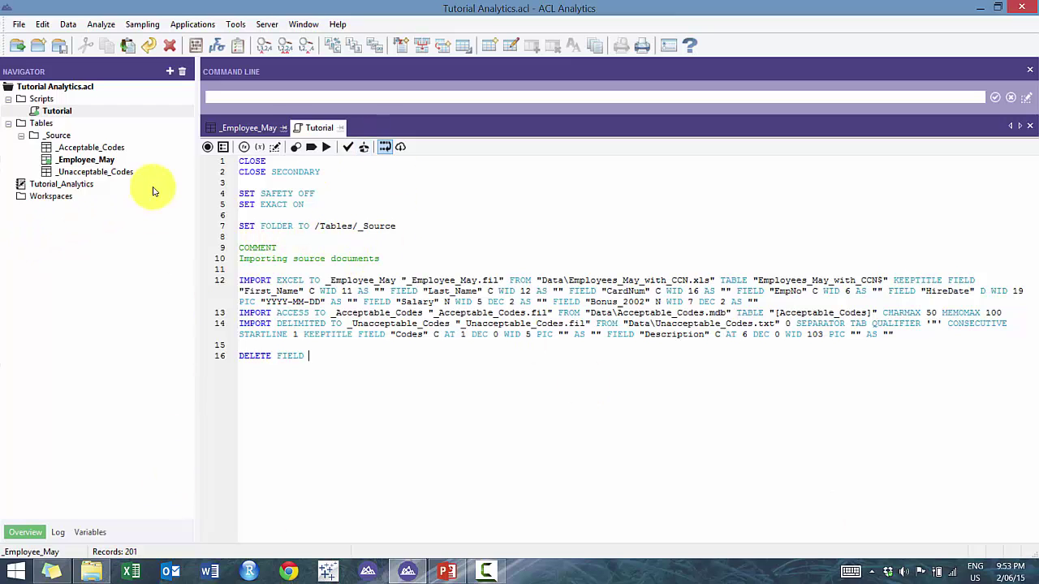
Review the Salary and Bonus_2002 columns in the _Employee_May table.
click(247, 128)
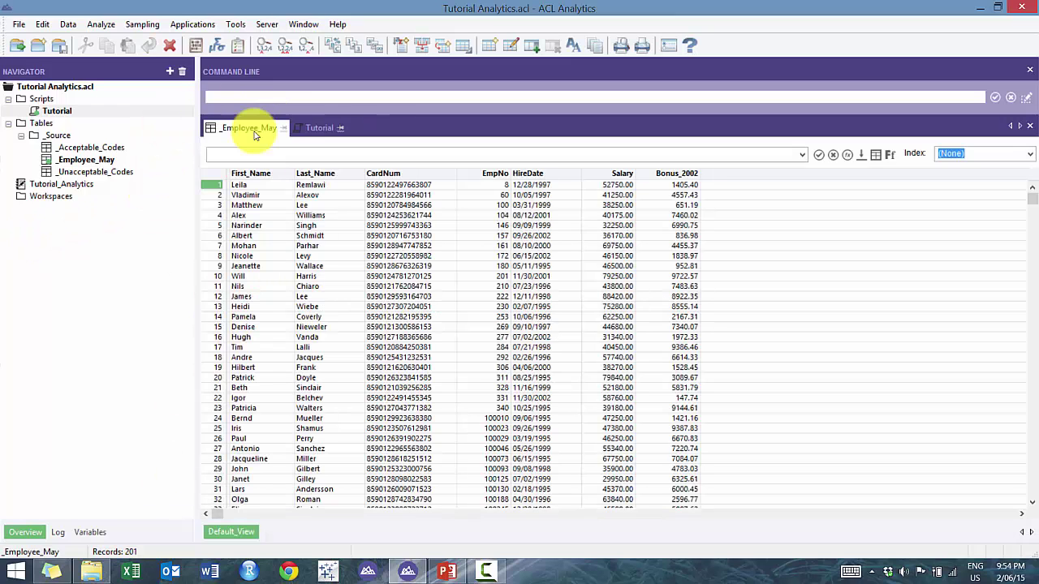
click(623, 174)
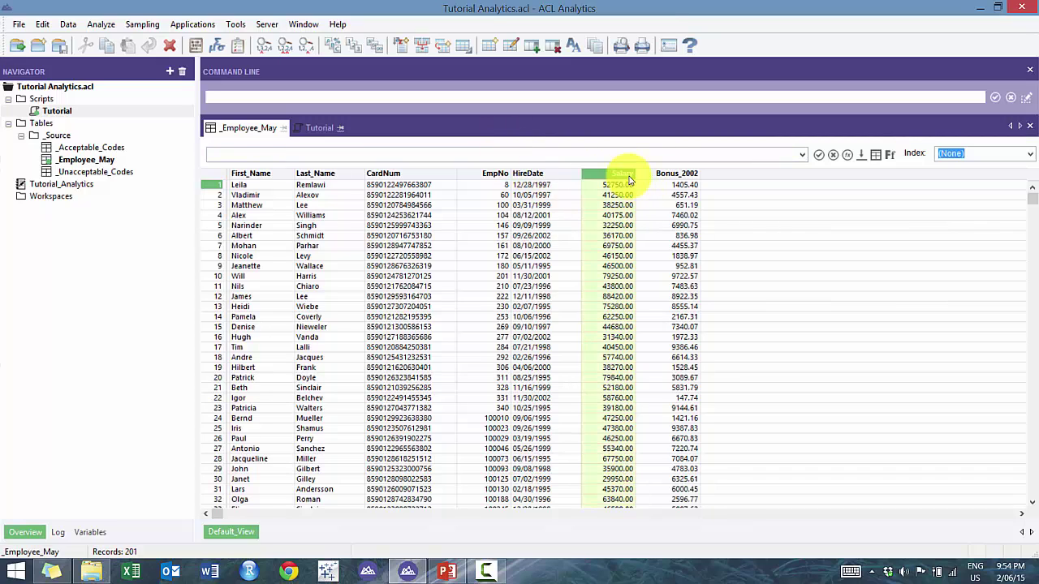
click(671, 174)
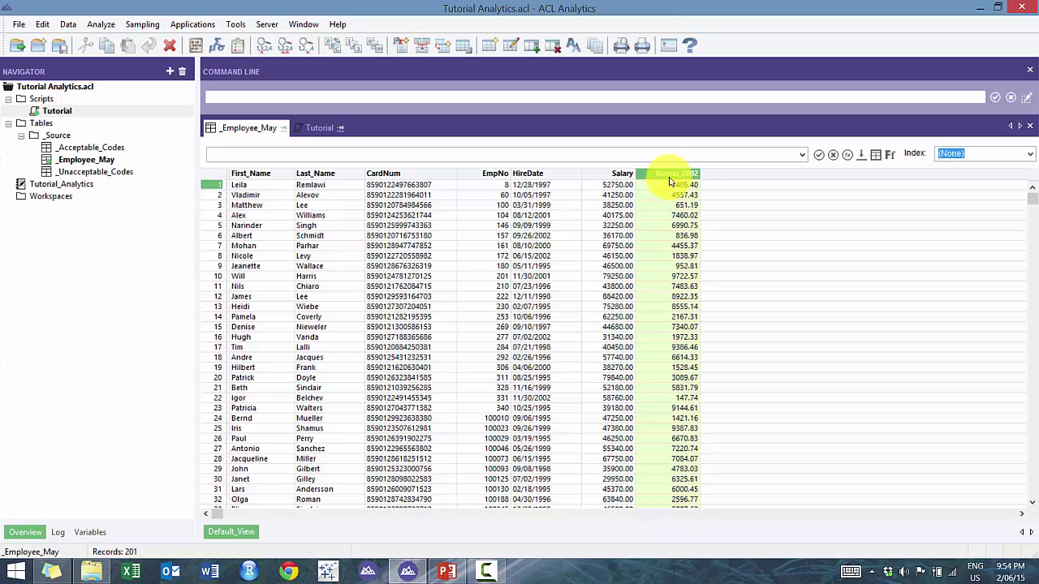
click(601, 174)
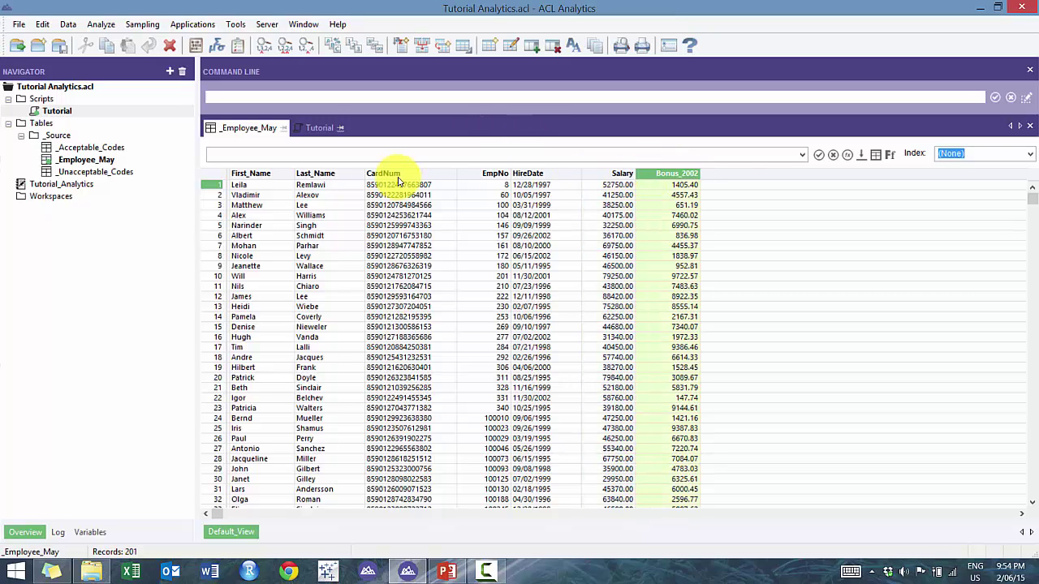
Complete the script's DELETE FIELD command with BONUS_PERCENTAGE OK and start a new line below it.
click(320, 128)
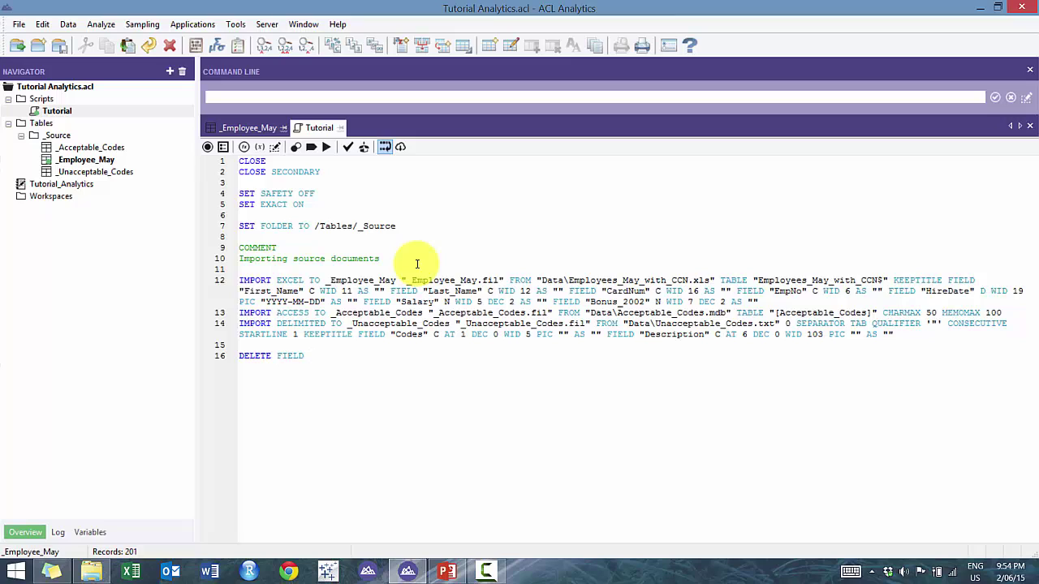
text(BONUS_PERCENTAGE)
text(OK)
key(Return)
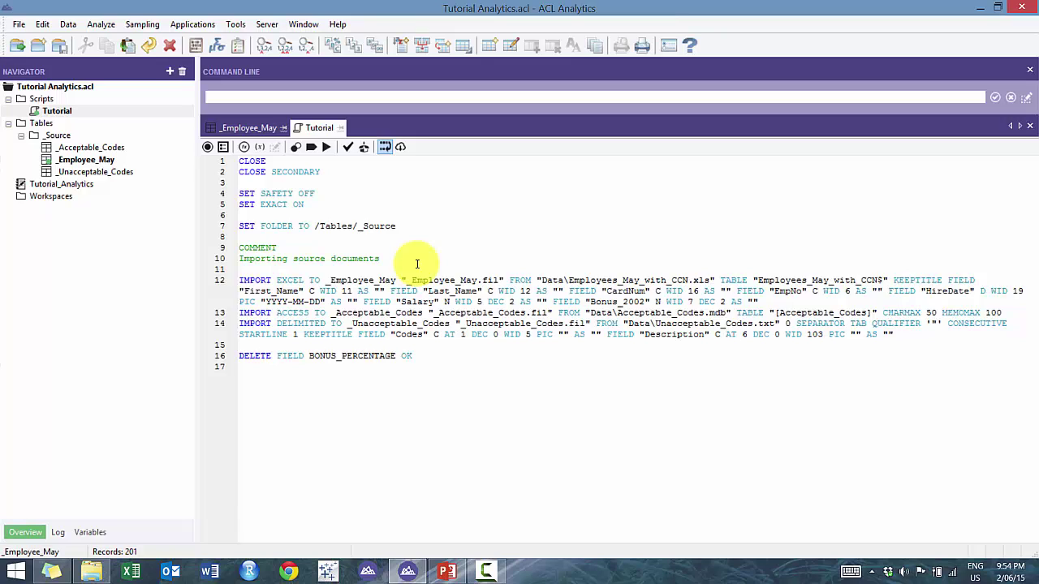
Write DEFINE FIELD BONUS_PERCENTAGE COMPUTED on the line below the DELETE FIELD command.
text(DEFINE FIELD BONUS_P)
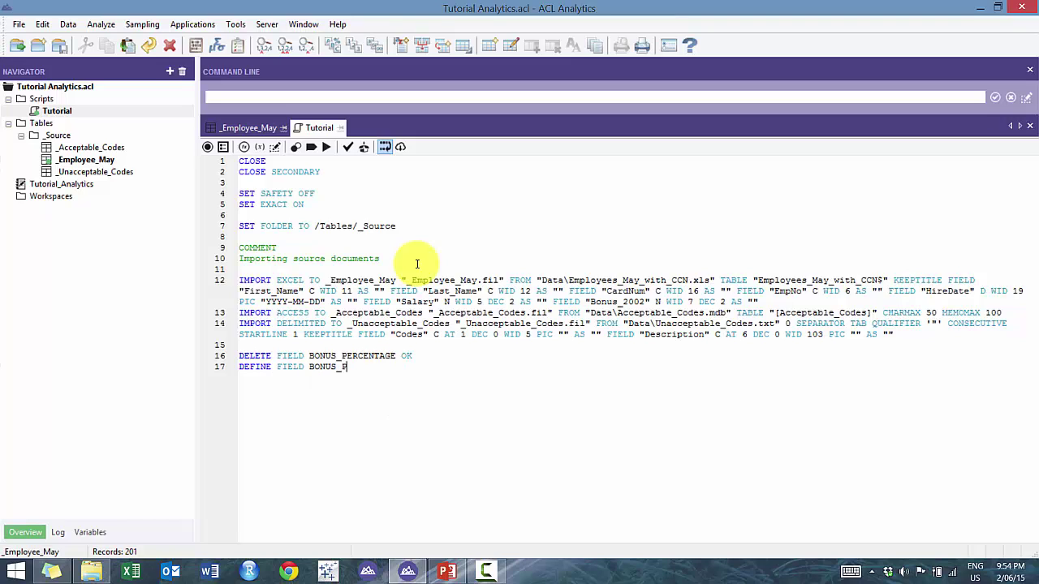
text(ERCENTAGE COM)
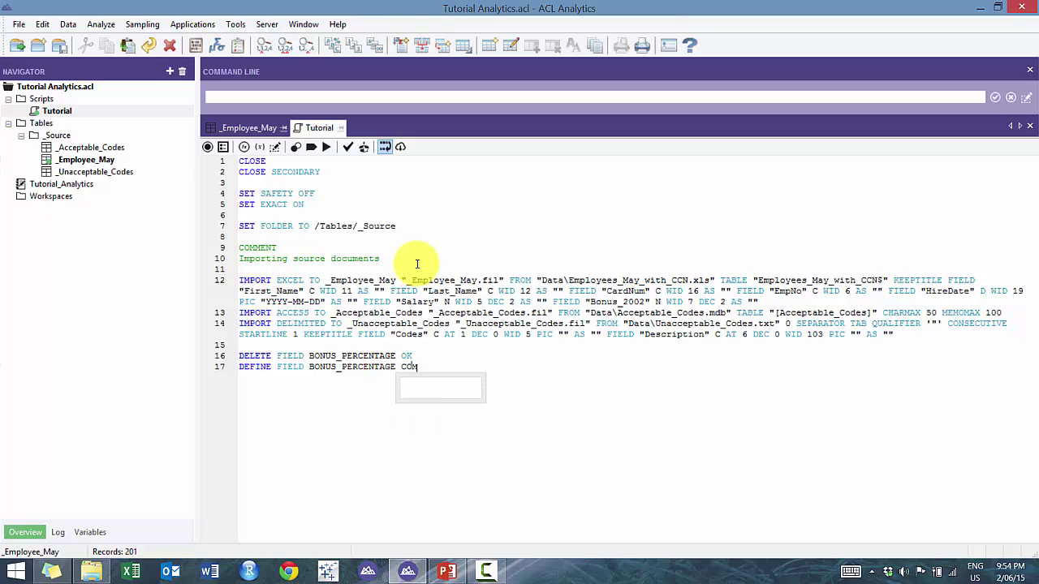
text(PUTED)
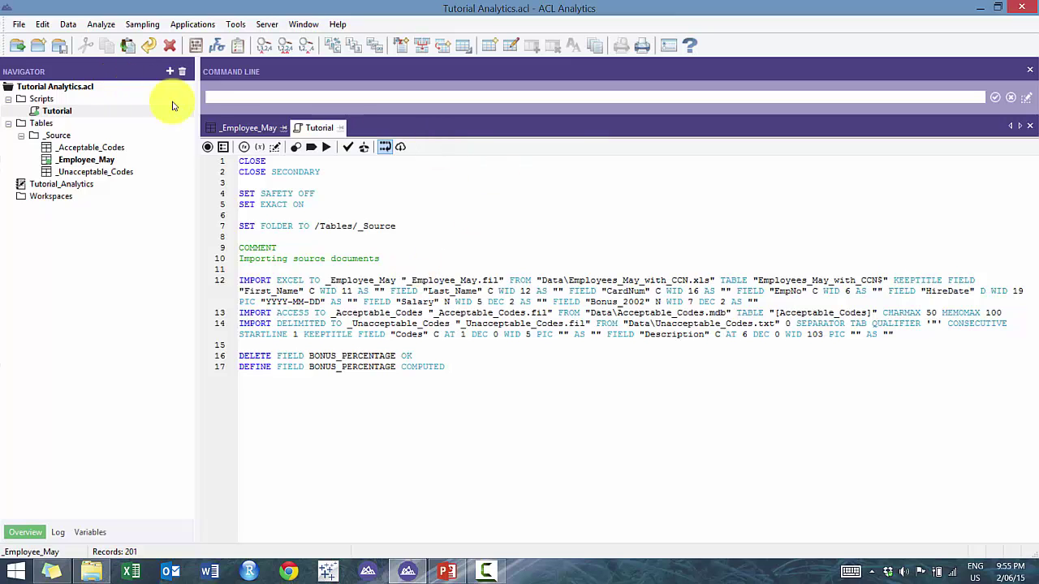
Complete the computed field's expression as Bonus_2002/Salary, copying the bonus field name from its column properties in the _Employee_May table.
click(247, 128)
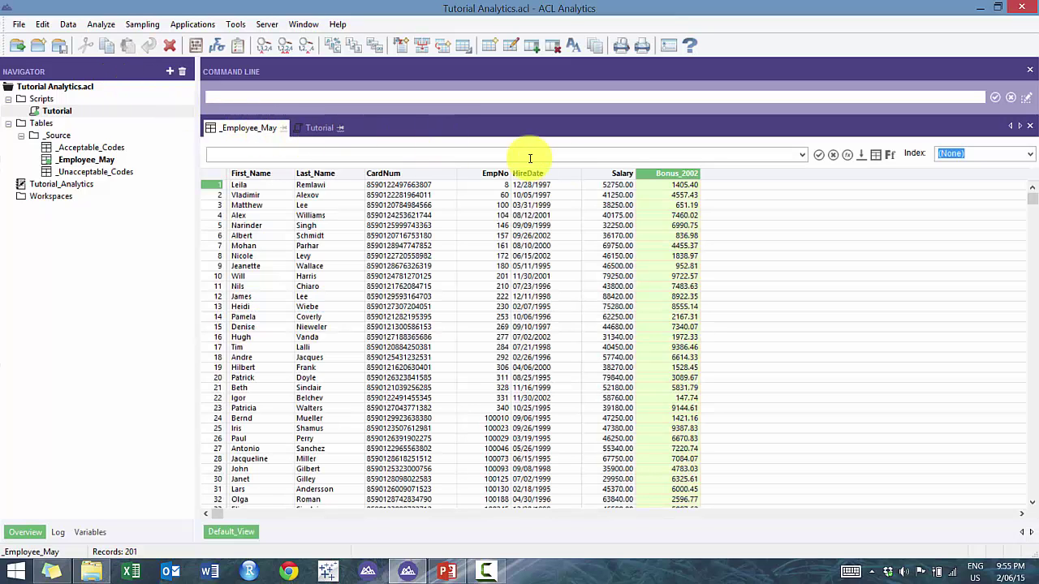
click(621, 175)
double_click(677, 174)
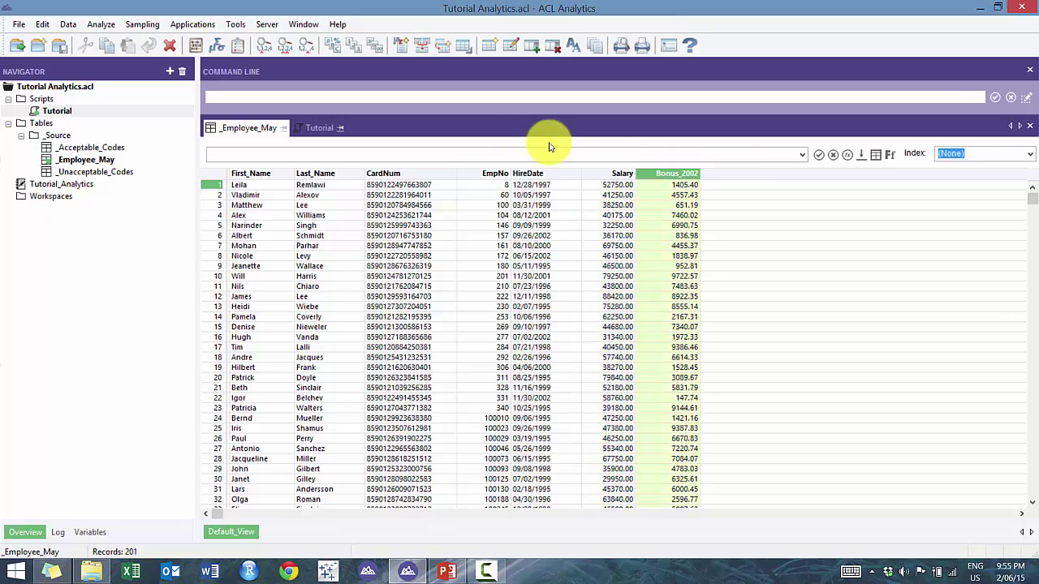
drag(505, 189, 608, 189)
key(ctrl+c)
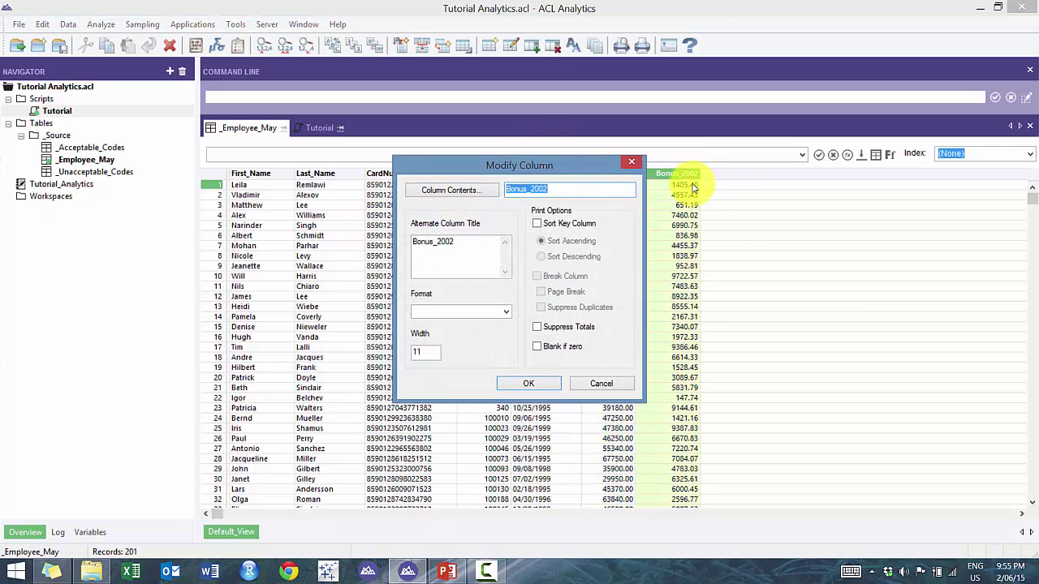
key(Escape)
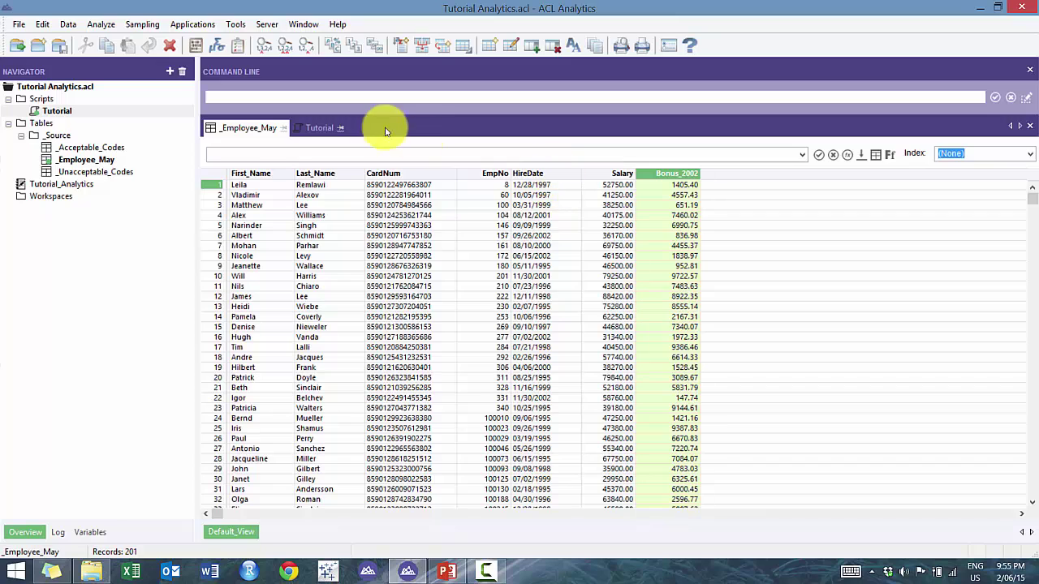
click(329, 130)
key(ctrl+v)
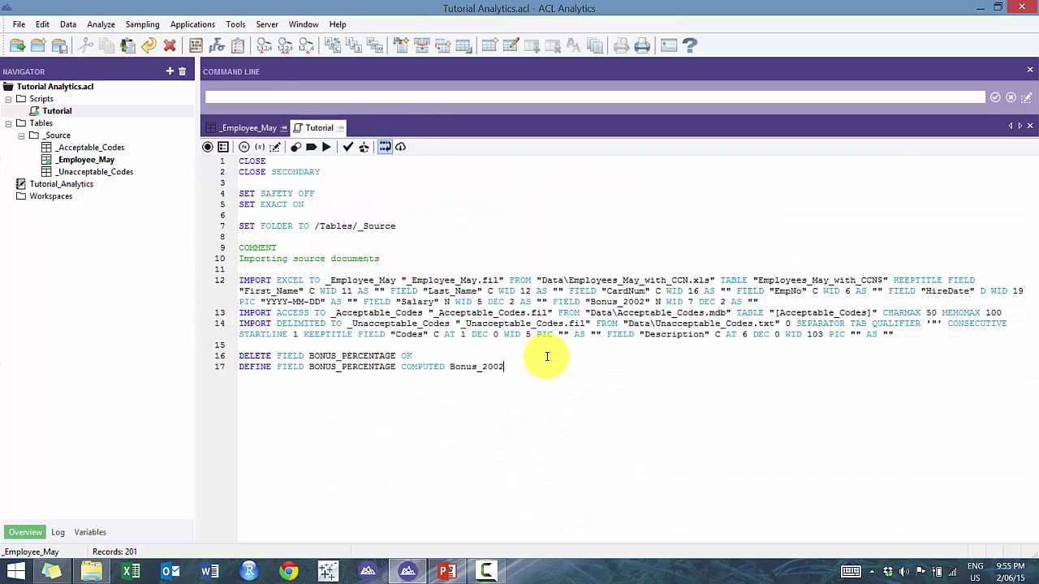
text(/Salary)
Insert the command OPEN _EMPLOYEE_MAY above DELETE FIELD, leaving one blank line between the two.
key(Up)
key(Return)
key(Return)
key(Return)
key(Return)
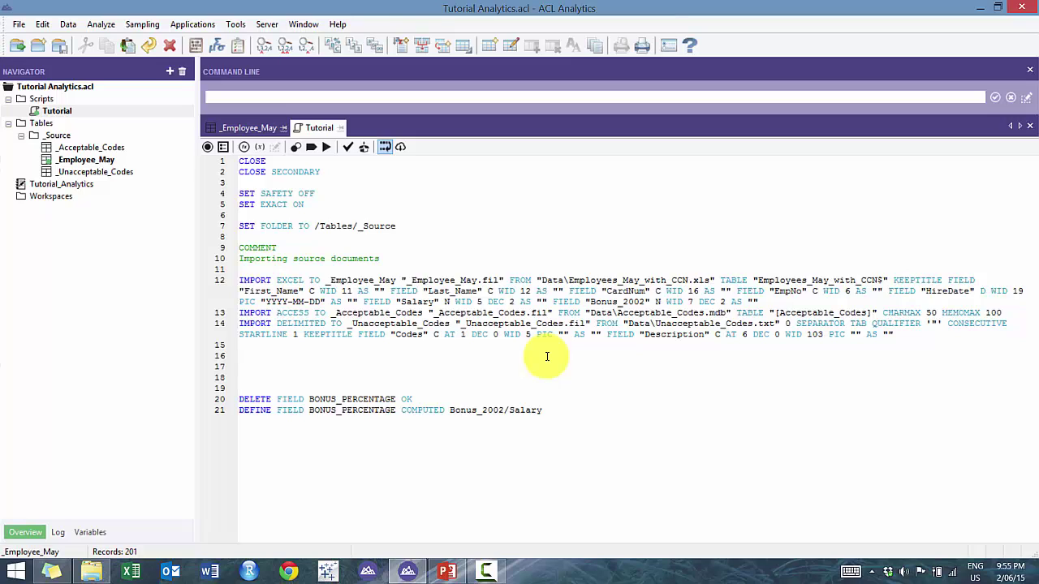
click(547, 356)
text(OPEN _EMPLOYEE_MAY)
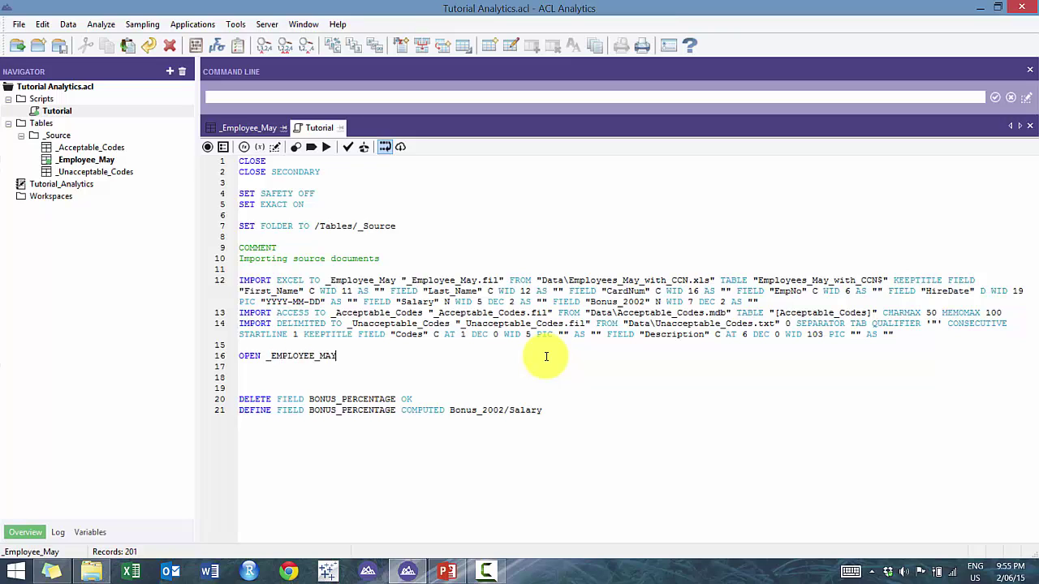
key(Down)
key(Delete)
key(Delete)
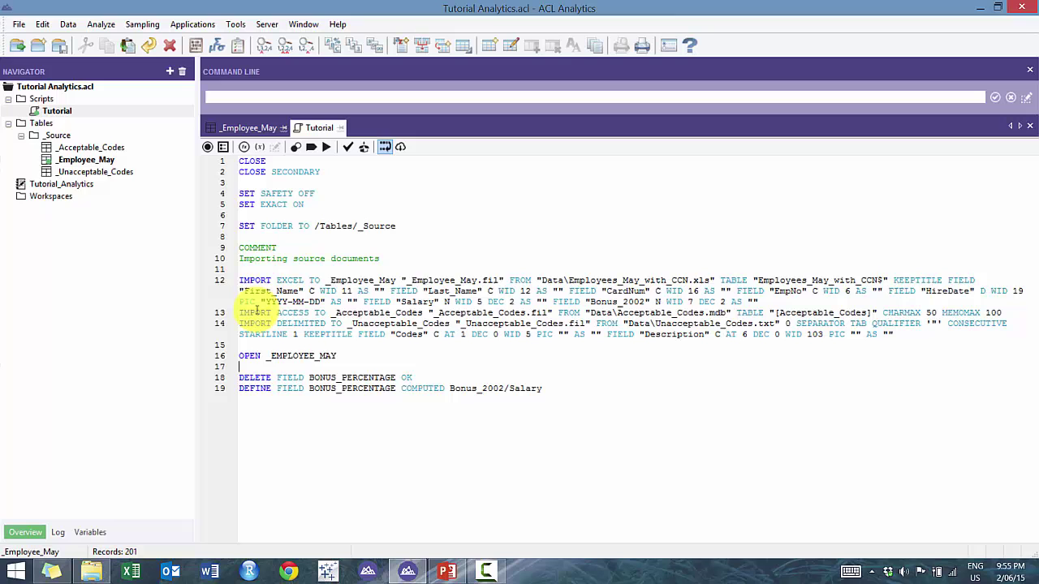
Run the Tutorial script and check the BONUS_PERCENTAGE column against Salary and Bonus_2002 in the _Employee_May table.
click(327, 147)
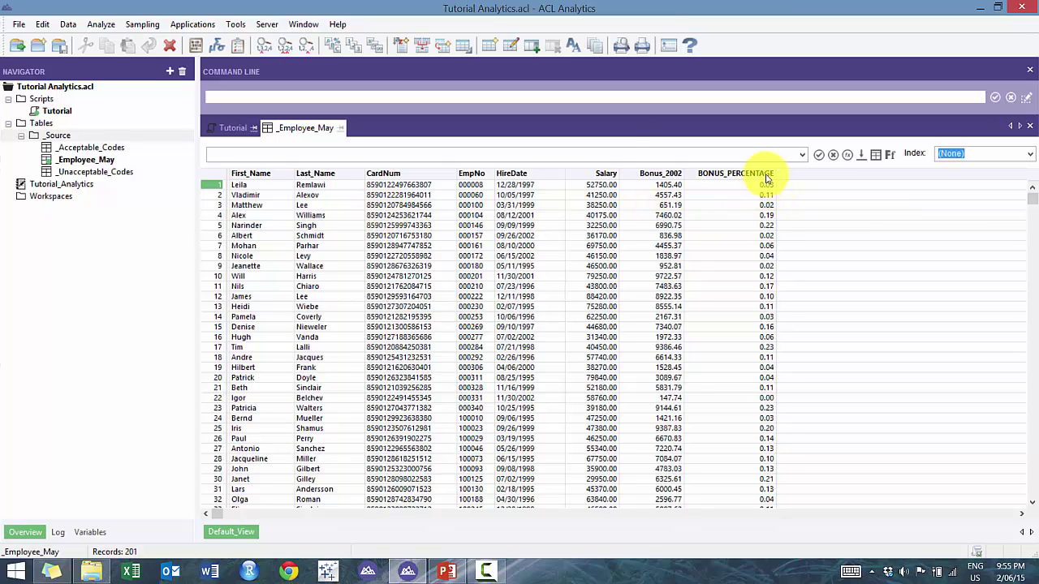
click(767, 174)
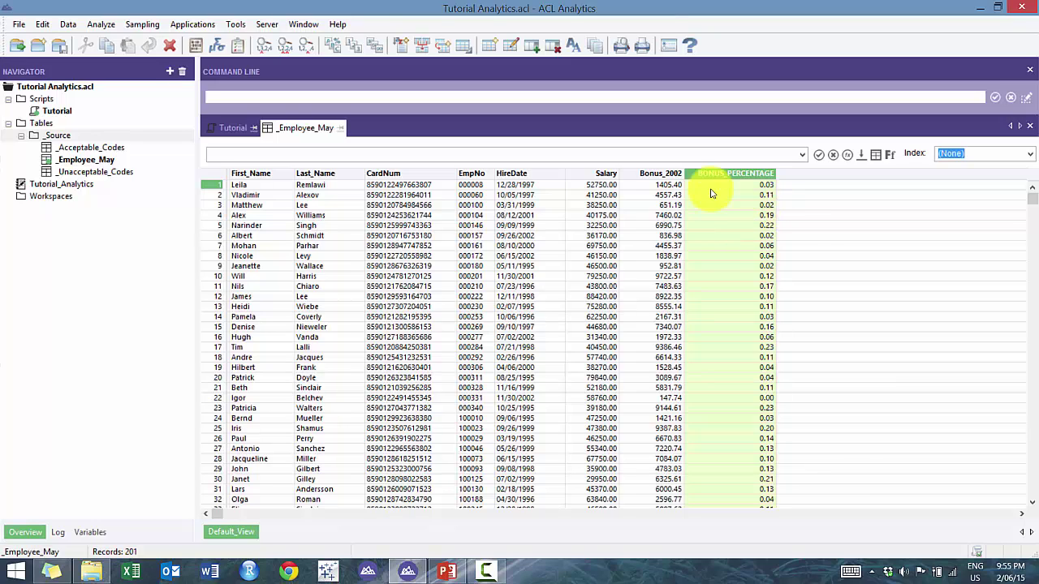
click(660, 173)
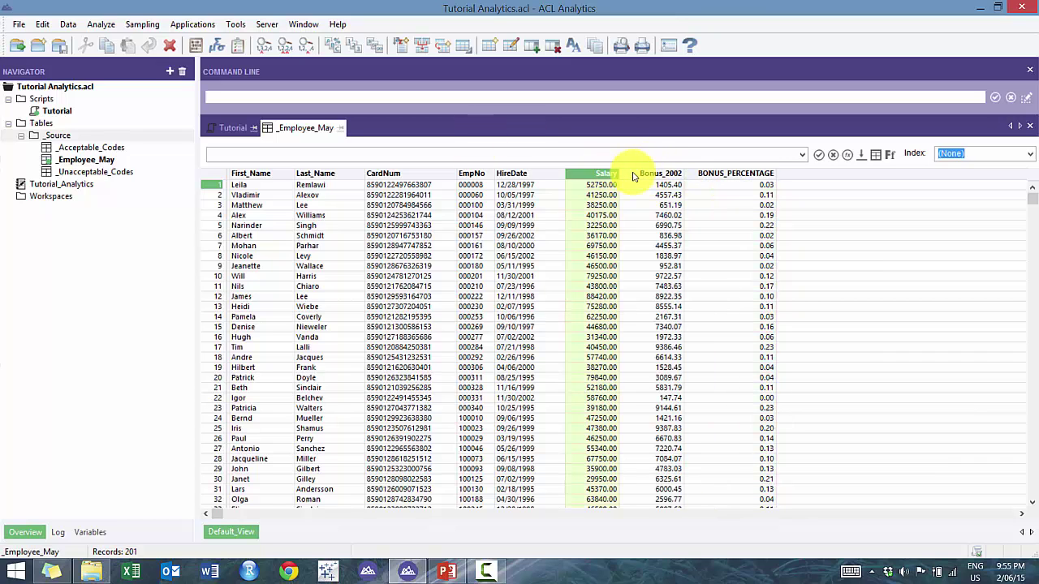
Change the BONUS_PERCENTAGE expression in the Tutorial script to Bonus_2002*1.0000/Salary*1.0000.
click(234, 127)
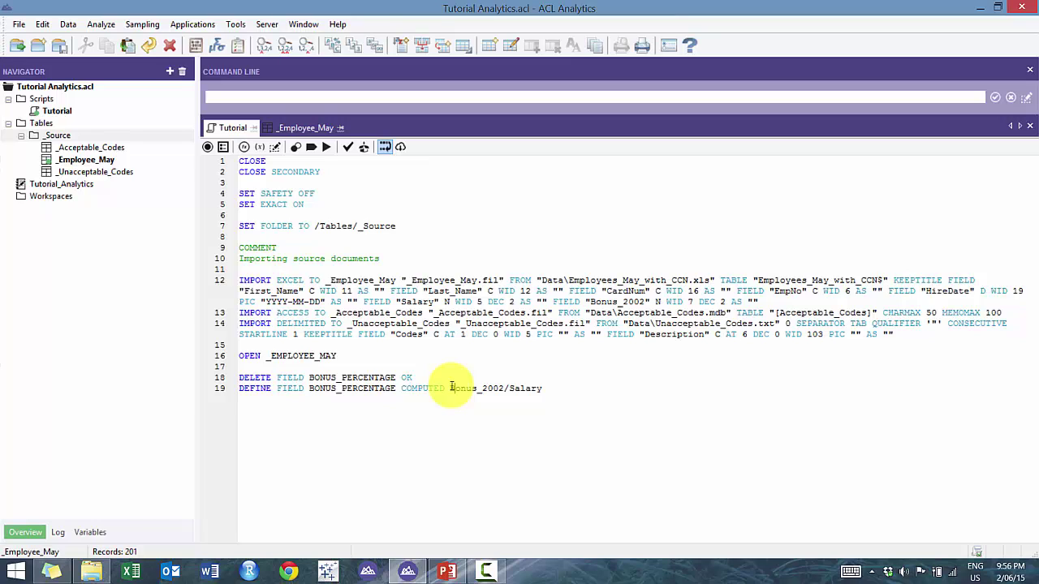
text(*1.0000)
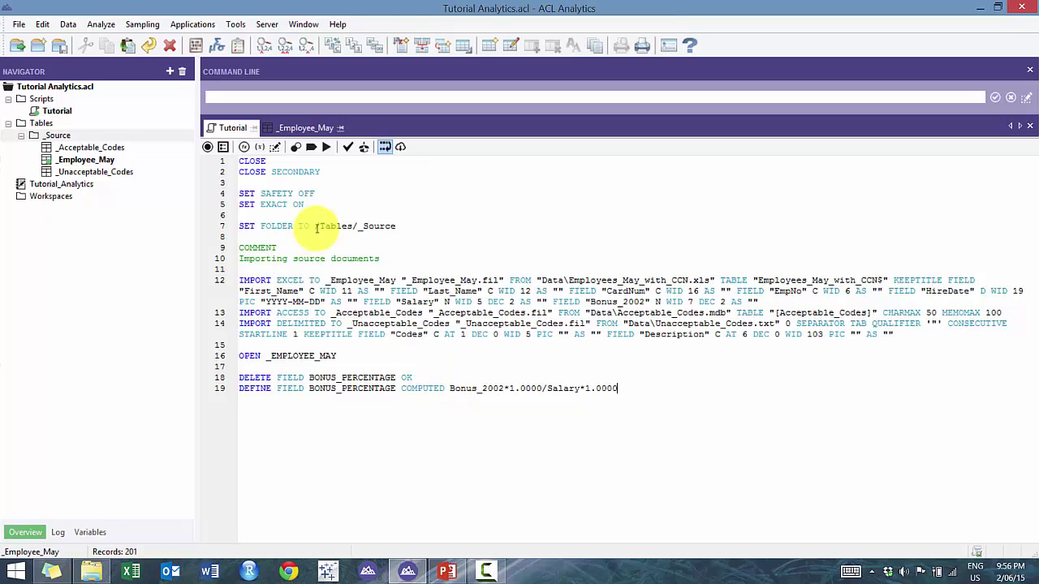
Run the Tutorial script, check the BONUS_PERCENTAGE decimals in the _Employee_May table, and return to the script.
click(328, 148)
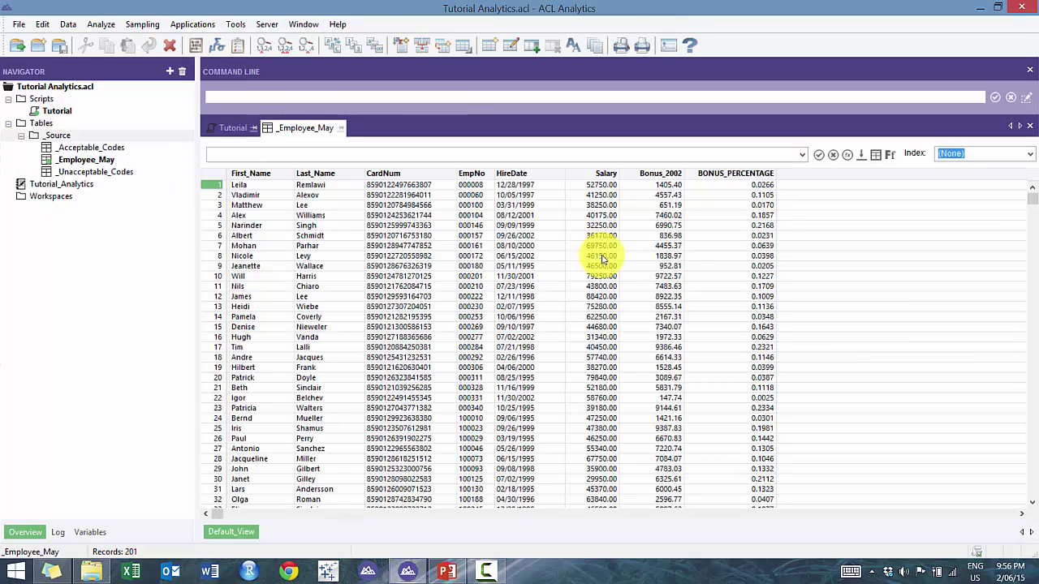
click(231, 128)
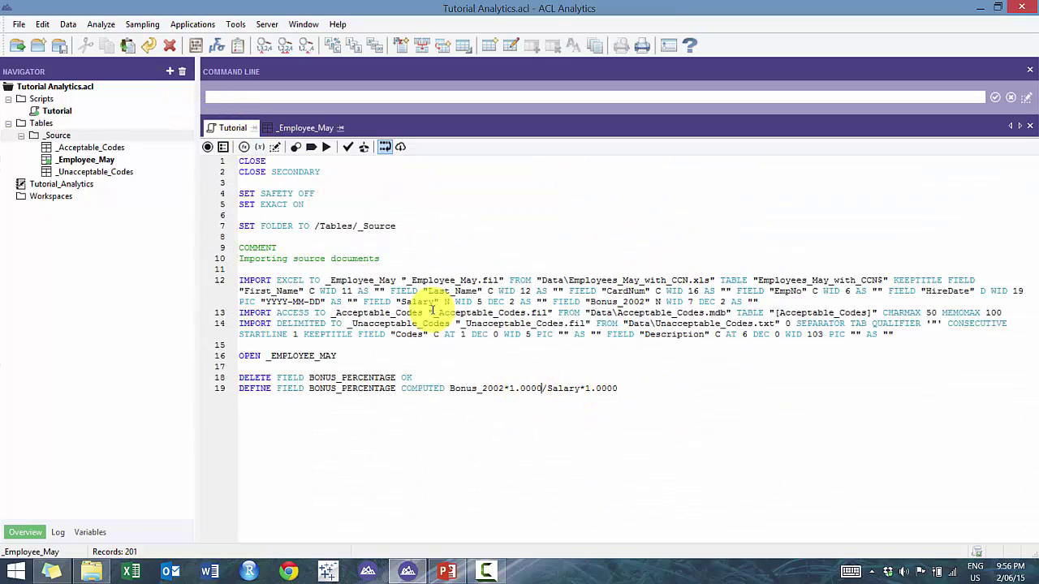
Replace the BONUS_PERCENTAGE expression in the Tutorial script with DEC(Bonus_2002,4)/DEC(Salary,4), removing both *1.0000 multipliers.
key(shift+Left)
key(shift+Left)
key(shift+Left)
key(shift+Left)
key(shift+Left)
key(Delete)
key(BackSpace)
key(BackSpace)
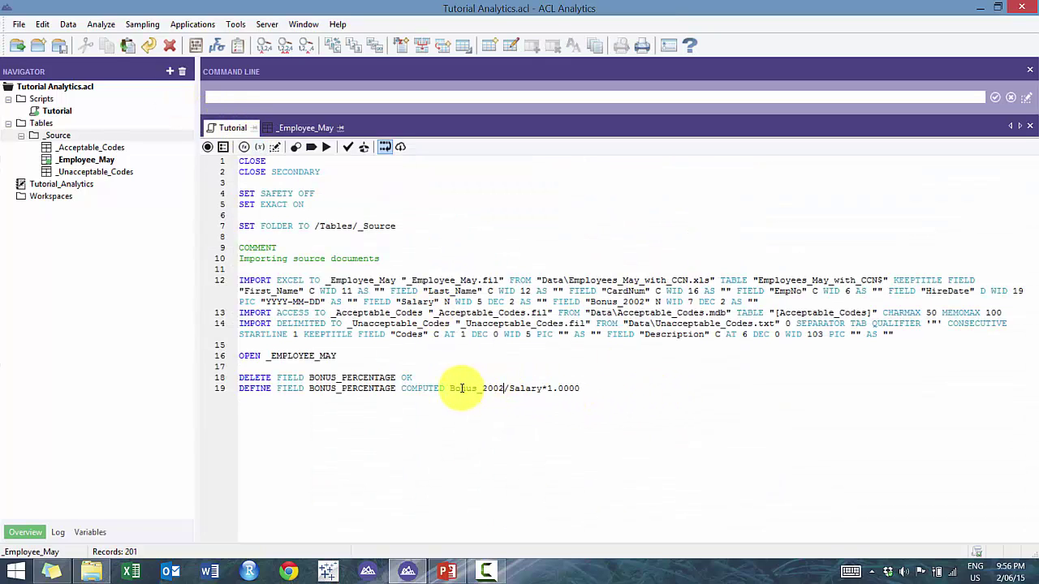
drag(580, 388, 552, 388)
key(Delete)
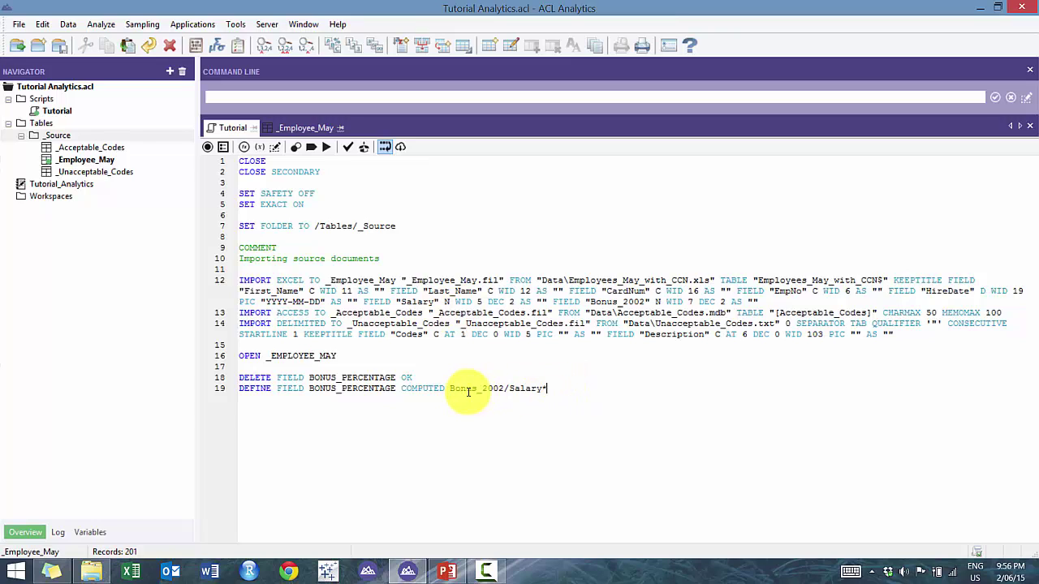
double_click(462, 390)
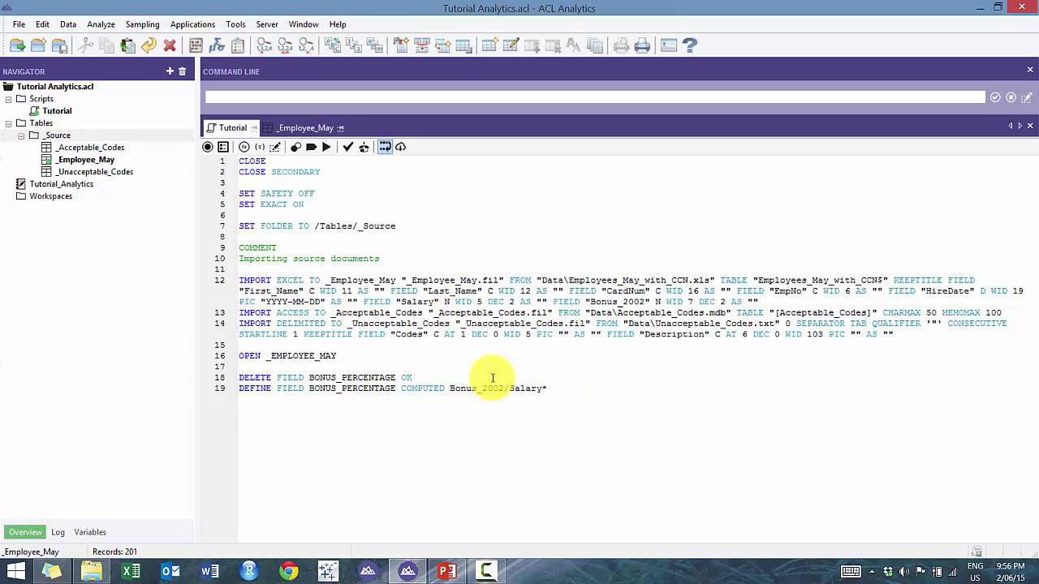
text(DEC(Bonus_2002,4)/DEC()
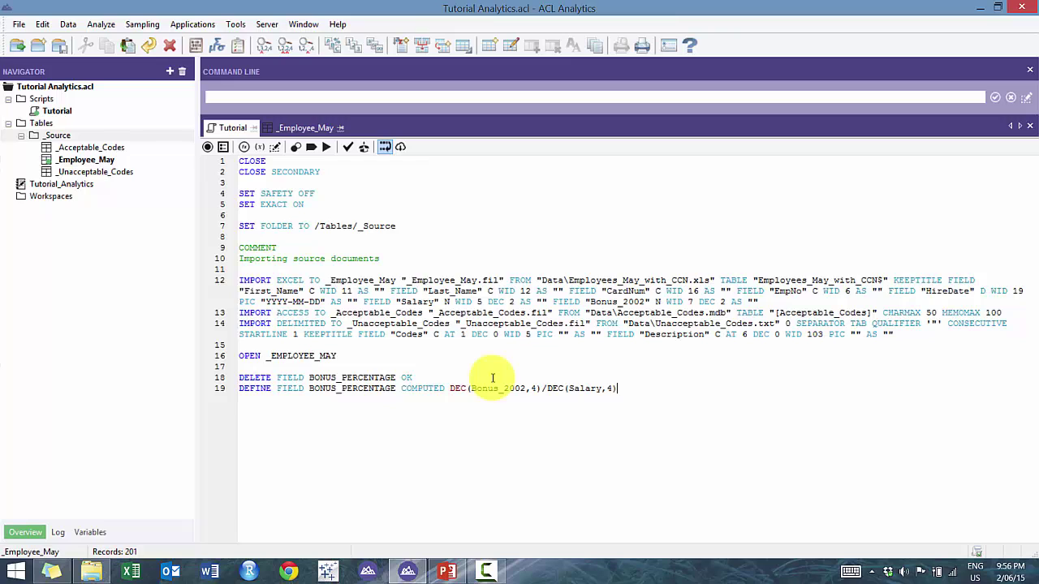
key(Return)
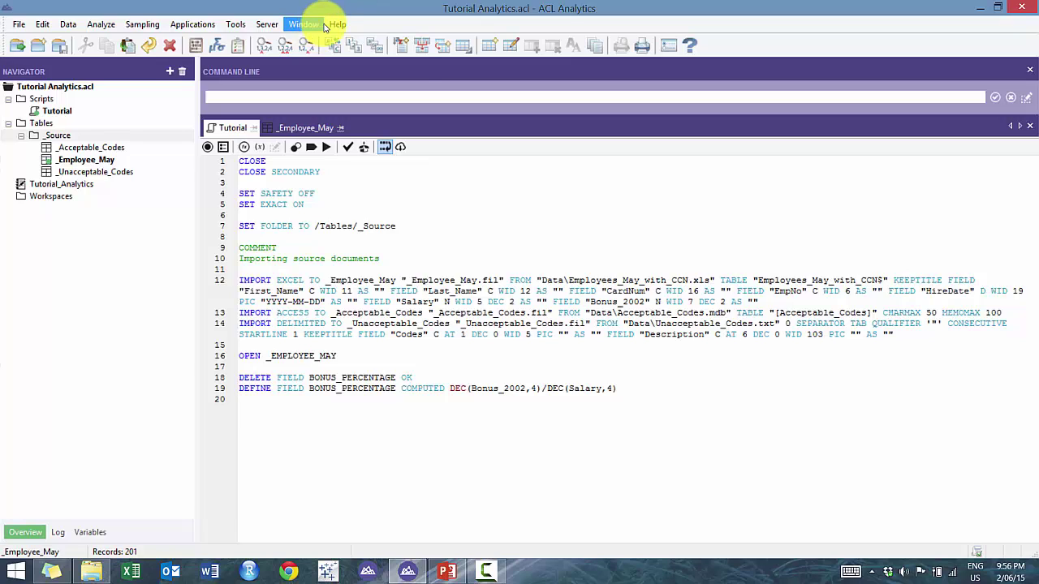
Search the help documentation for DEC and open the DEC( ) function topic.
click(337, 25)
click(363, 40)
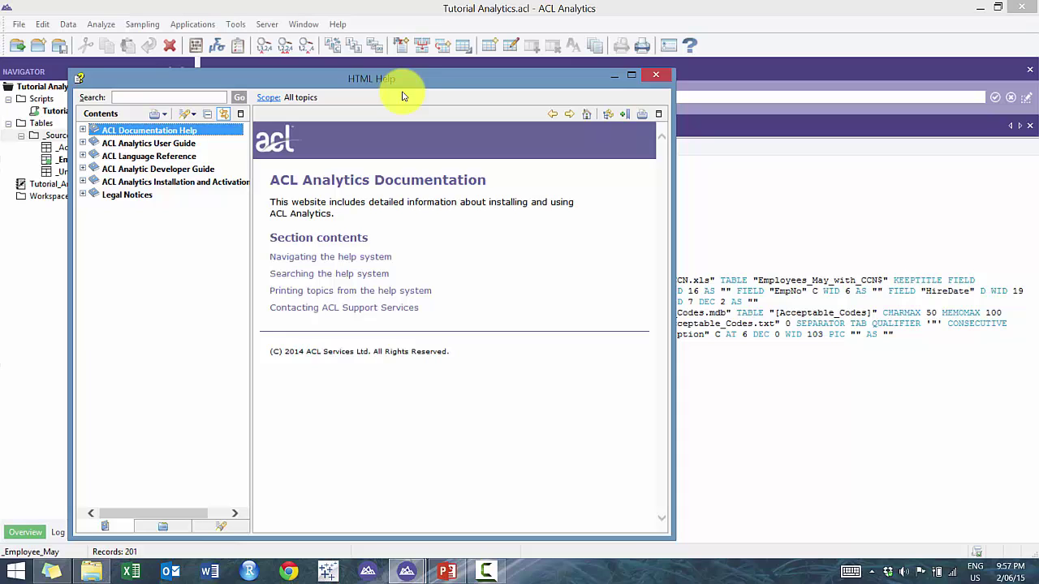
click(116, 97)
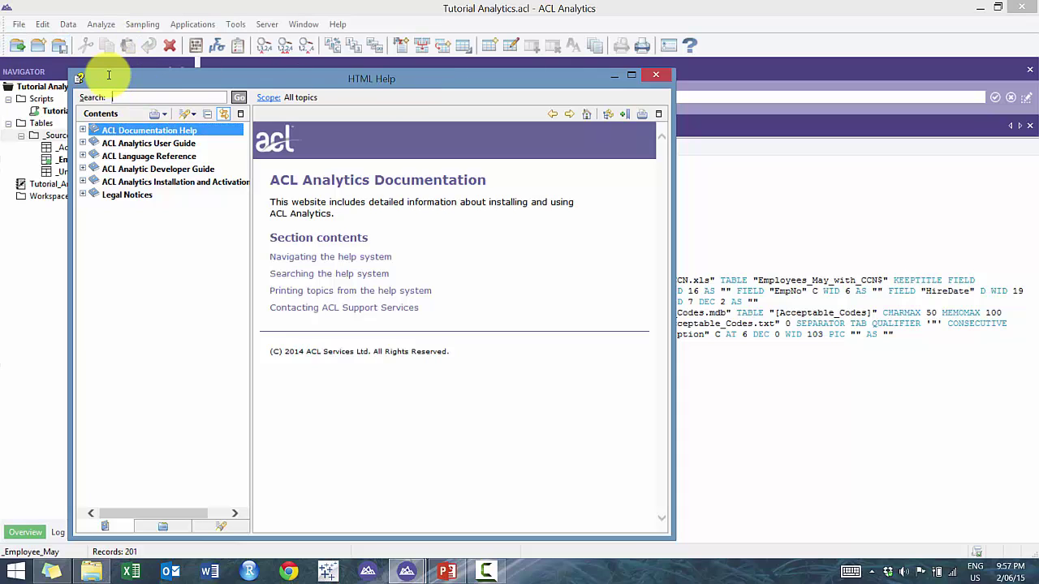
text(DEC)
click(239, 97)
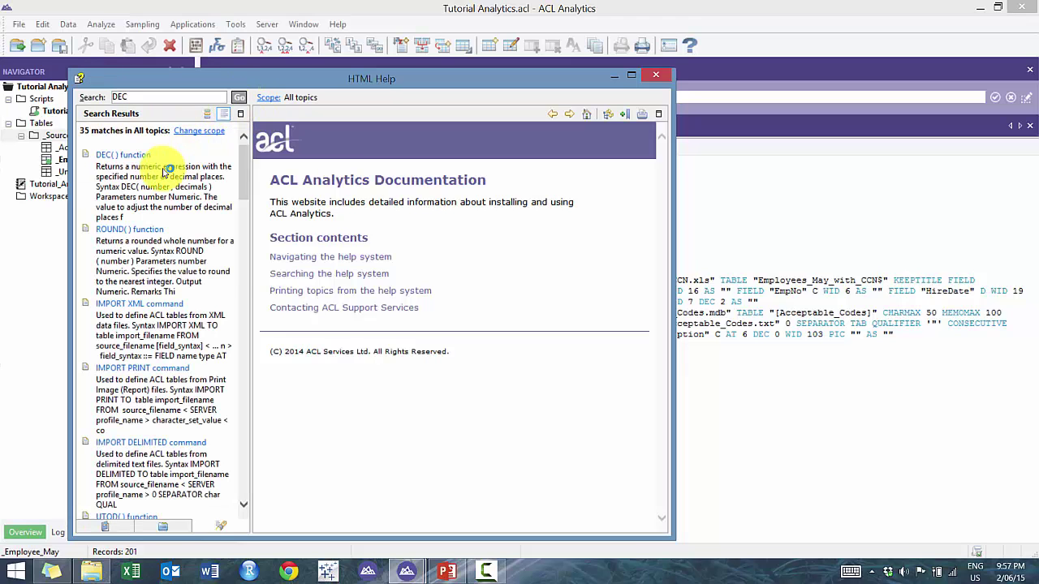
click(123, 154)
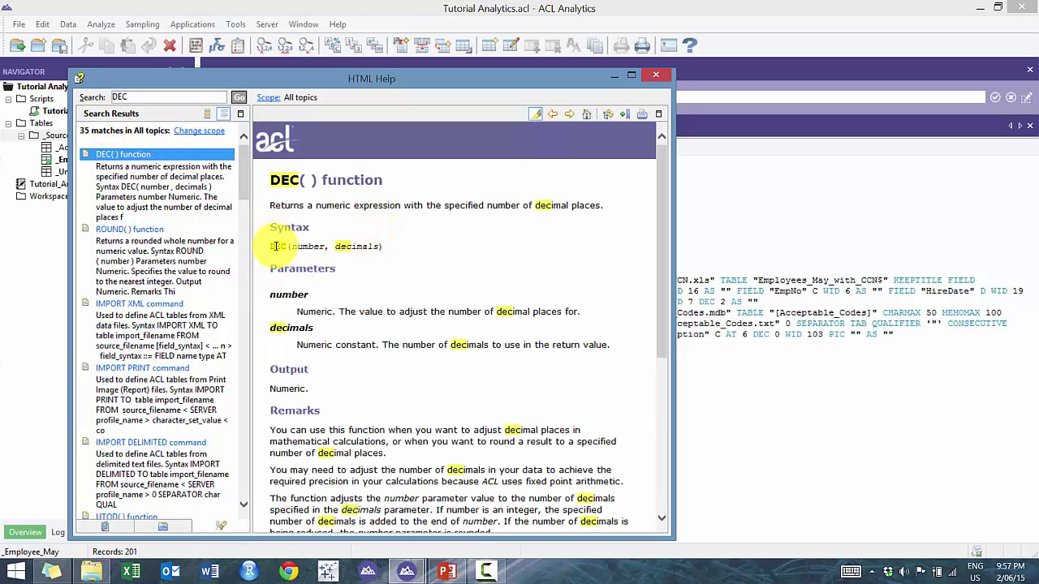
Read the DEC( ) function's syntax, parameters, remarks and examples, and close the help.
drag(290, 246, 384, 246)
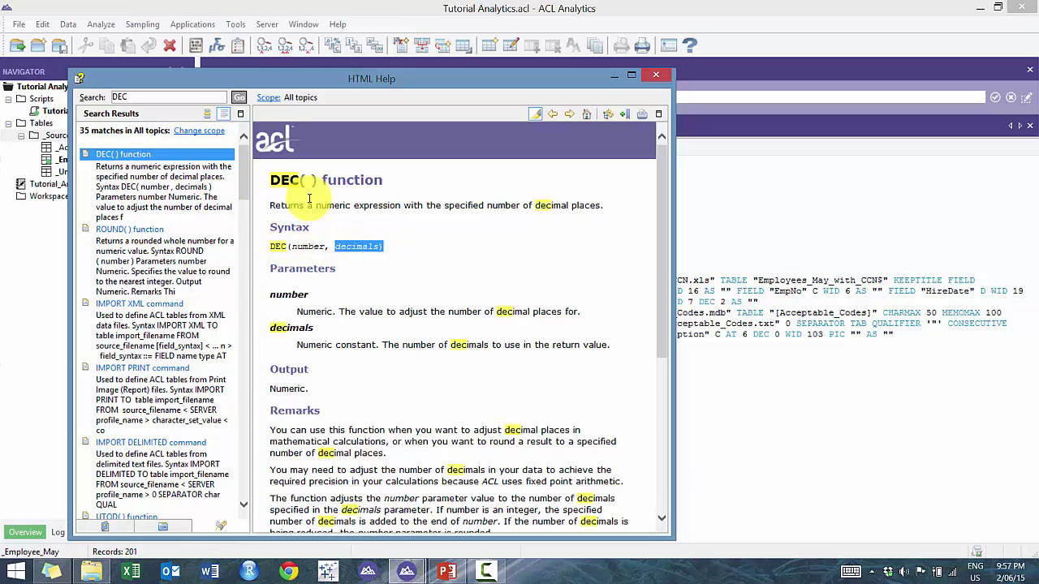
drag(497, 369, 487, 293)
scroll(372, 371, down, 4)
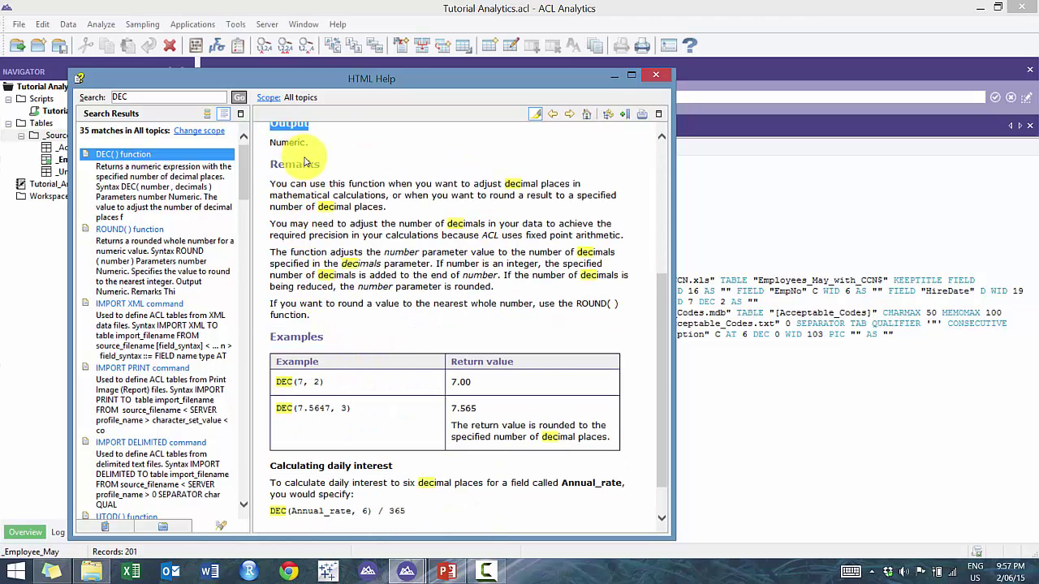
scroll(307, 171, up, 1)
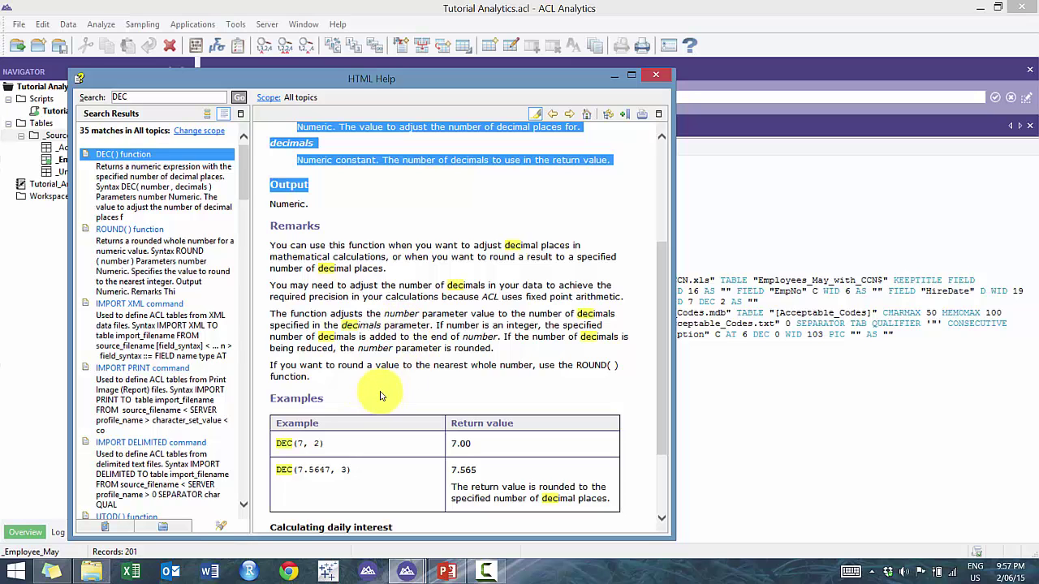
scroll(394, 390, down, 3)
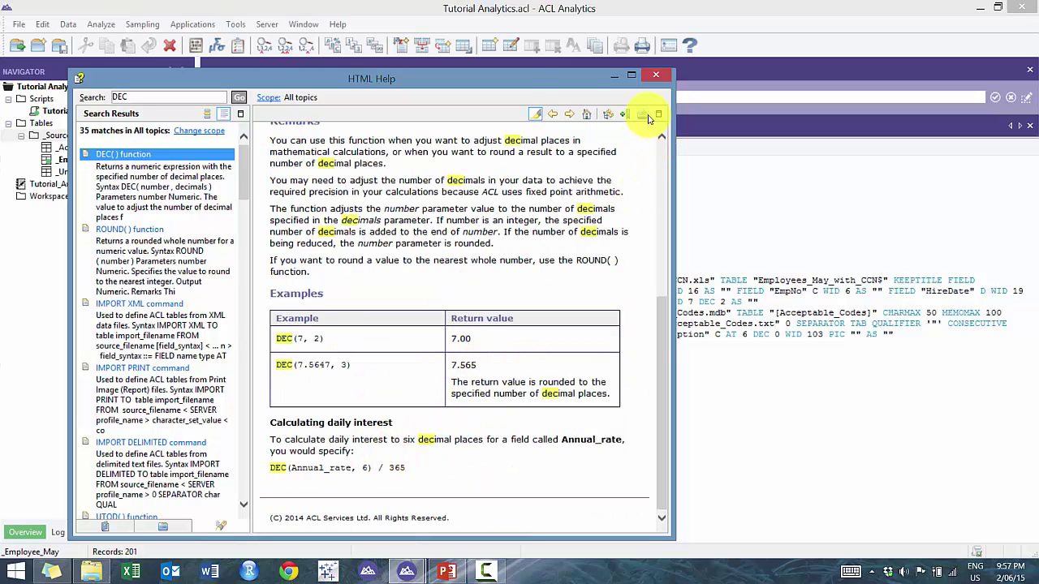
click(631, 75)
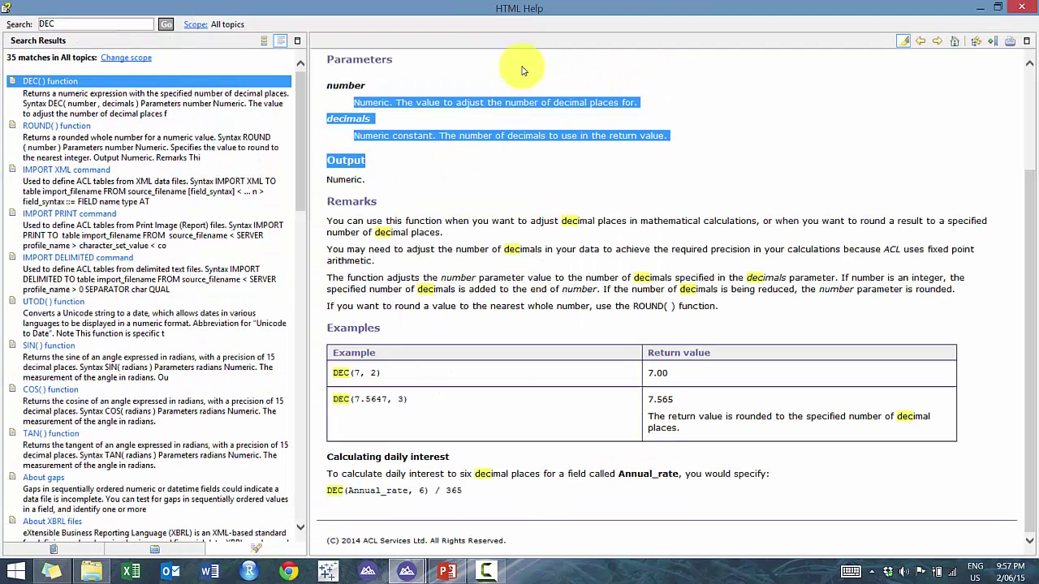
click(1021, 7)
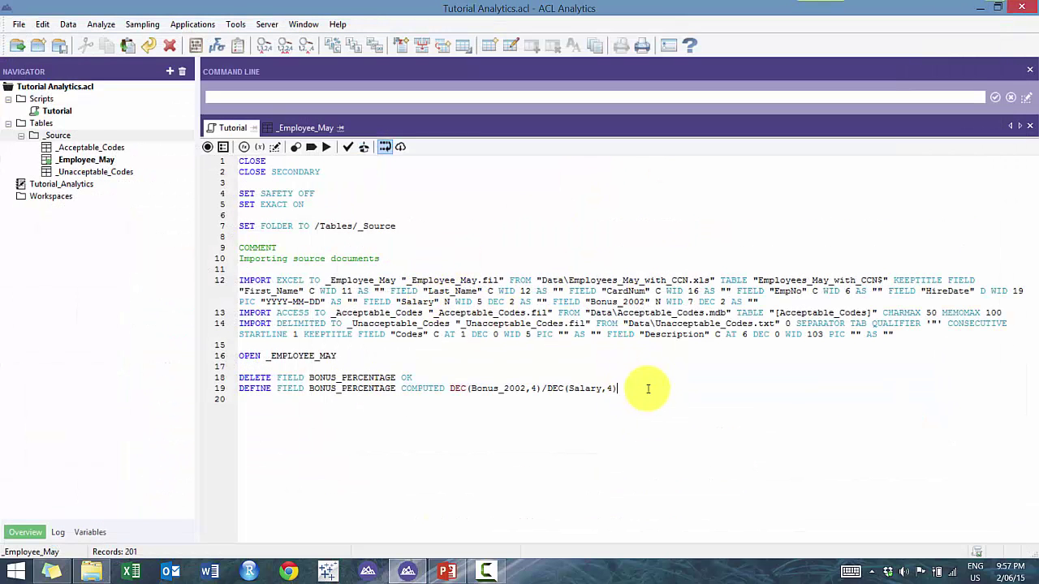
Append *100.00 to the BONUS_PERCENTAGE expression and run the Tutorial script to check the column in the _Employee_May table.
click(680, 396)
text(.00)
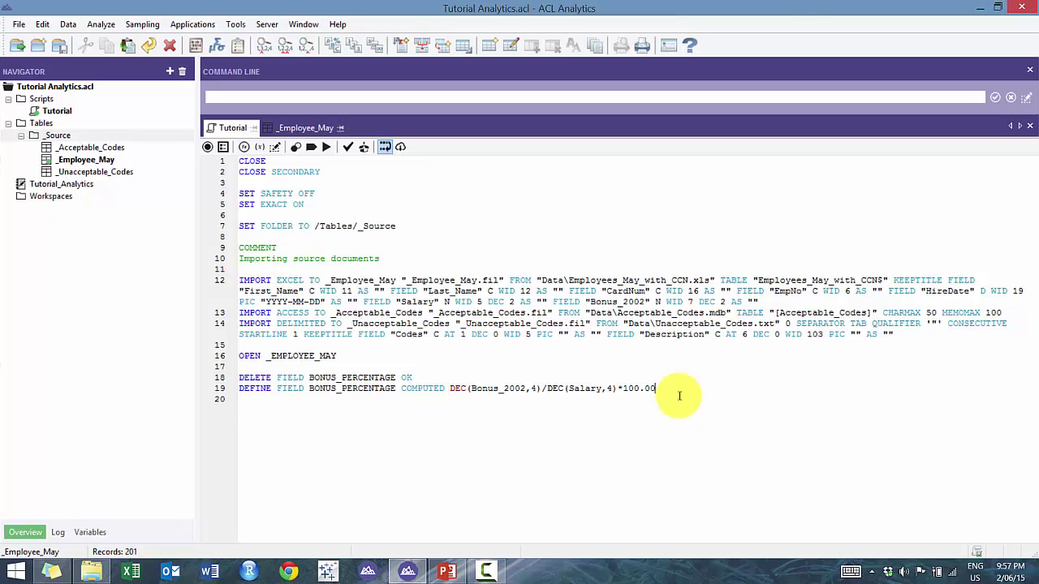
click(327, 147)
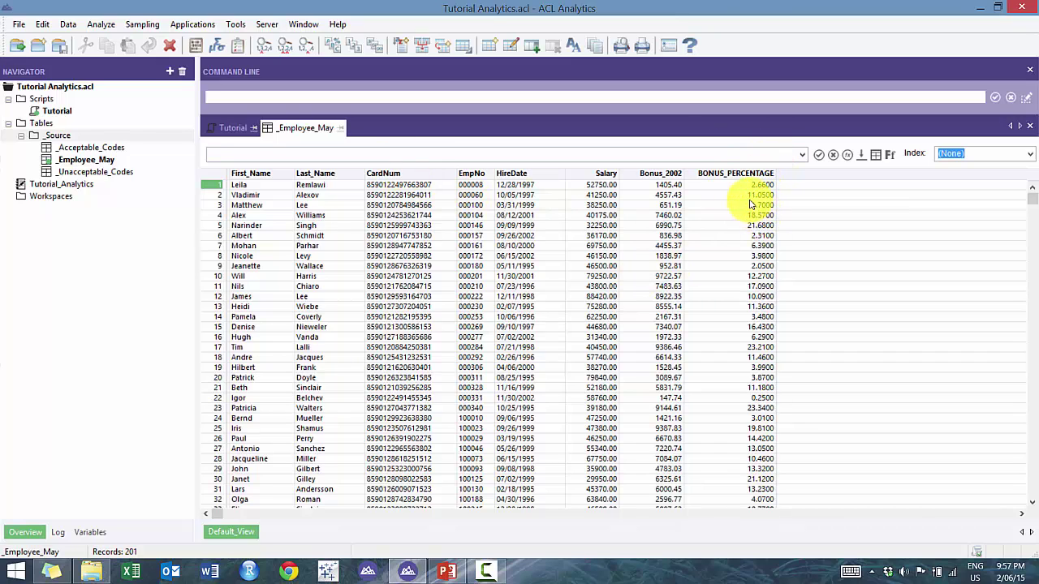
drag(747, 213, 723, 378)
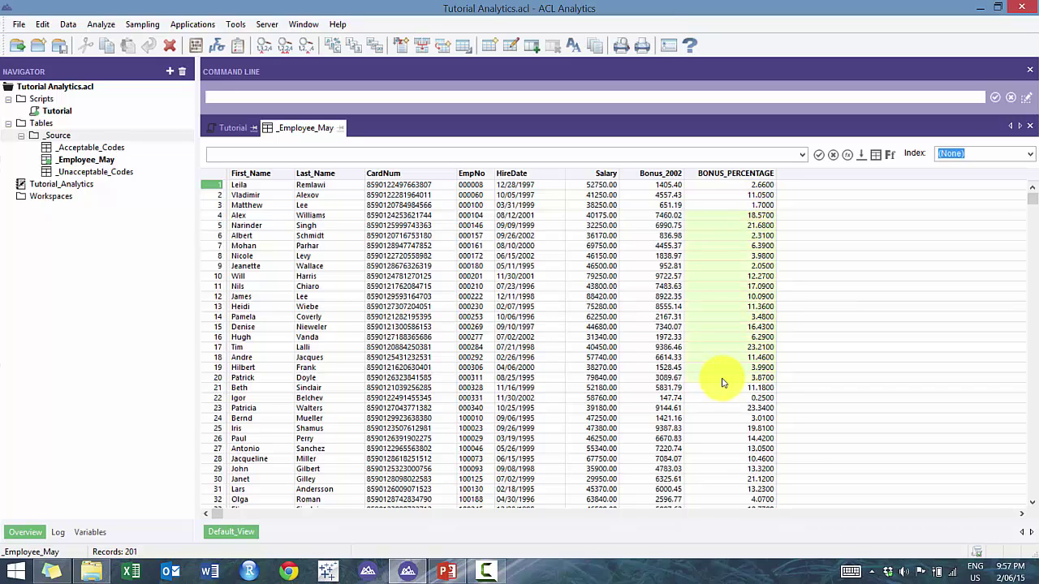
Try to sort the _Employee_May table by BONUS_PERCENTAGE in descending order.
right_click(755, 175)
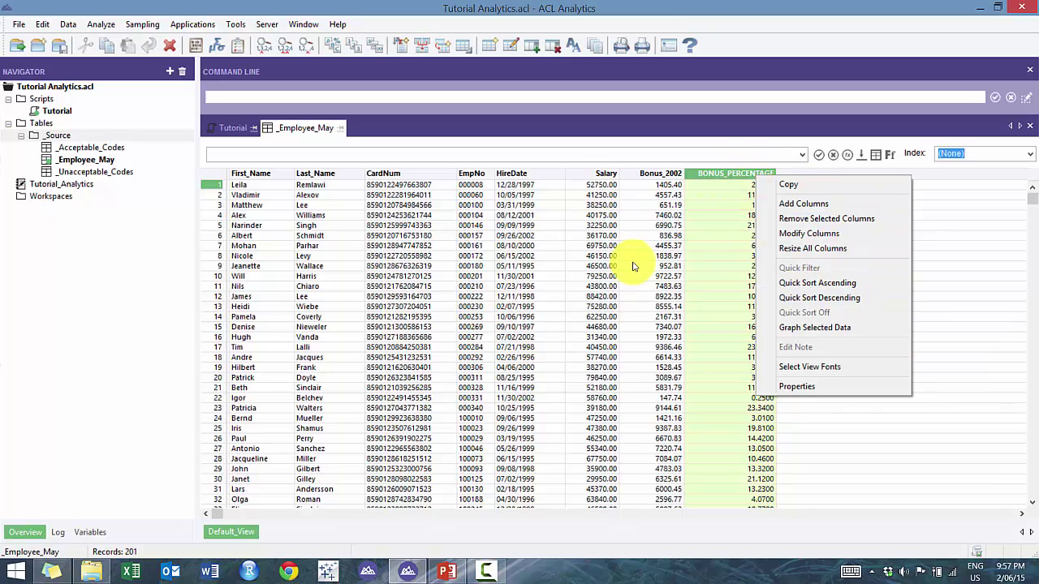
click(817, 299)
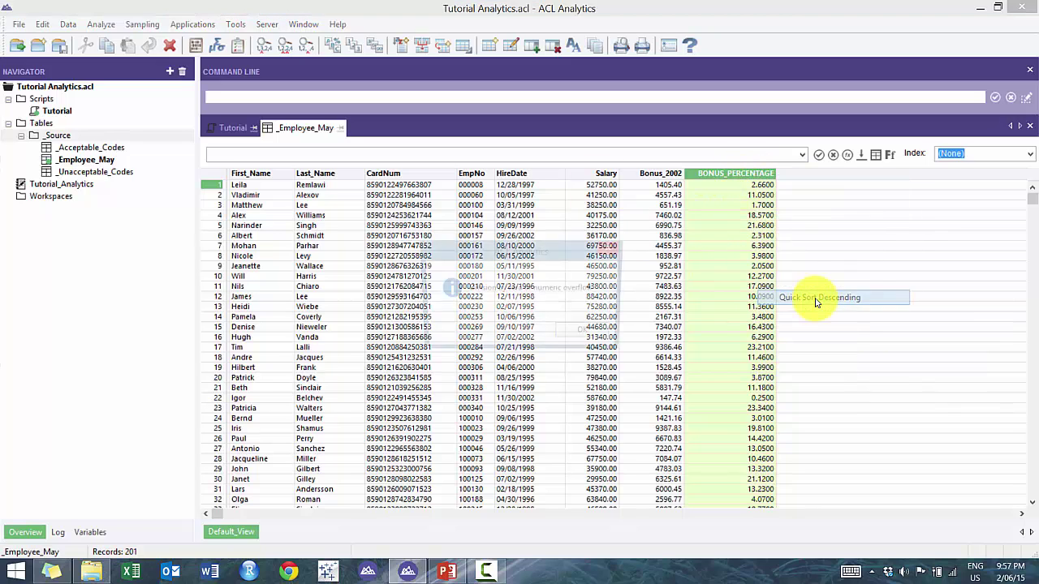
key(Return)
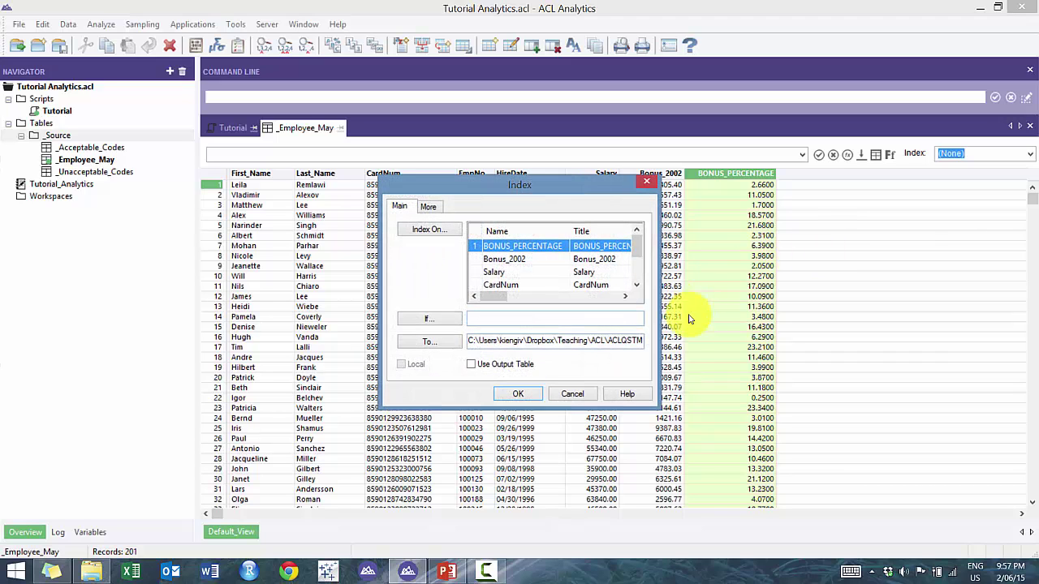
key(Escape)
Sort the _Employee_May table by Bonus_2002 in ascending order to examine the records with the lowest bonuses.
click(660, 173)
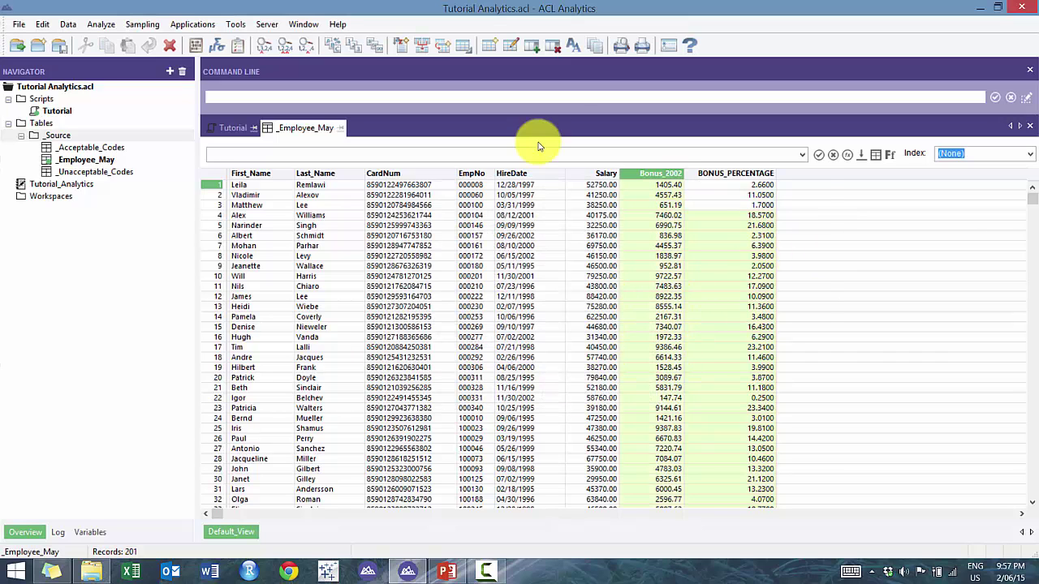
right_click(680, 176)
click(708, 285)
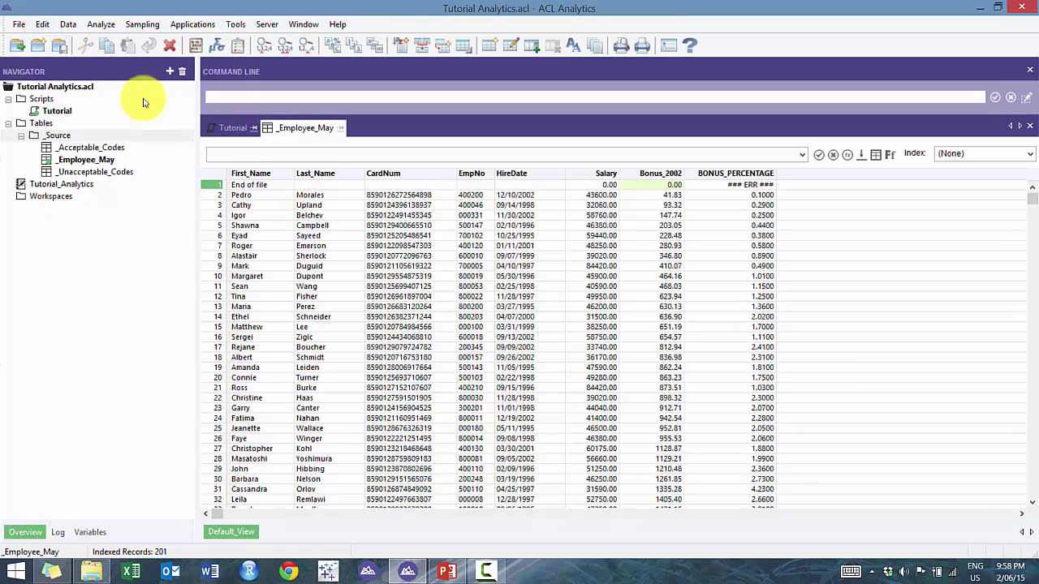
Move the DEC expression in the Tutorial script below the DEFINE FIELD line, leaving one blank line between them.
click(233, 128)
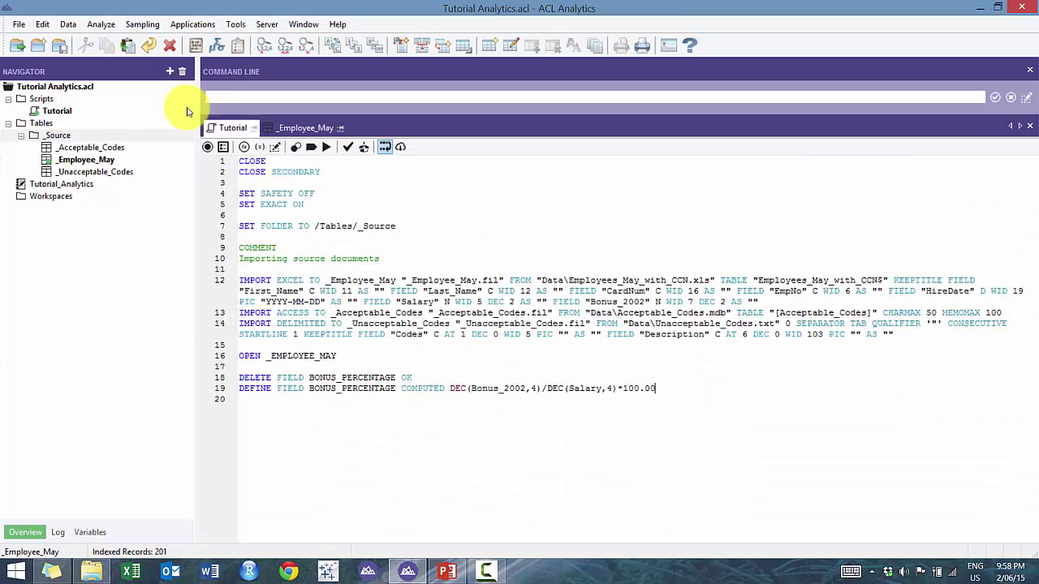
click(449, 388)
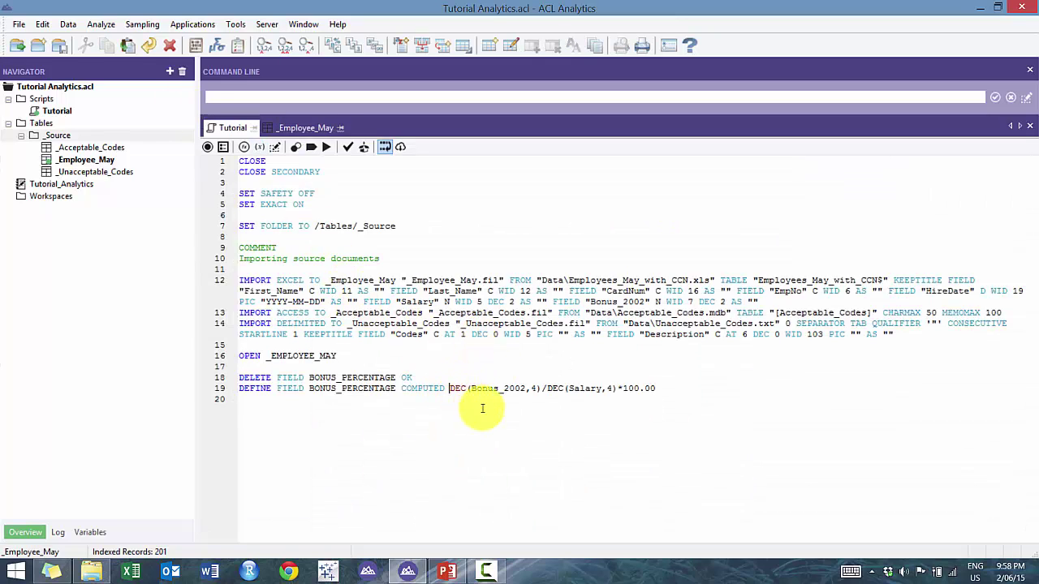
key(Return)
key(Return)
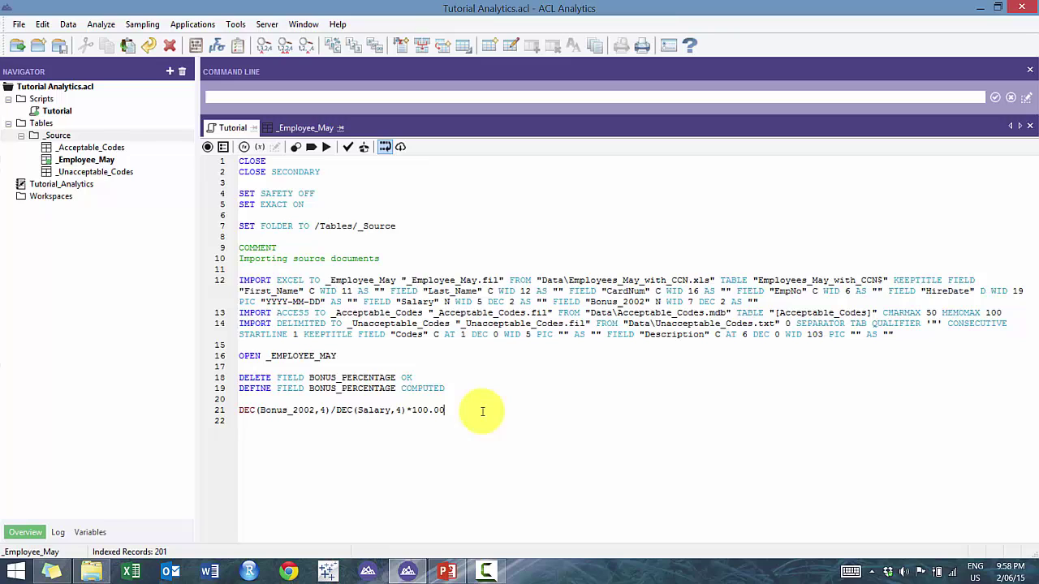
Append the condition IF SALARY<>0 to the DEC expression and add a default value of 0 on the line below.
click(270, 410)
drag(235, 413, 471, 415)
click(475, 414)
text(IF BON)
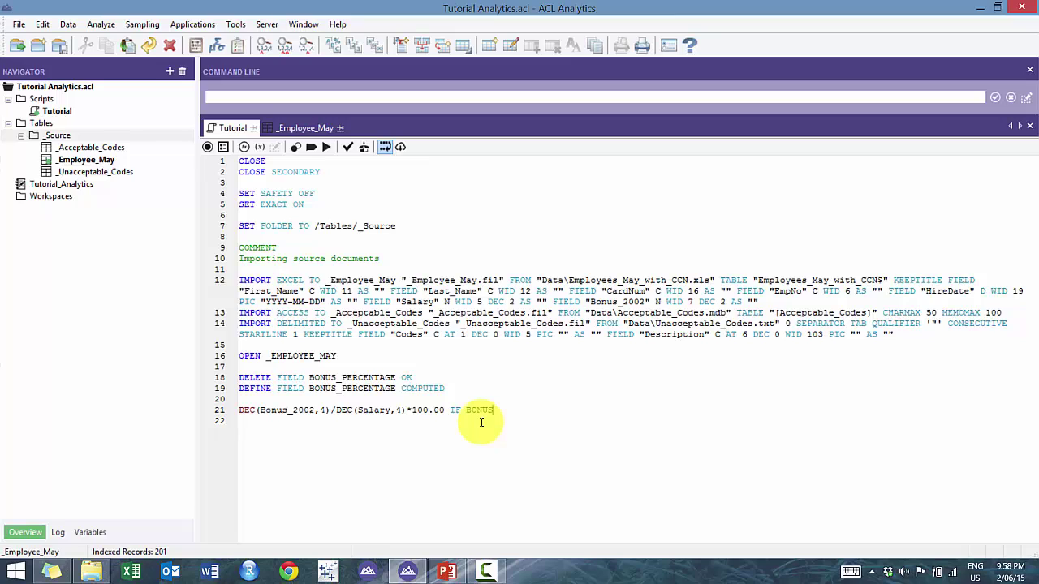
text(US_201)
key(BackSpace)
key(BackSpace)
key(BackSpace)
key(BackSpace)
key(BackSpace)
key(BackSpace)
key(BackSpace)
text(SALARY<>0)
Run the Tutorial script to check the BONUS_PERCENTAGE column, and change the computed field's default value in the script to 0.00.
click(327, 147)
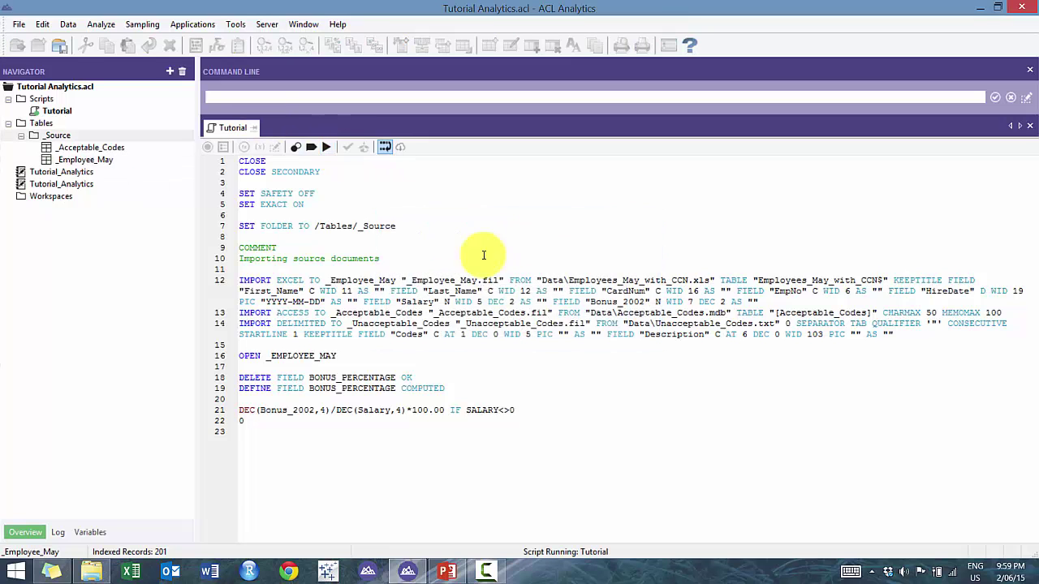
click(767, 178)
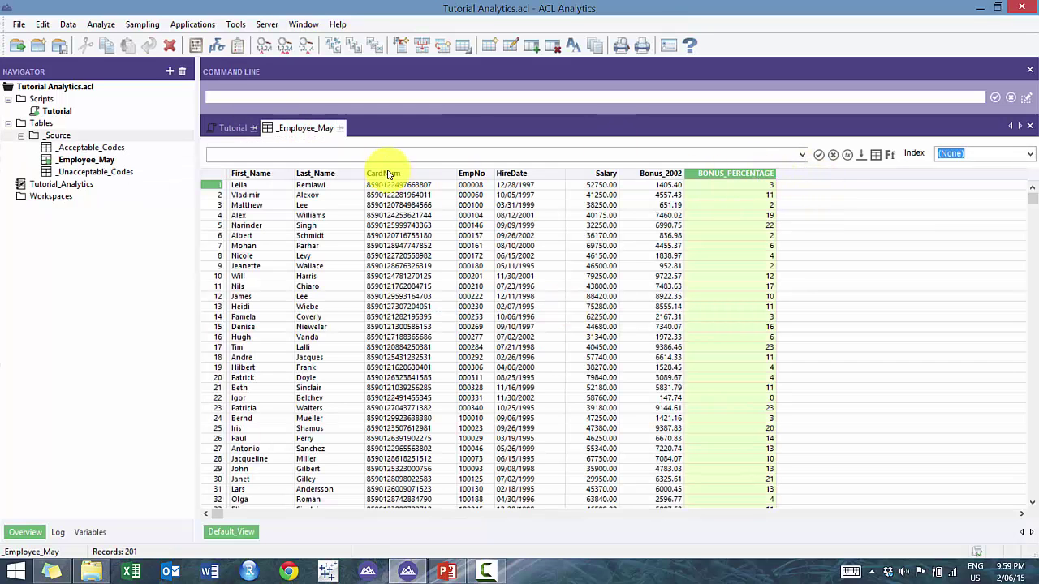
click(235, 127)
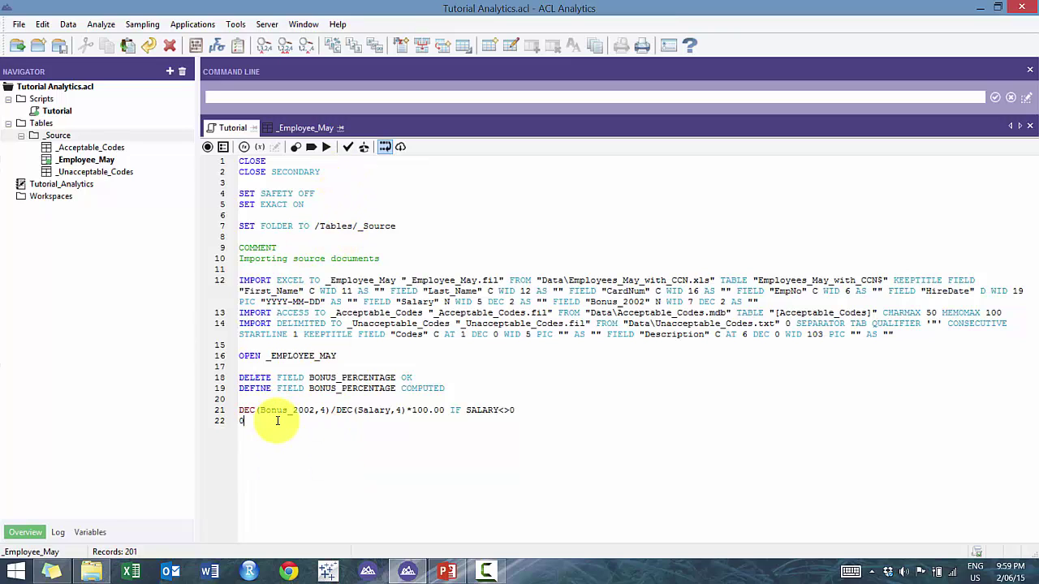
text(00)
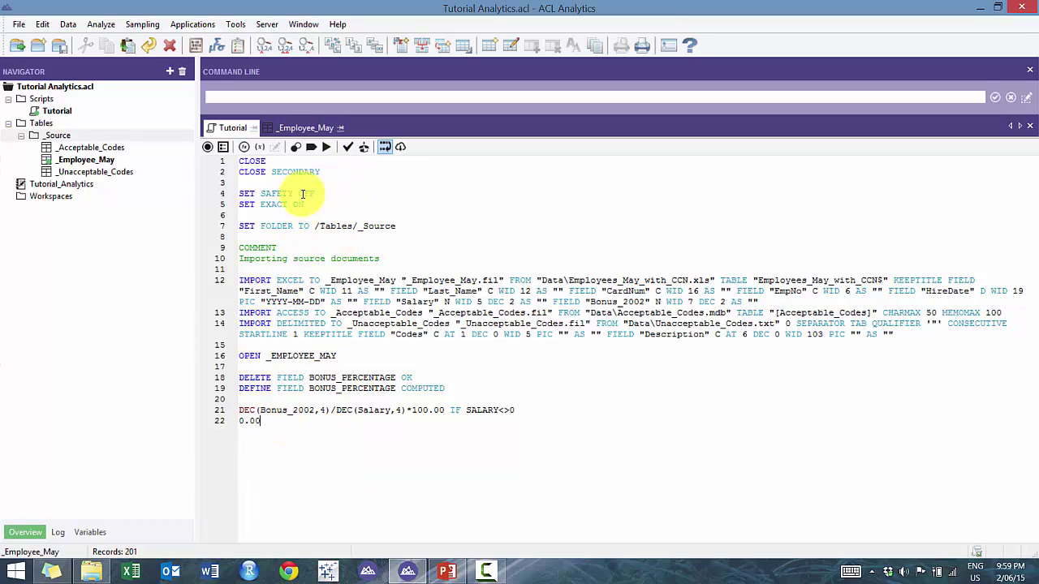
Sort the _Employee_May table by BONUS_PERCENTAGE in descending order to examine the employees with the highest bonus percentages.
click(302, 128)
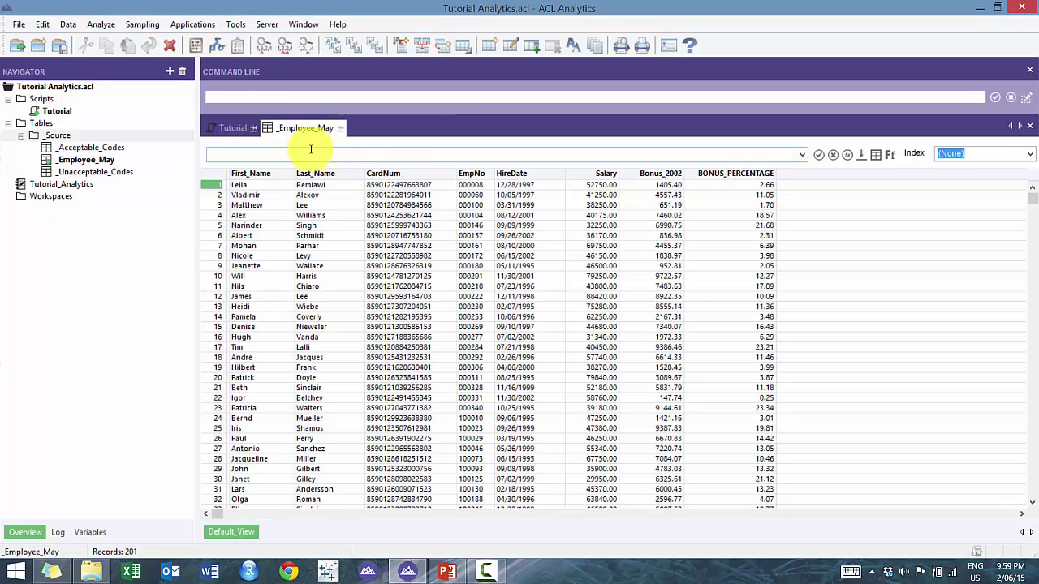
right_click(741, 175)
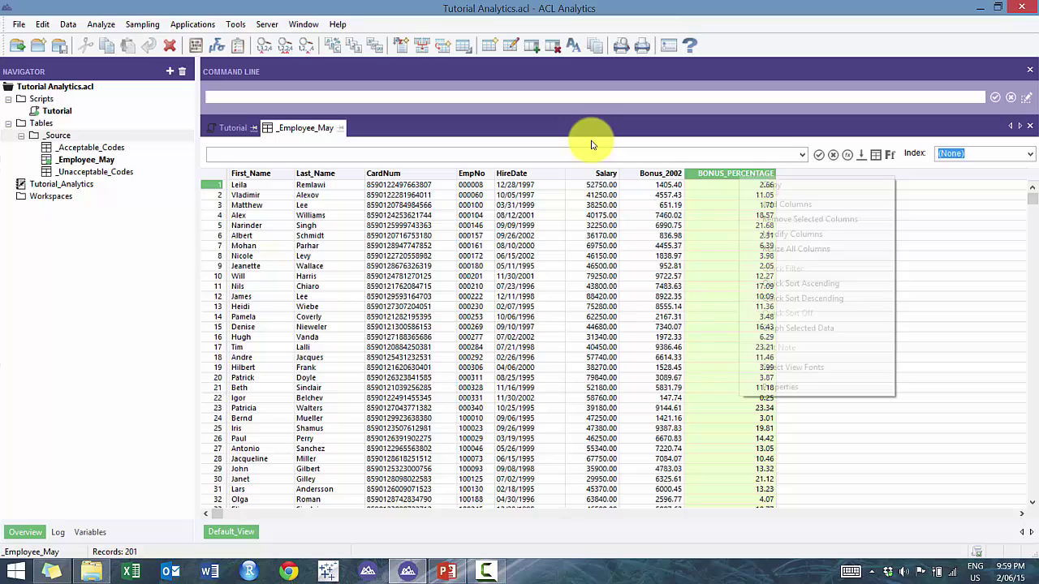
click(795, 299)
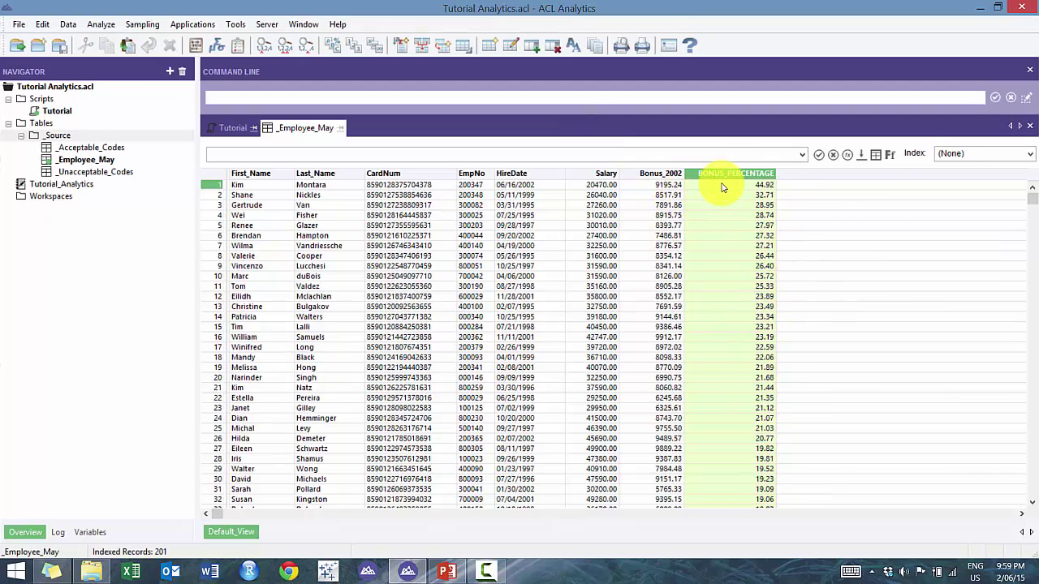
click(670, 186)
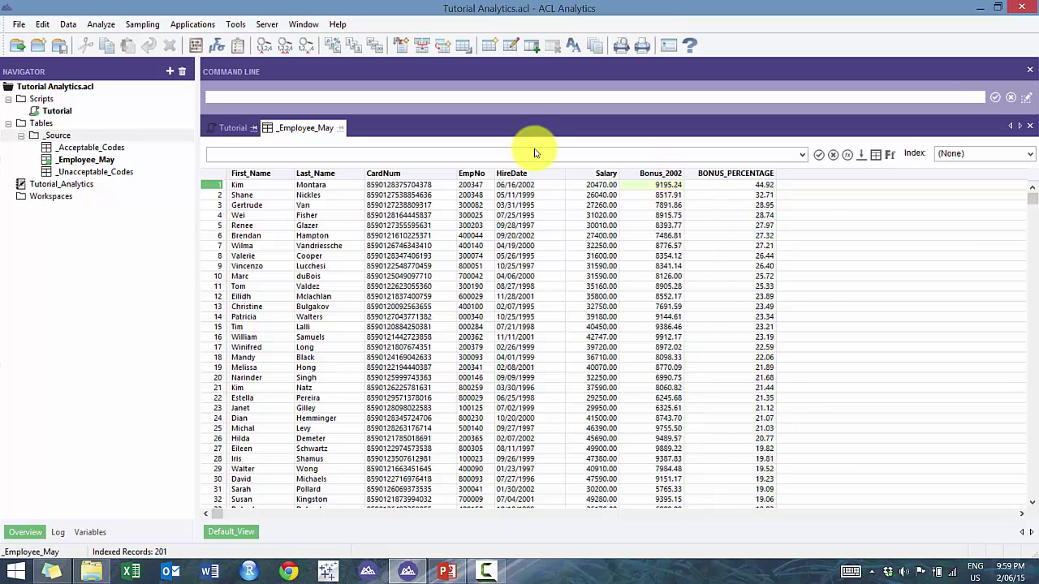
Sort the _Employee_May table by Bonus_2002 in descending order and examine the highest bonuses and the CardNum column.
right_click(681, 173)
click(705, 300)
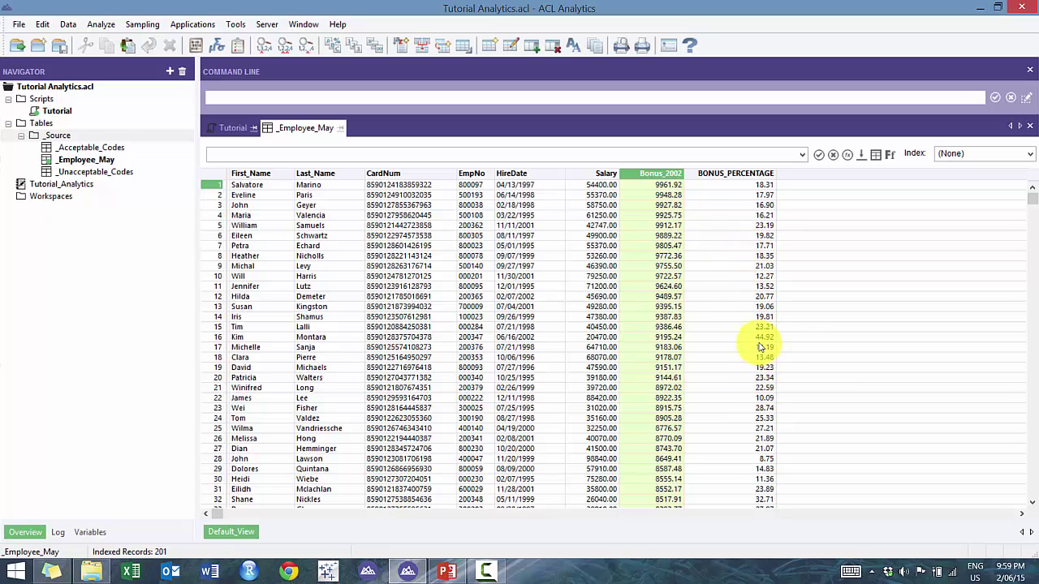
click(590, 338)
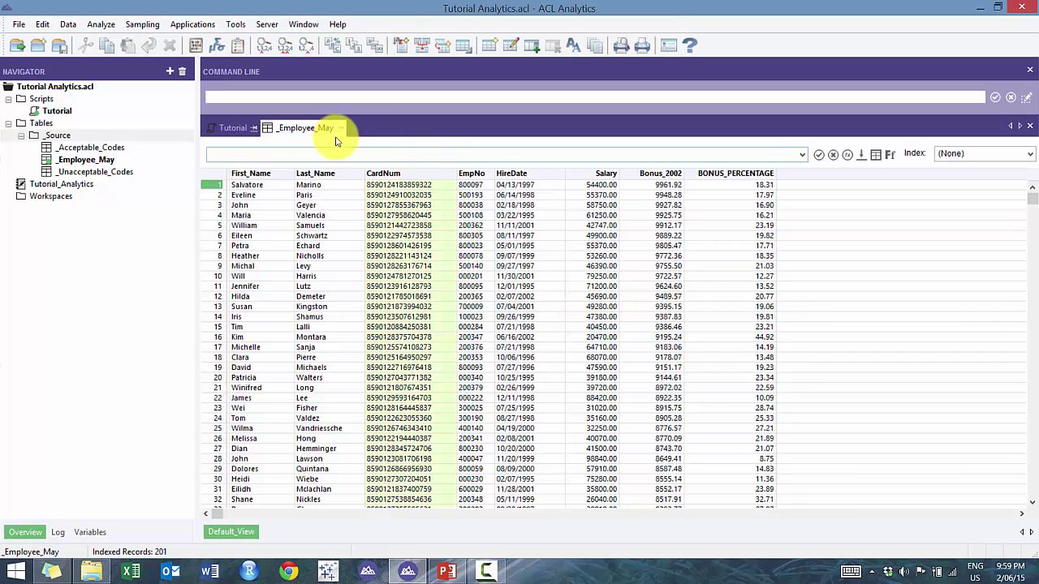
click(420, 175)
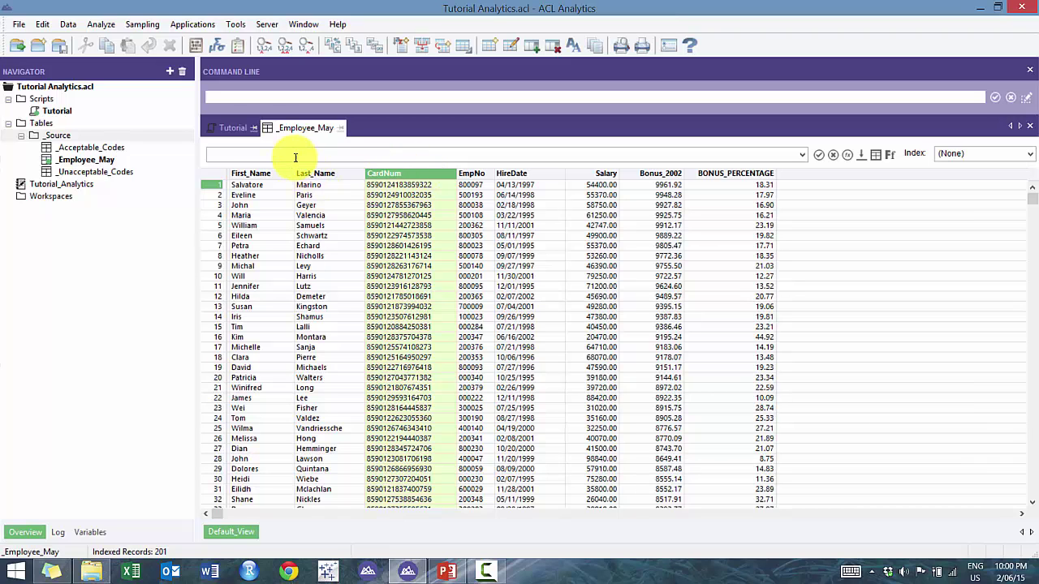
Add the line DELETE FIELD CARD_HASH OK at the end of the Tutorial script, after a blank line.
click(233, 127)
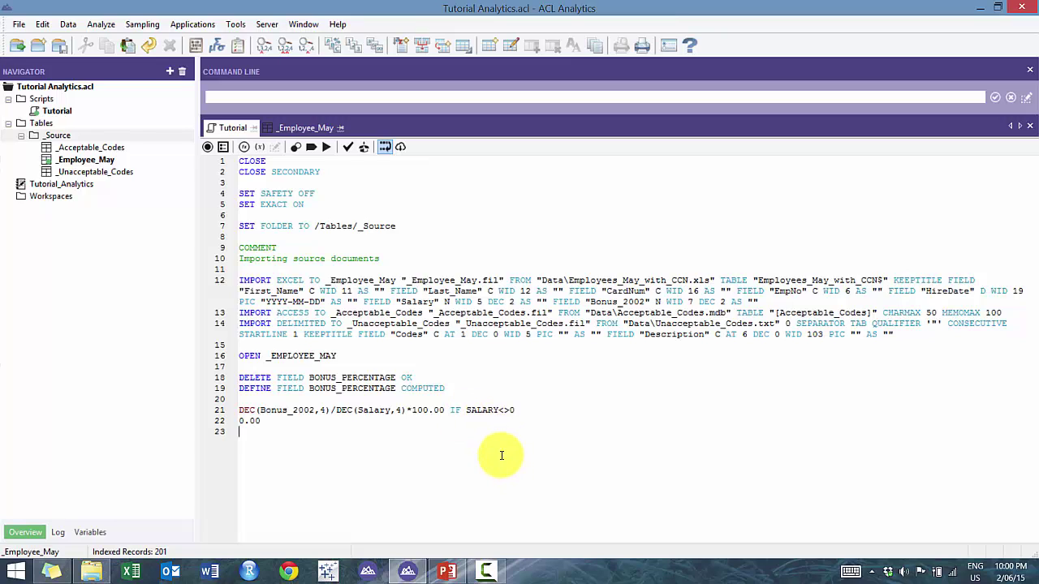
text(DI)
text(LETE FIELD )
text(CARD)
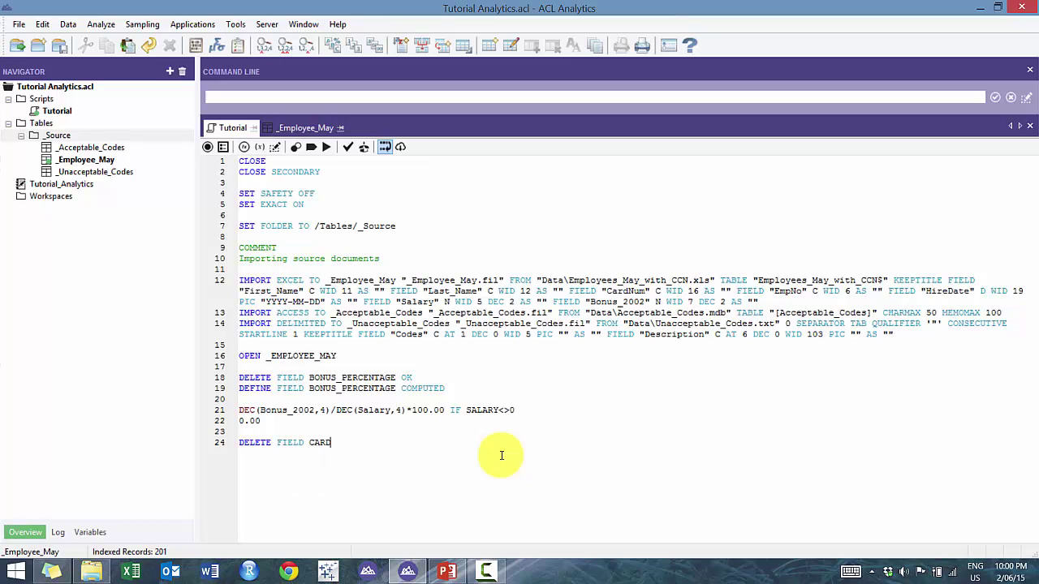
text(_HASH OK)
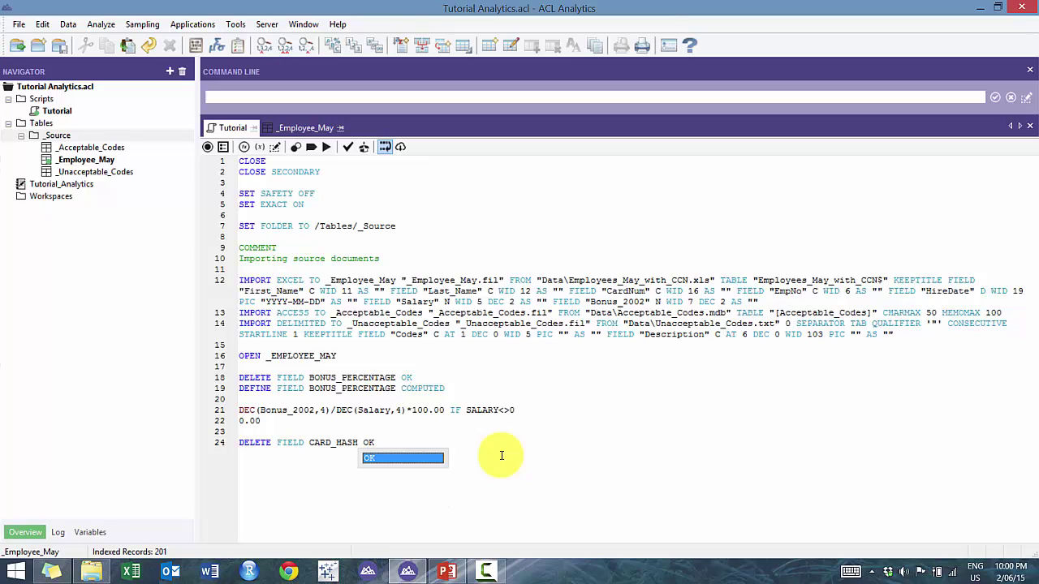
key(Escape)
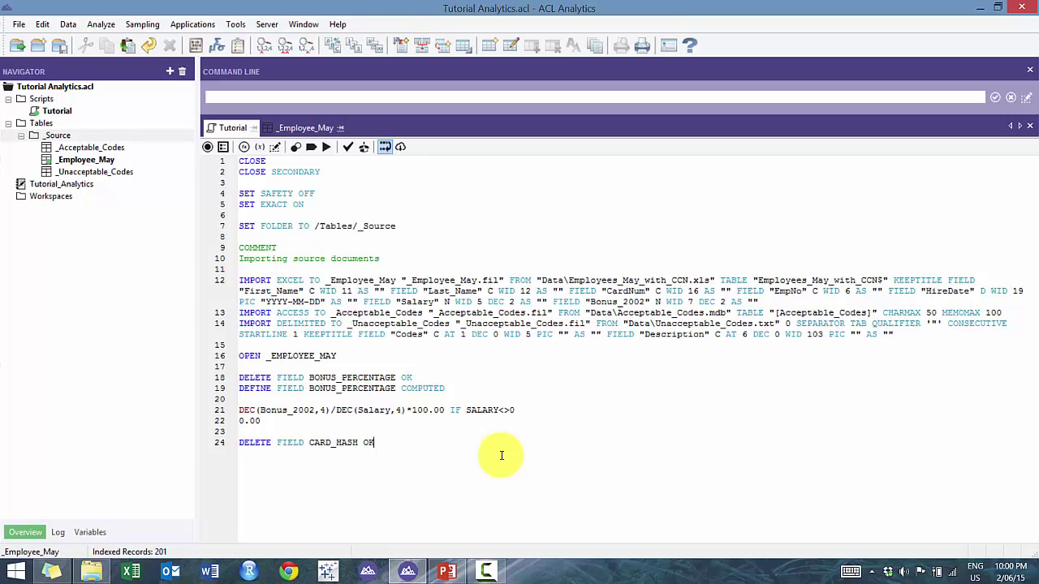
Begin the definition DEFINE FIELD CARD_HASH COMPUTED SUBSTRING( on the line below the CARD_HASH deletion.
key(Return)
text(DEFINE FI)
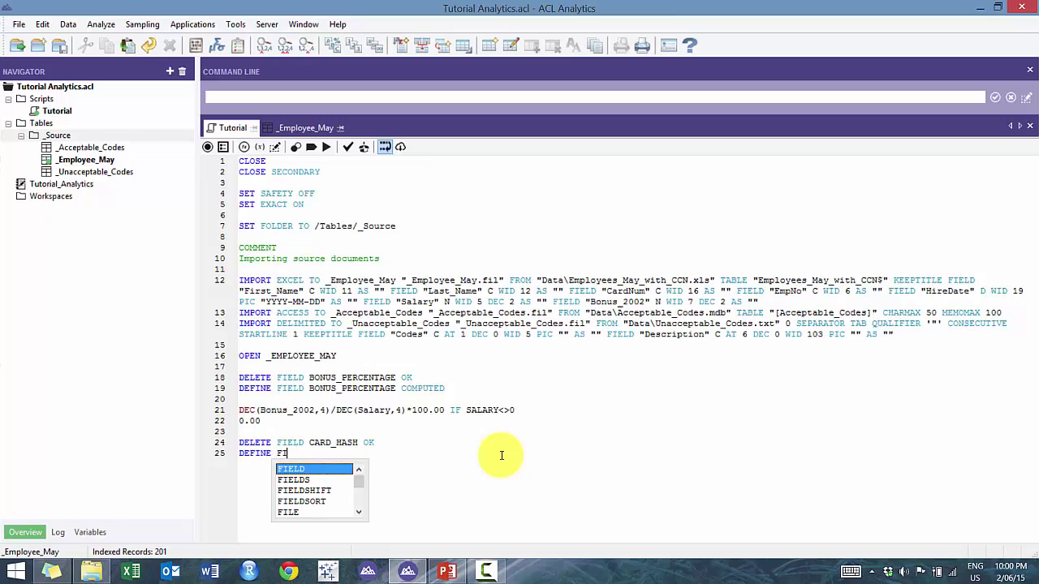
text(ELD CARD)
key(Escape)
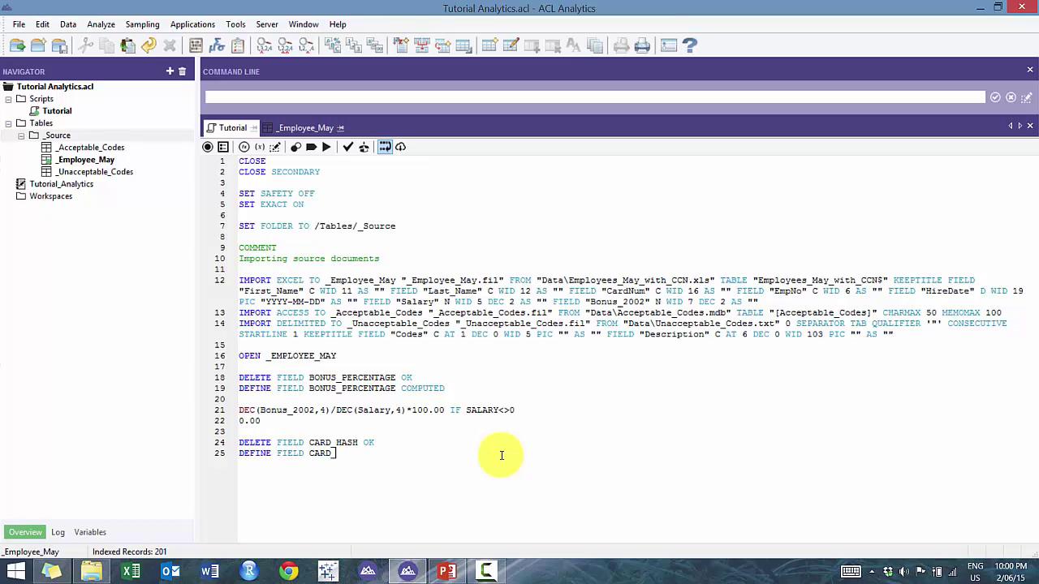
text(_HASH COMPUT)
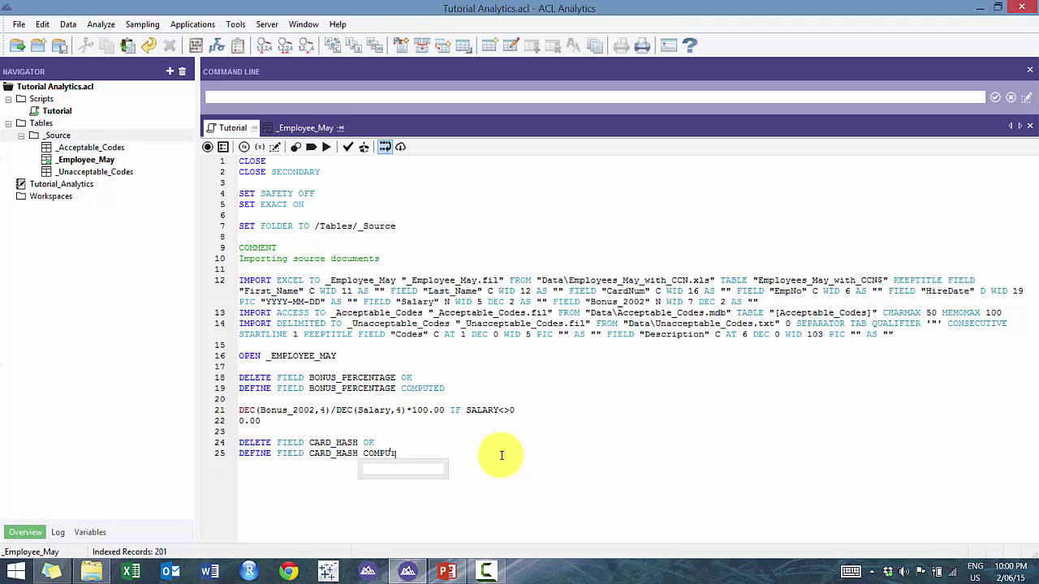
text(ED SUB)
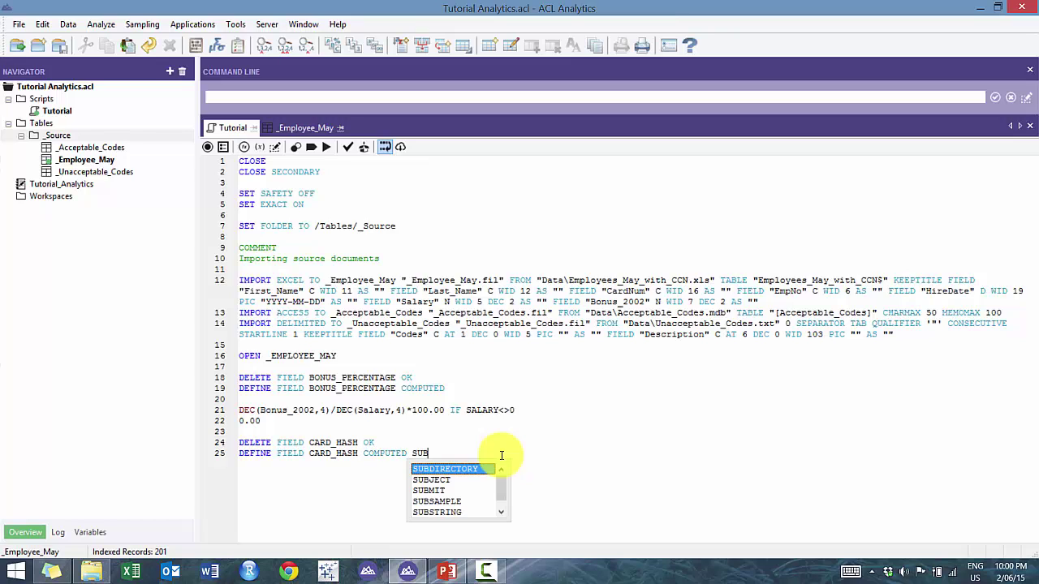
text(STRING()
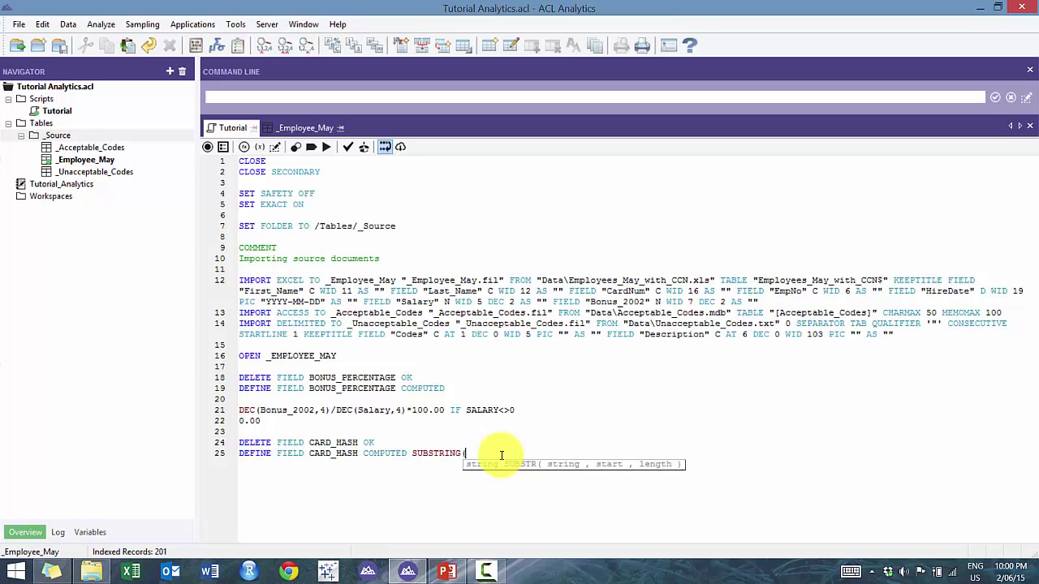
Search the ACL help documentation for SUBSTRING and open the SUBSTR( ) function topic.
click(339, 24)
click(362, 41)
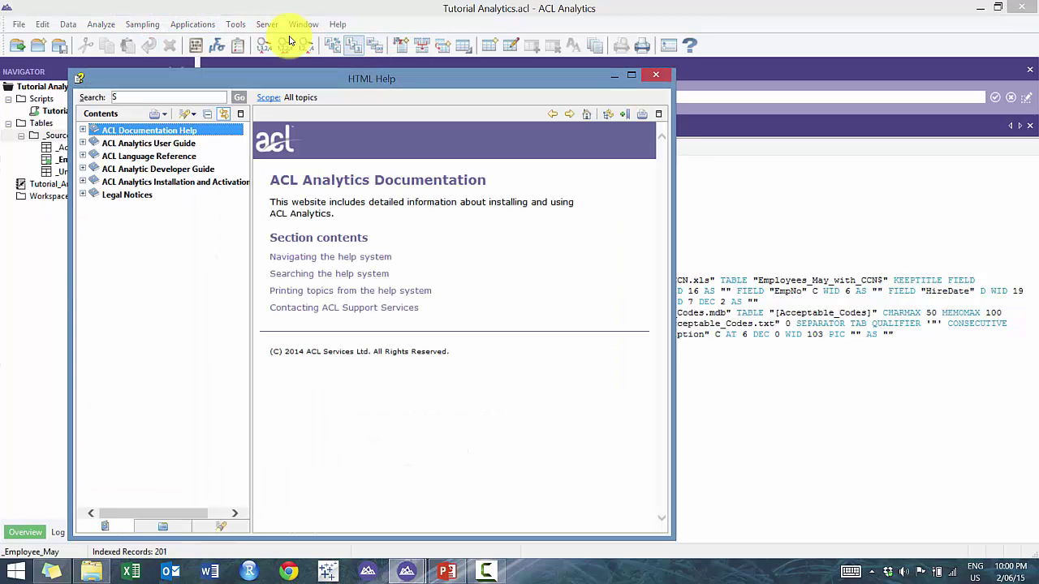
click(175, 98)
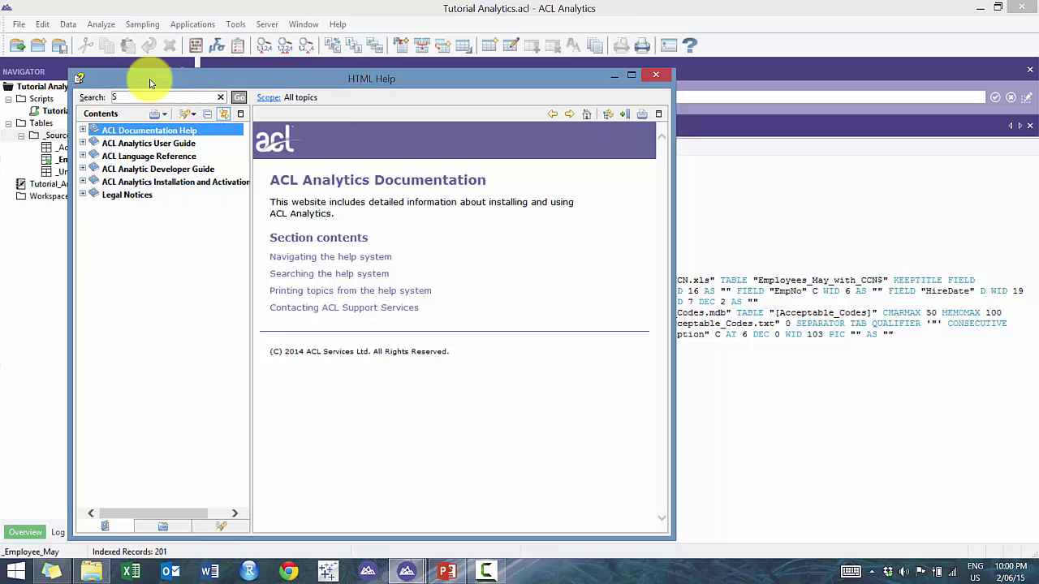
text(SUBSTR)
key(Return)
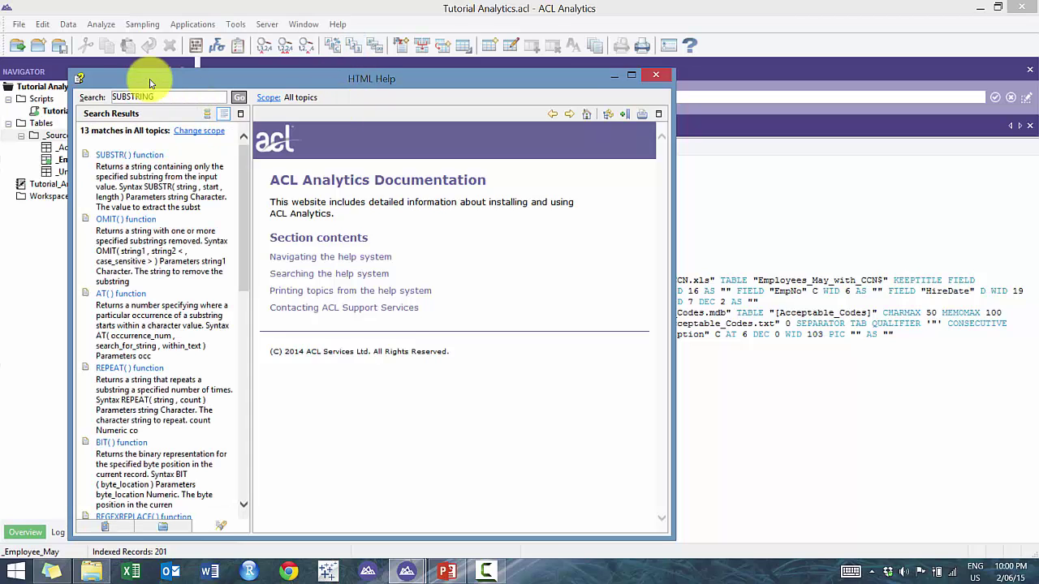
text(ING)
click(138, 156)
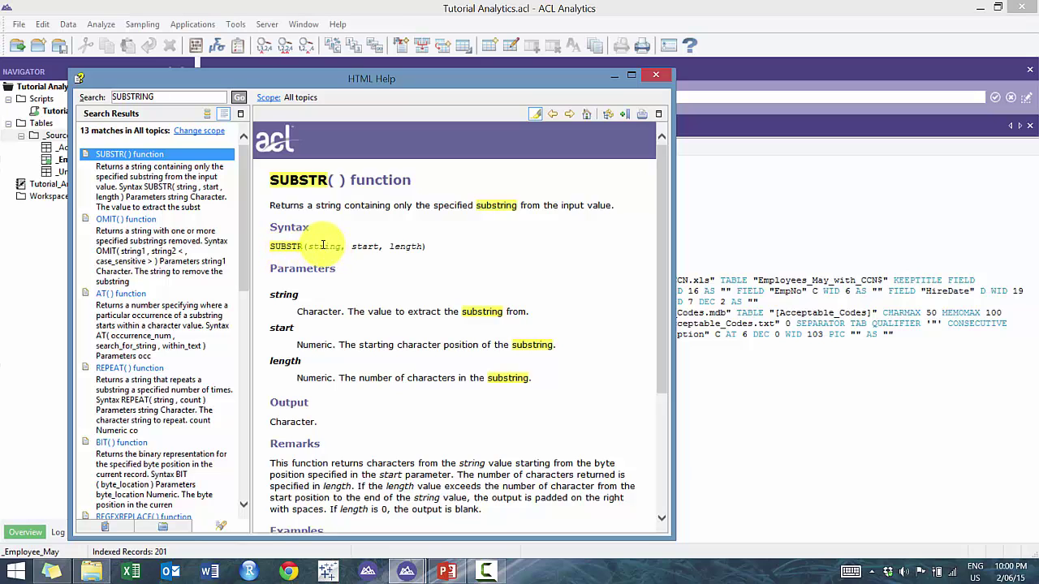
Examine the SUBSTR( ) syntax, its start and length parameters and the "ABCDEF" example, and close the help.
drag(351, 247, 388, 255)
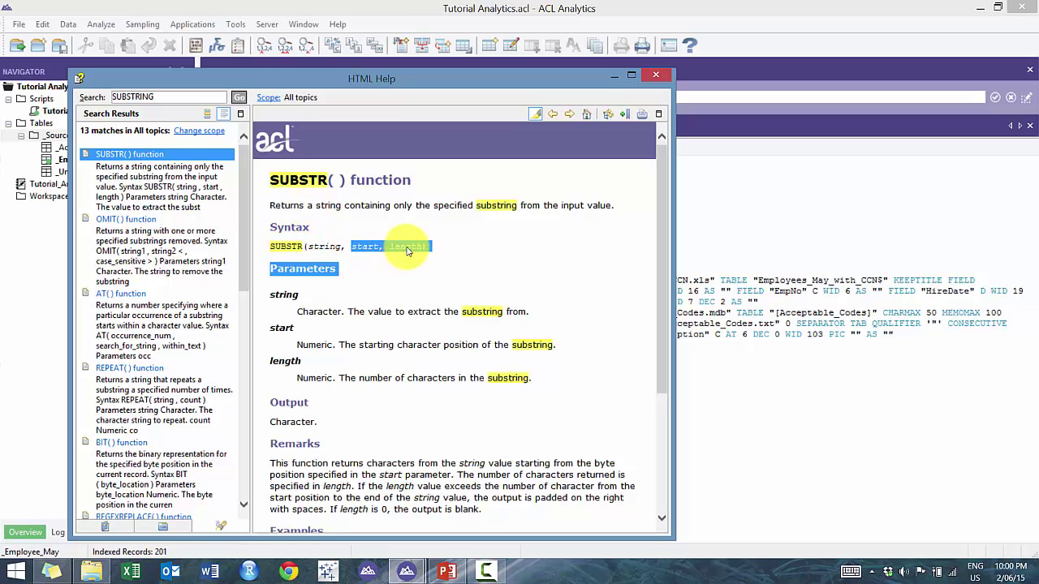
click(422, 248)
scroll(439, 289, down, 4)
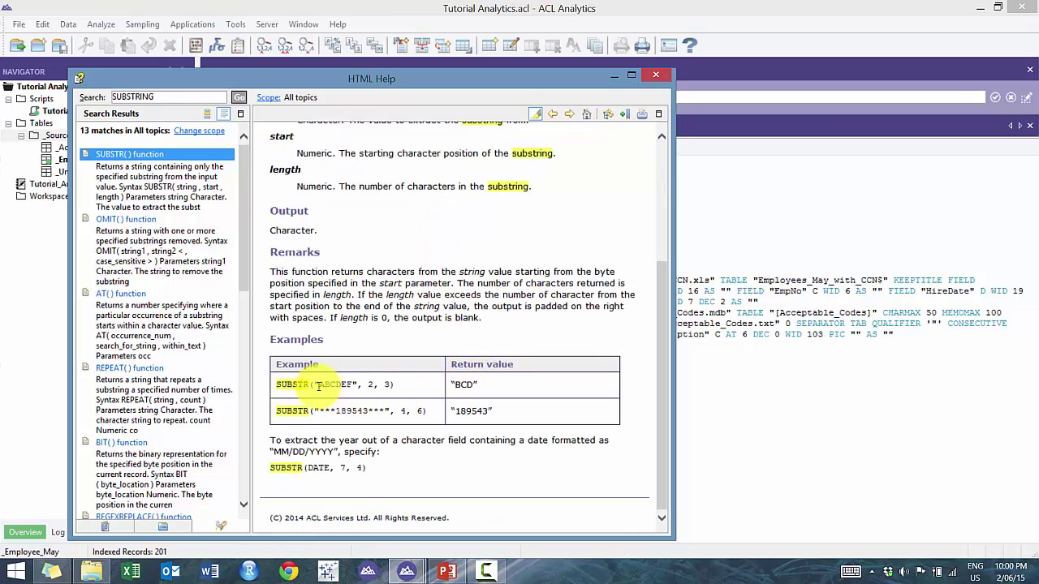
drag(322, 385, 378, 384)
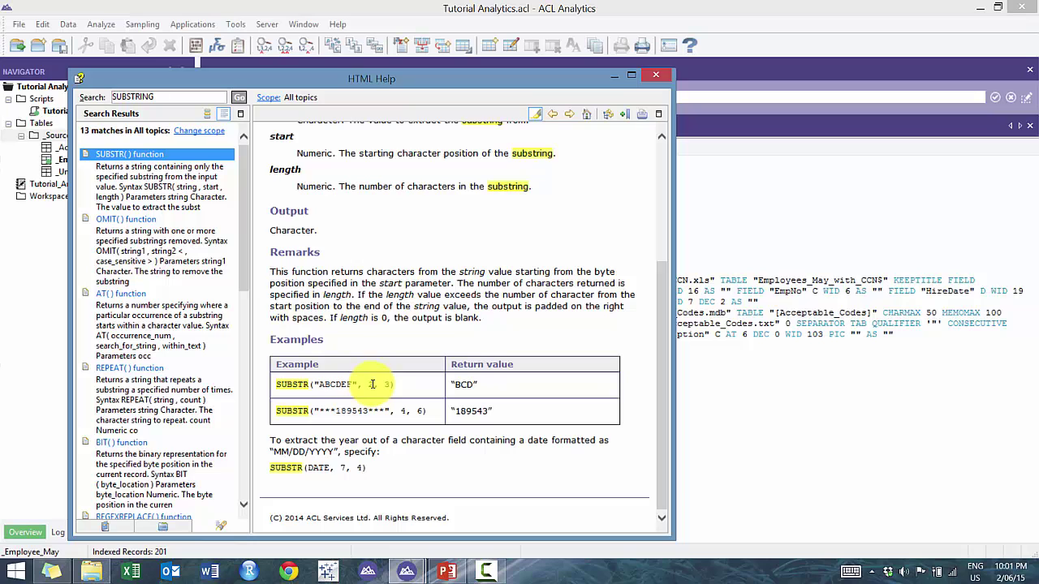
click(390, 385)
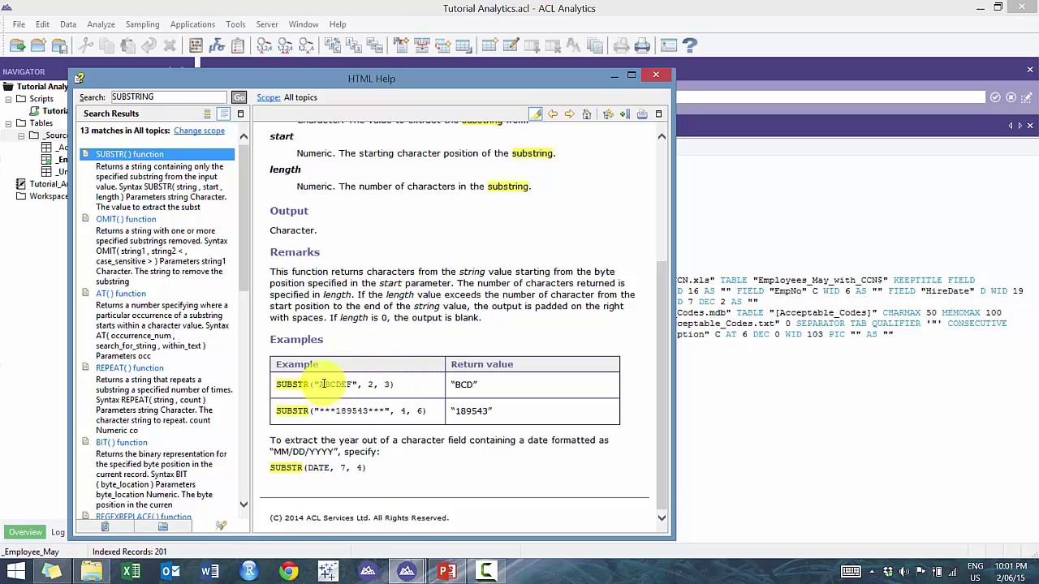
drag(325, 383, 342, 384)
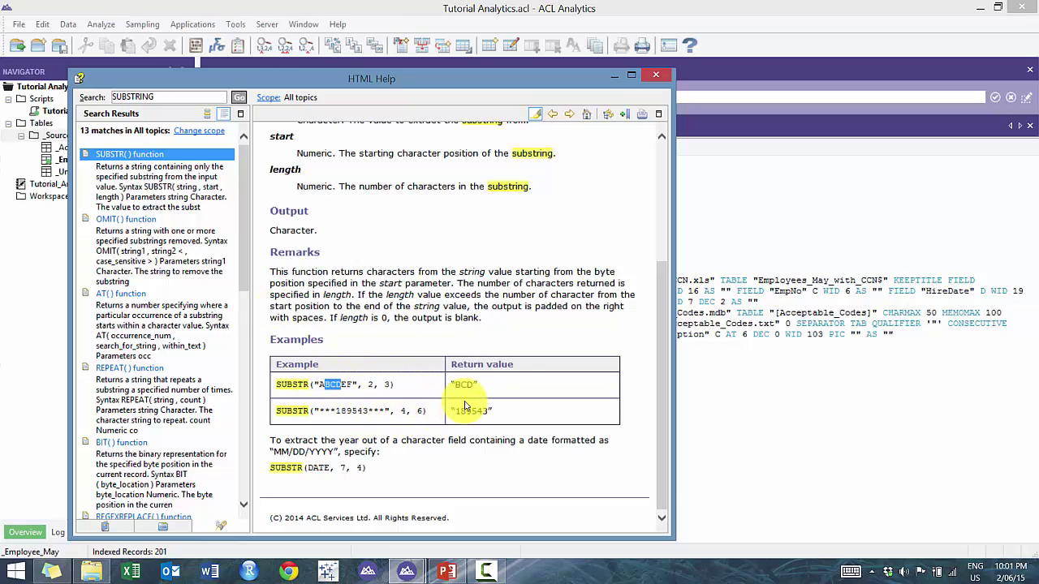
click(655, 75)
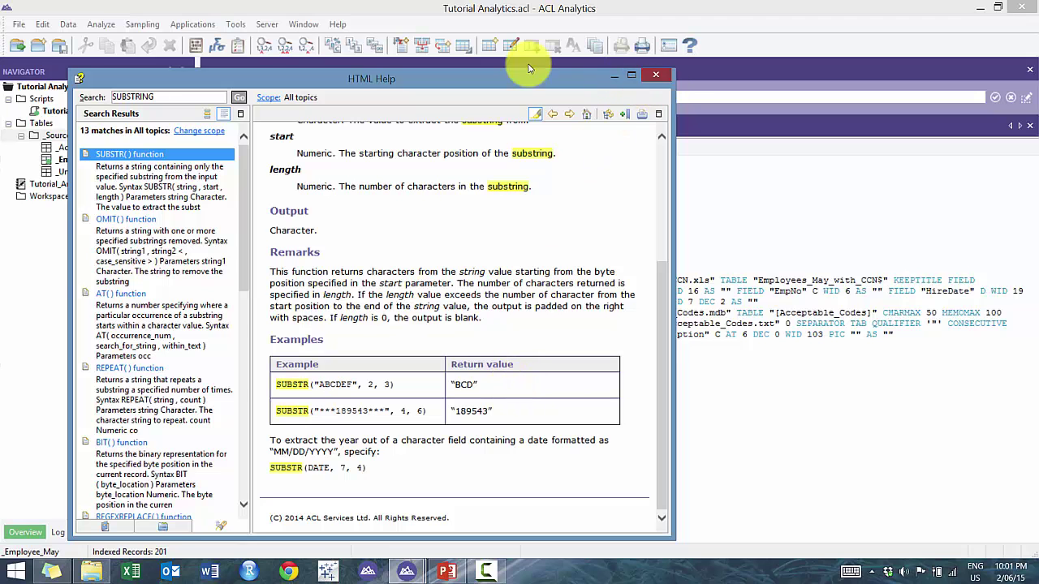
Copy the CardNum field name from the _Employee_May table and complete the CARD_HASH expression as SUBSTRING(CardNum,1,4).
click(499, 452)
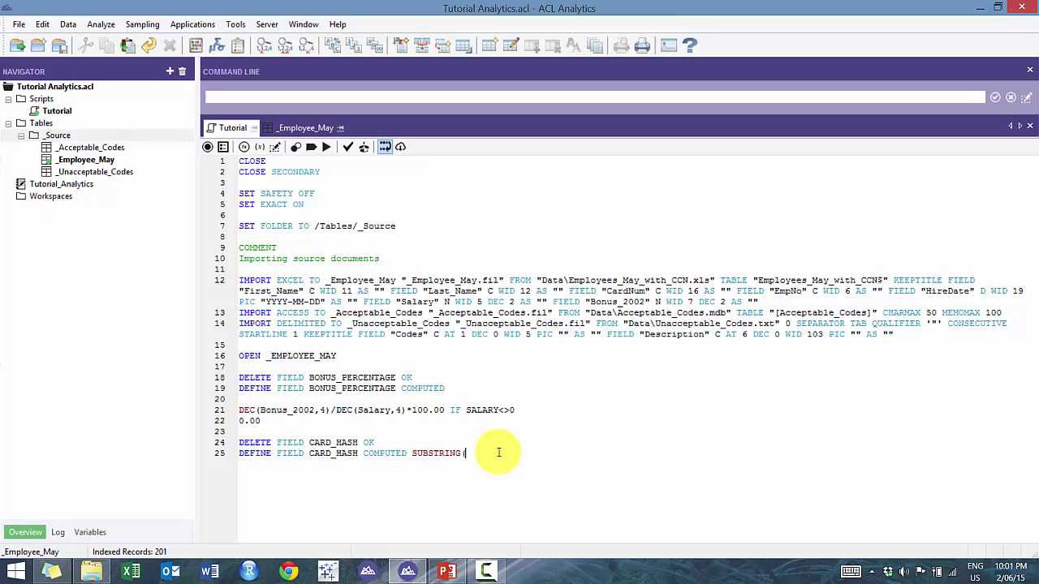
click(307, 127)
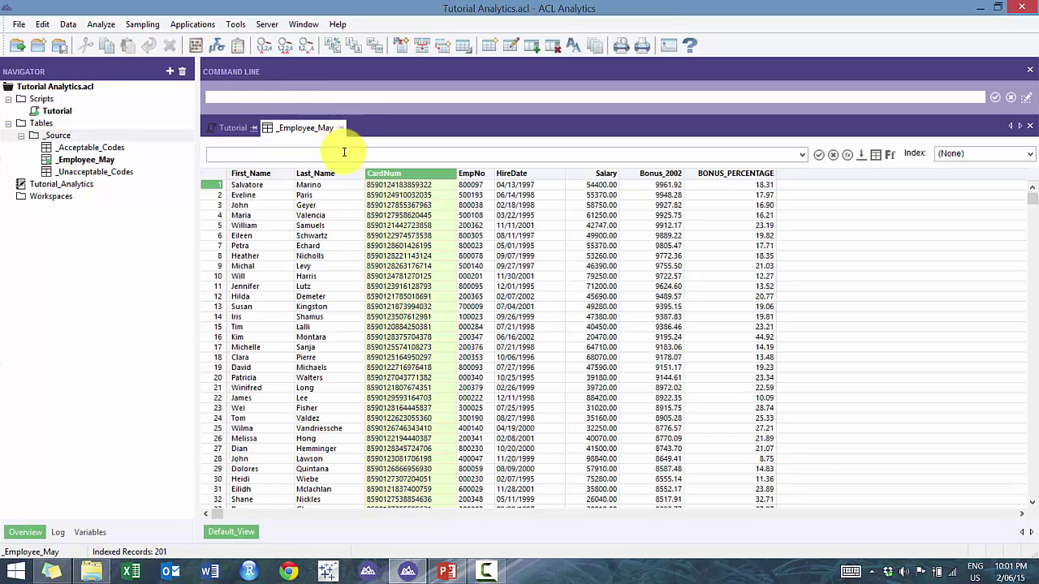
double_click(398, 174)
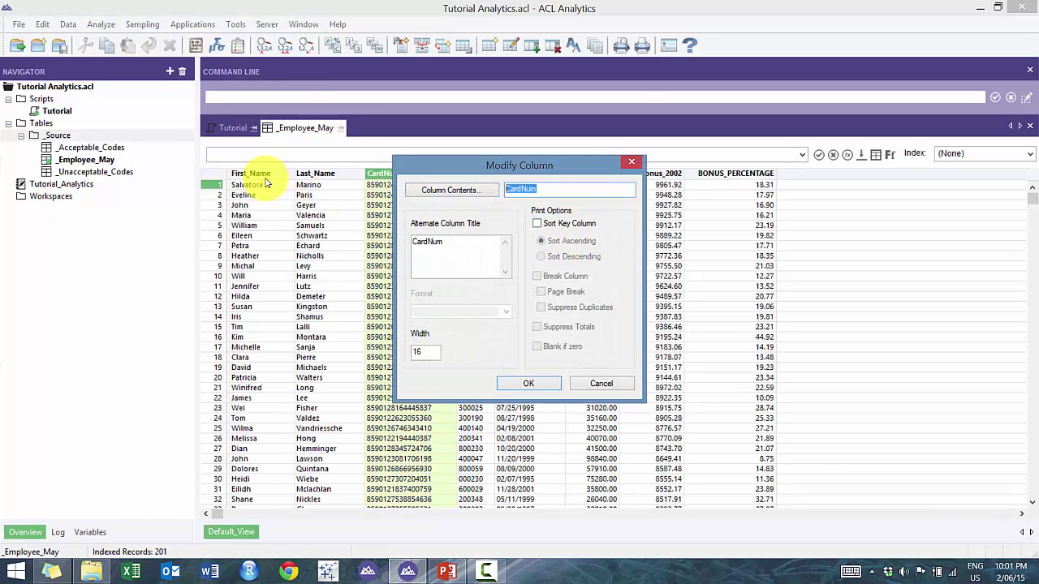
key(ctrl+c)
key(Escape)
click(233, 128)
key(ctrl+v)
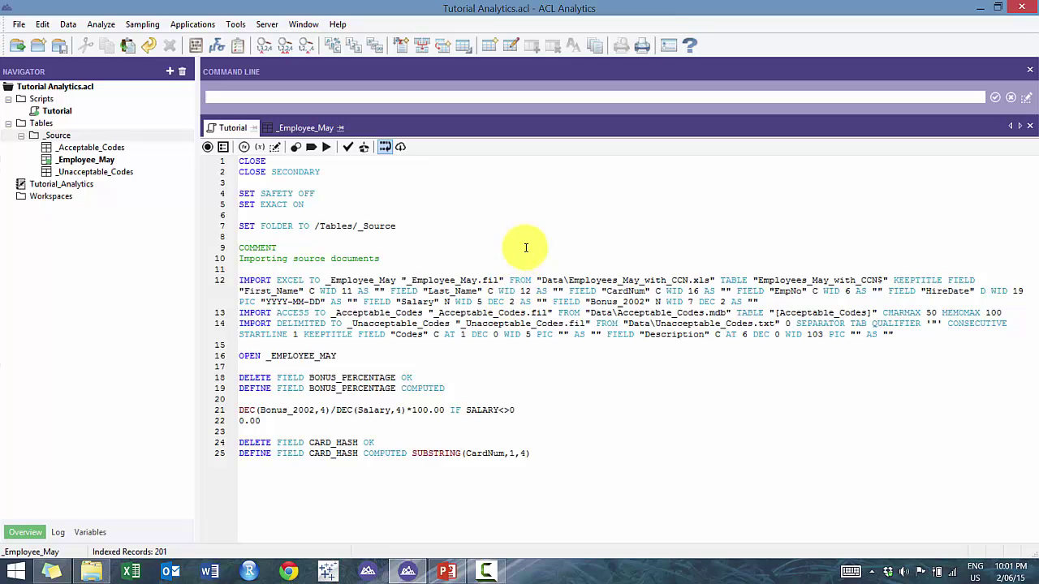
Run the Tutorial script and check the CARD_HASH column in the _Employee_May table.
click(331, 147)
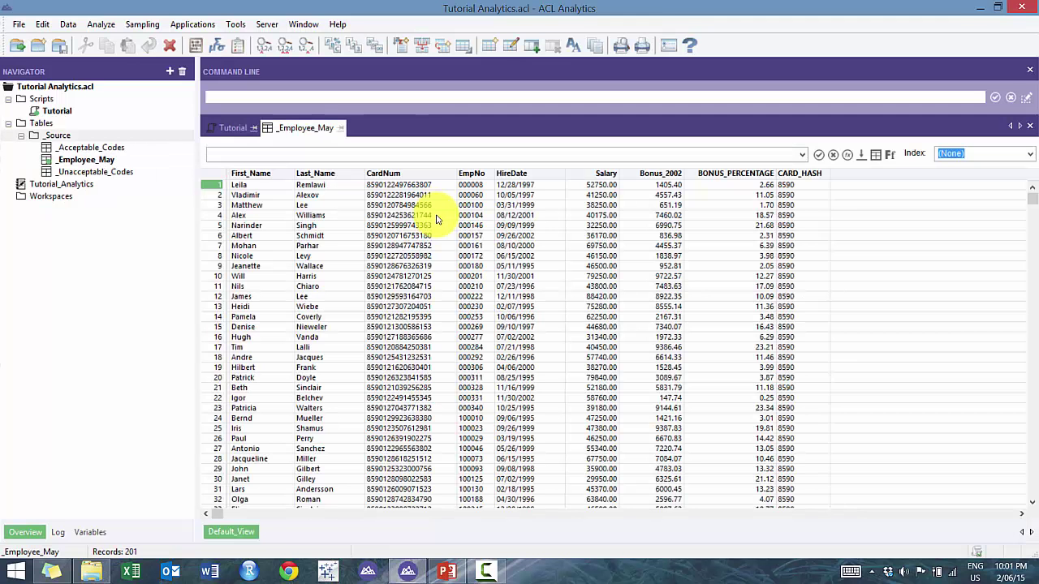
click(799, 174)
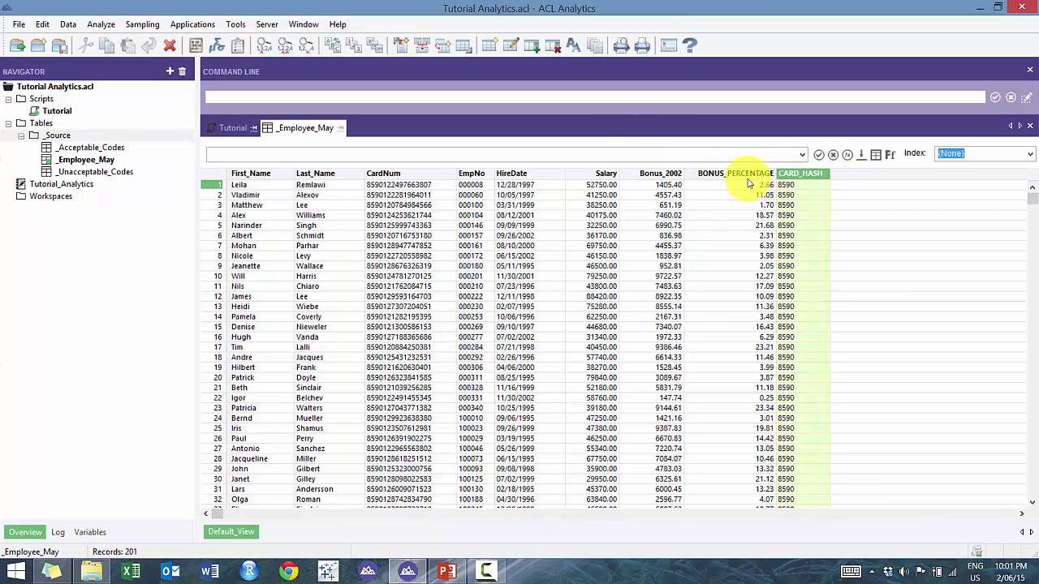
click(751, 186)
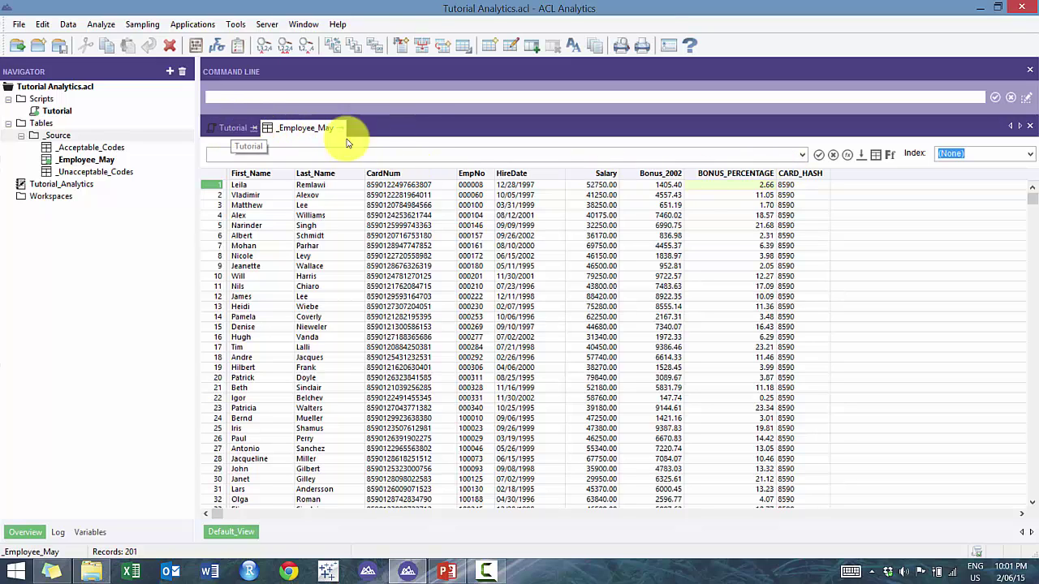
Select the HireDate column and open the _Employee_May table layout to examine its field definitions.
click(538, 177)
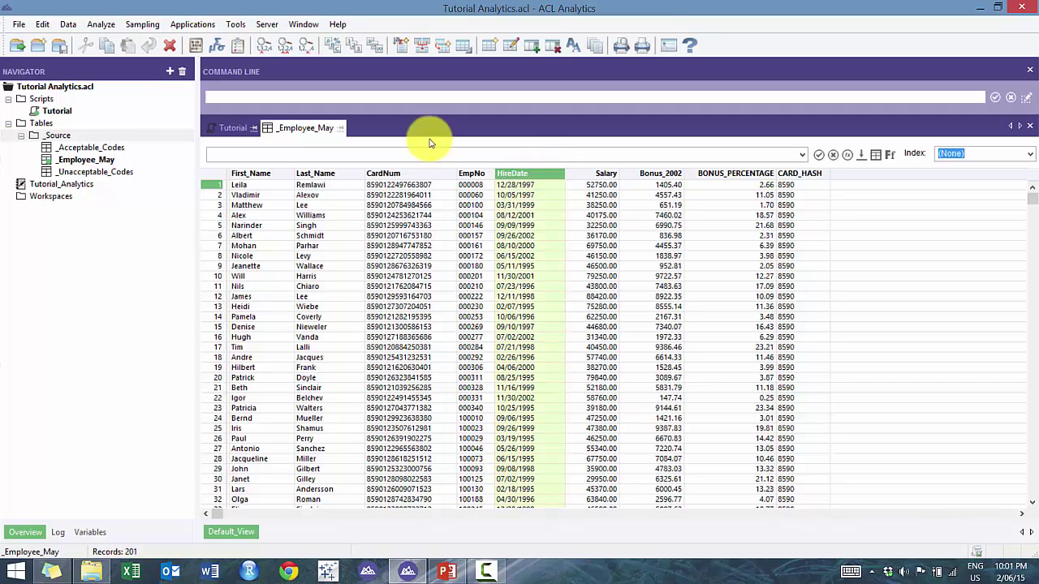
click(510, 50)
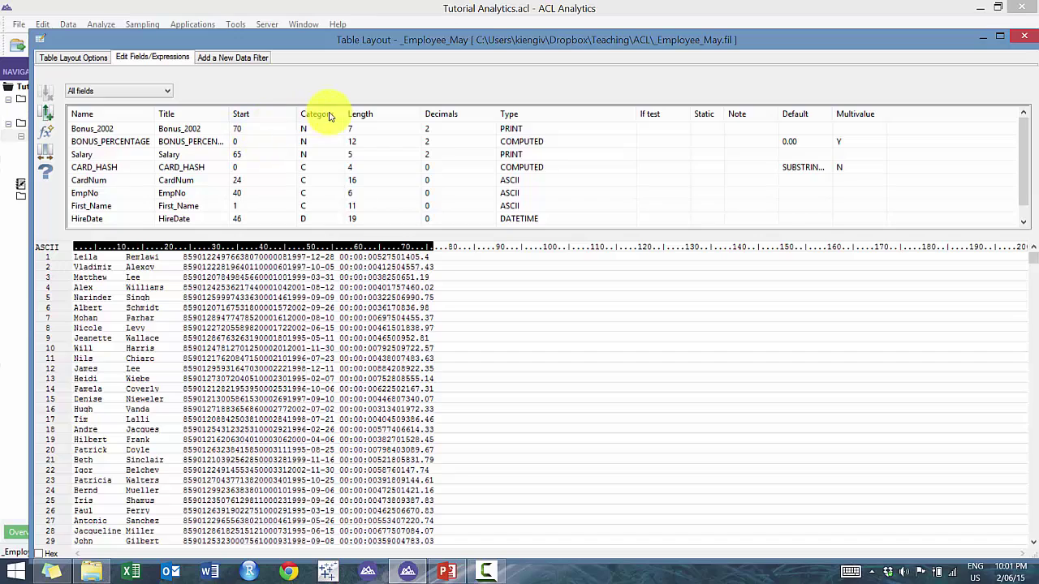
Sort the _Employee_May layout fields by category, select the HireDate definition to check its data type, and close the layout.
click(329, 116)
click(307, 193)
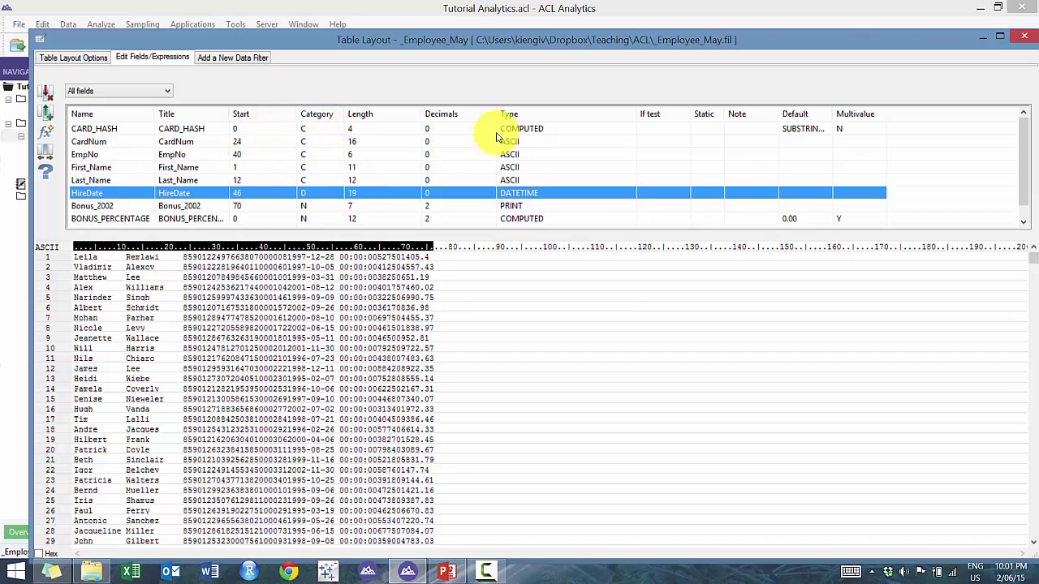
click(1025, 36)
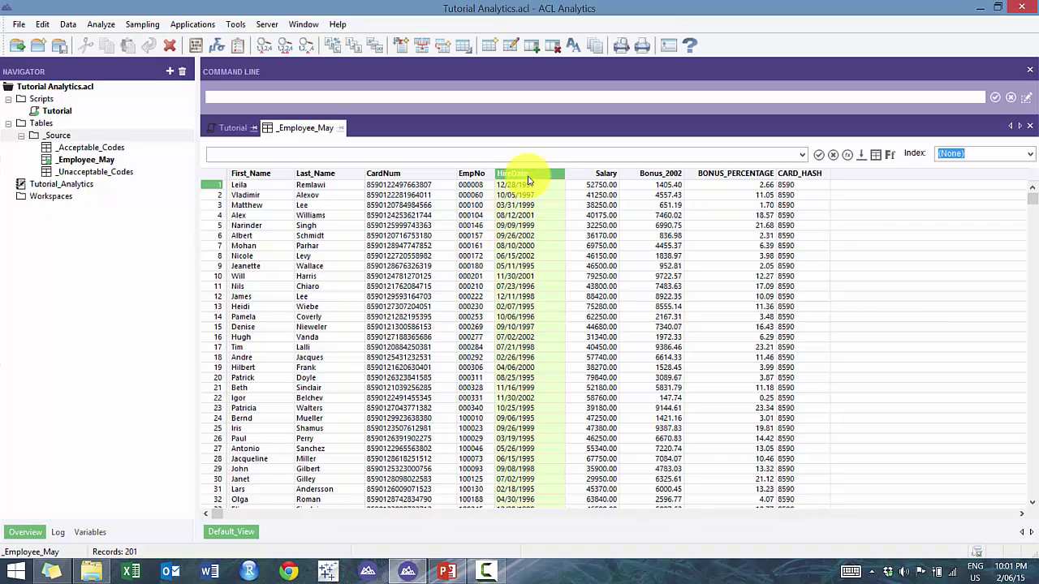
Add the line DELETE FIELD MONTH OK at the end of the Tutorial script, after the CARD_HASH definition.
click(228, 128)
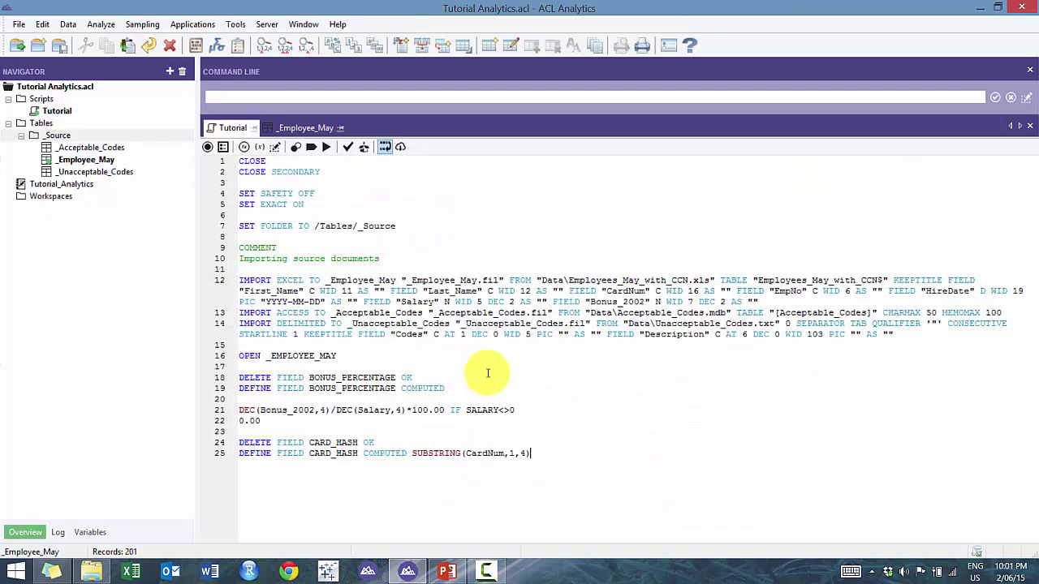
key(Return)
key(Return)
text(DELETE FIELD )
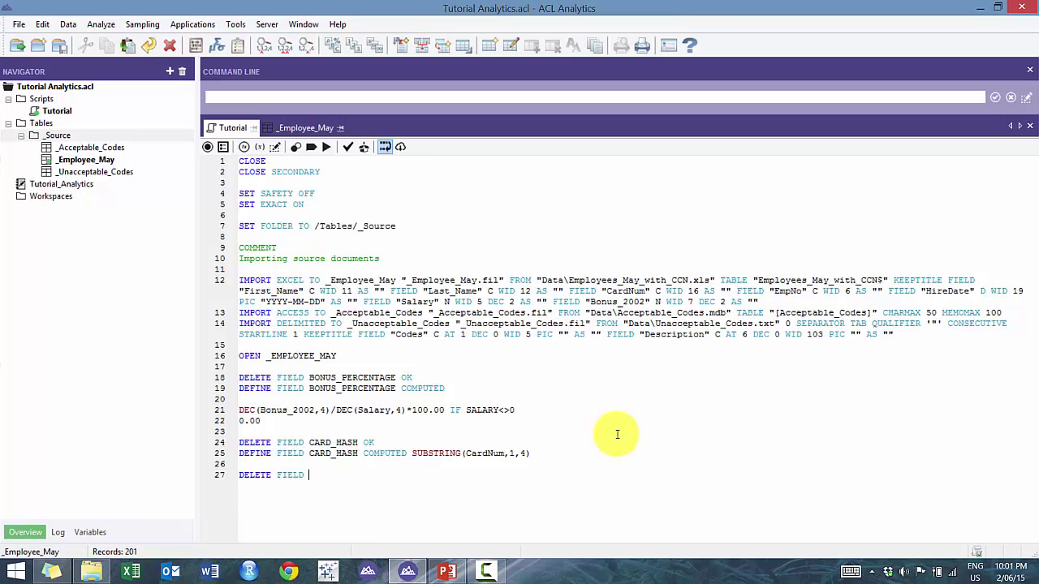
text(MONTH)
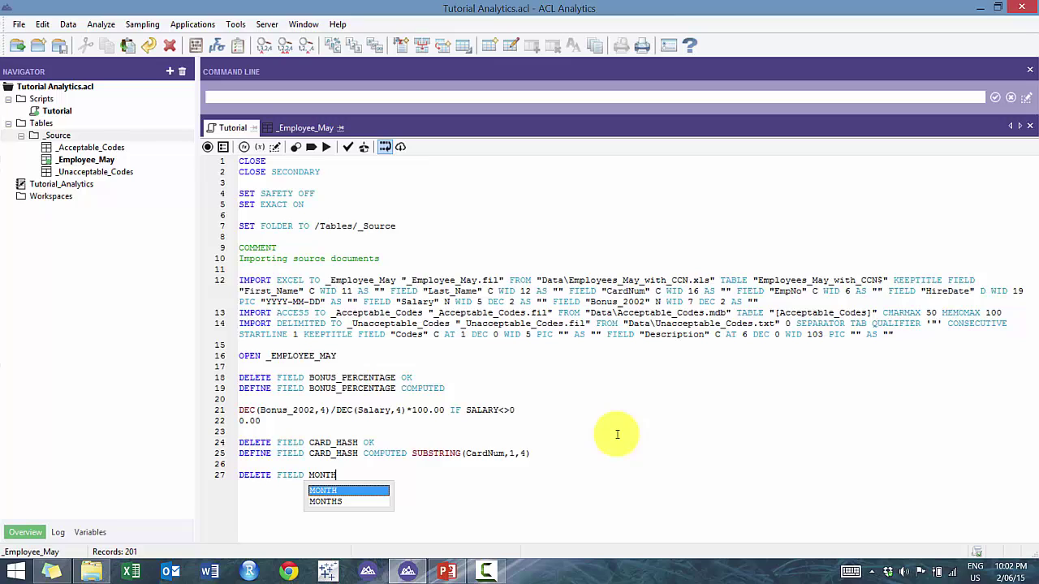
text( OK)
key(Return)
Define MONTH as a computed field with SUBSTRING(HireDate,1,2), taking the HireDate field name from the _Employee_May table.
text(DEF)
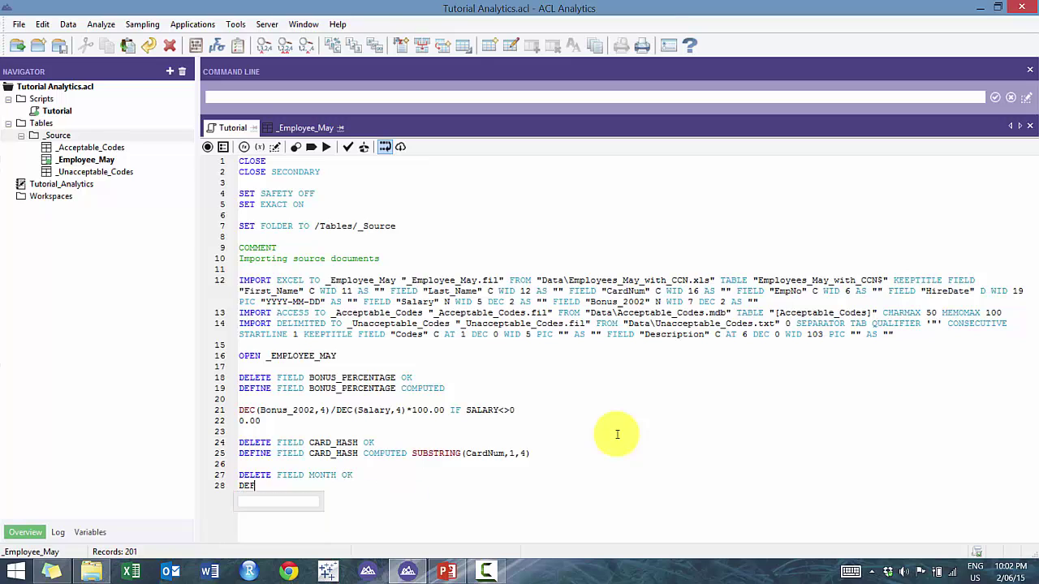
text(INE FIELD )
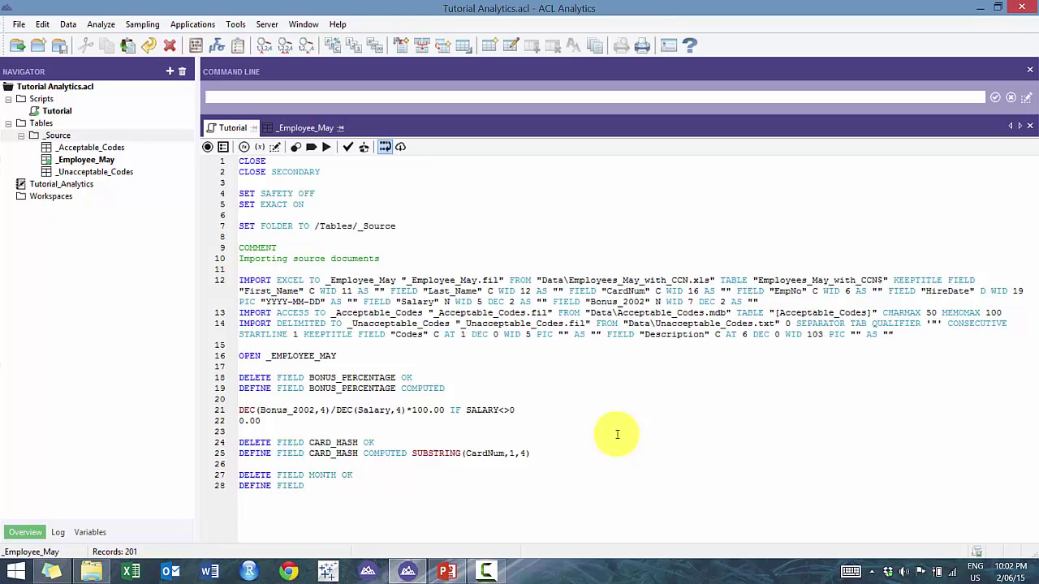
text(MONTH COMPUTE)
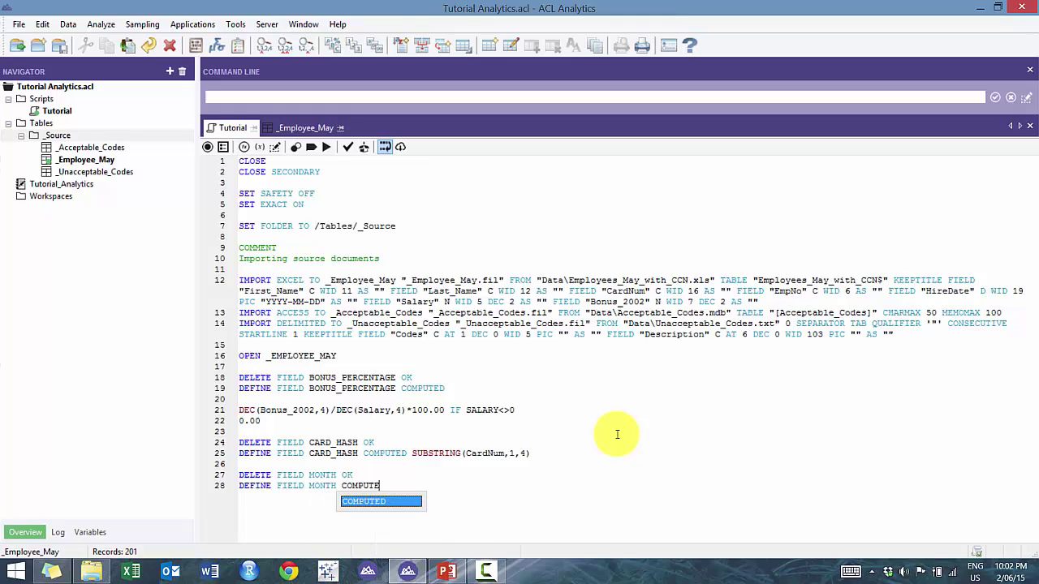
text(D SUBSTR)
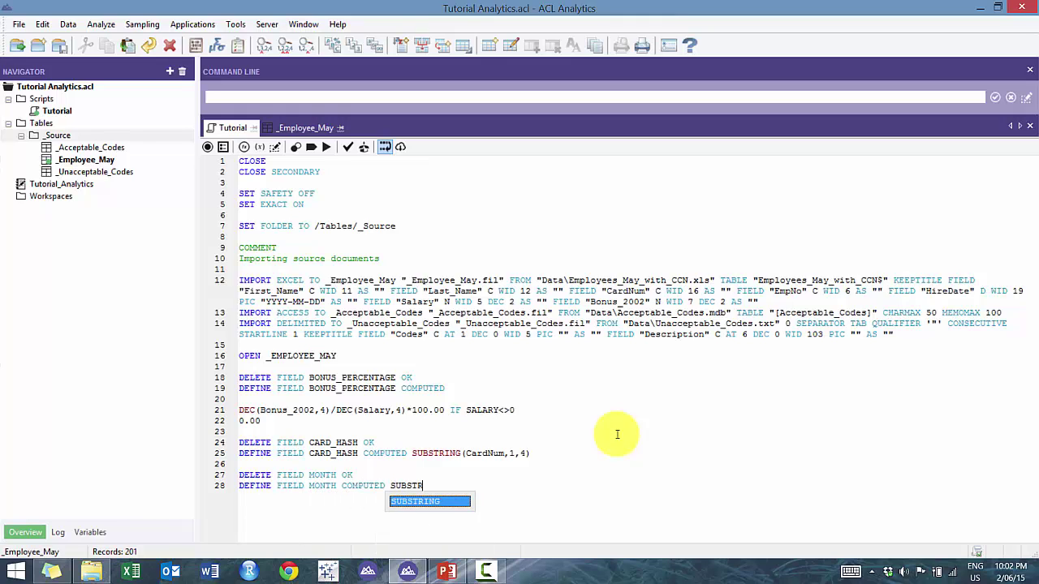
text(ING()
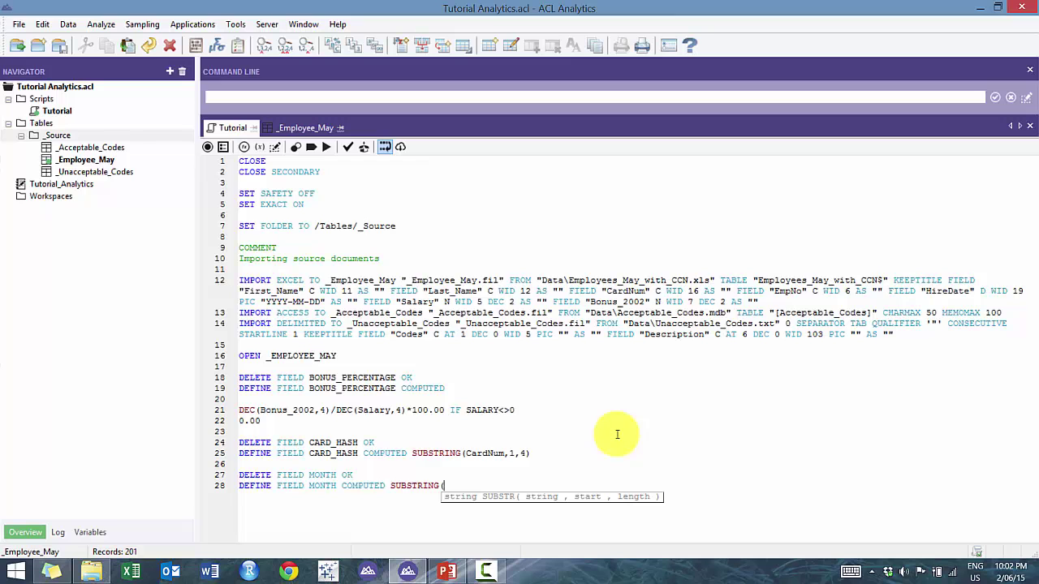
click(276, 128)
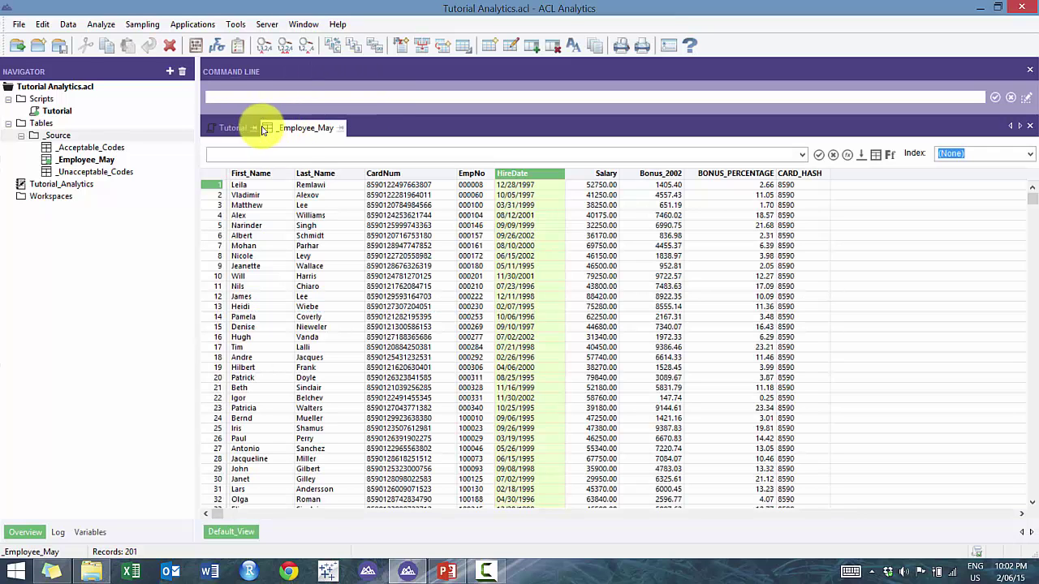
double_click(536, 173)
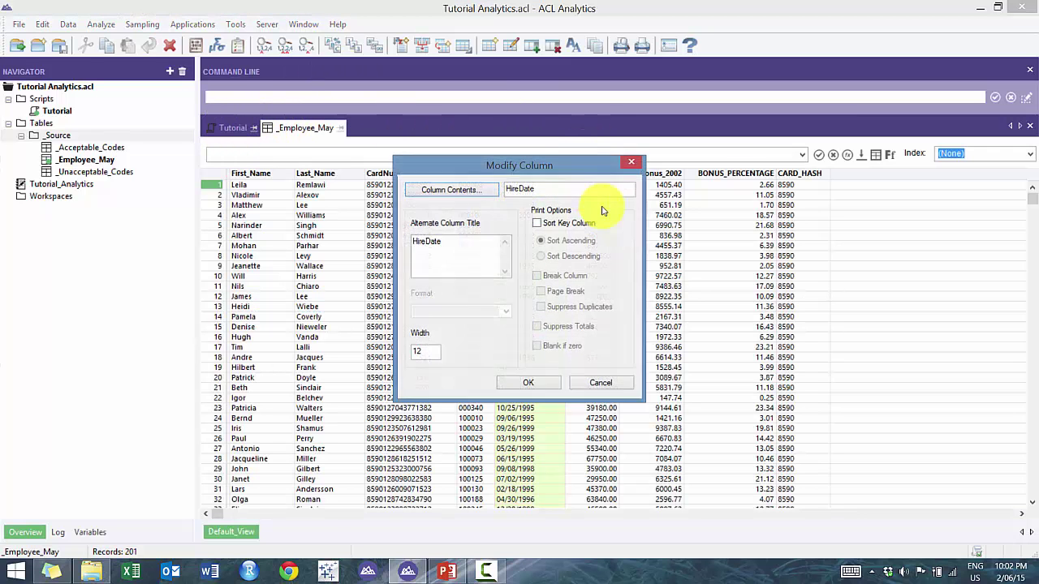
key(Escape)
click(233, 127)
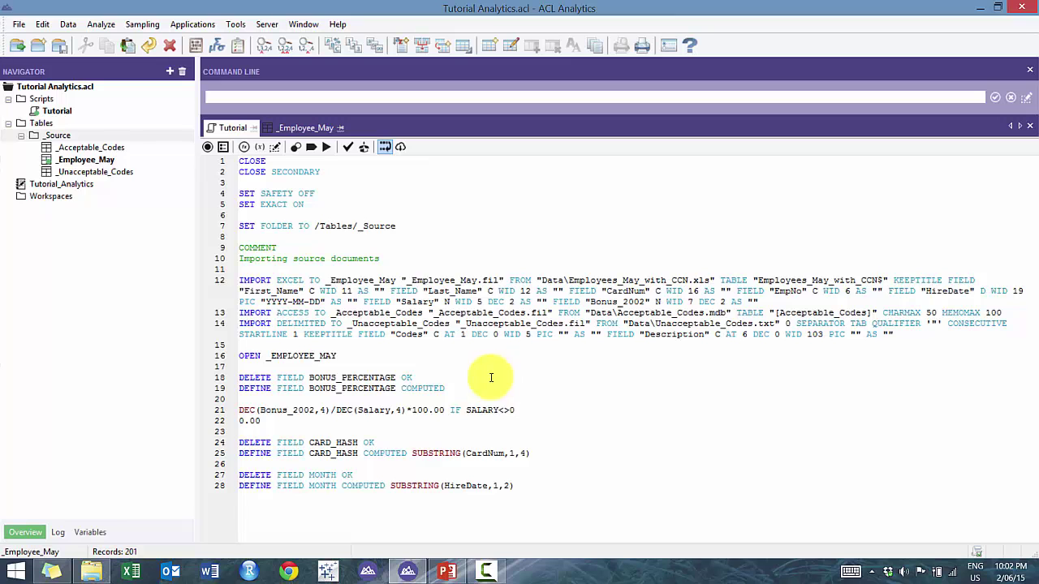
Try to run the Tutorial script with the SUBSTRING-based MONTH field and return to the script.
click(327, 147)
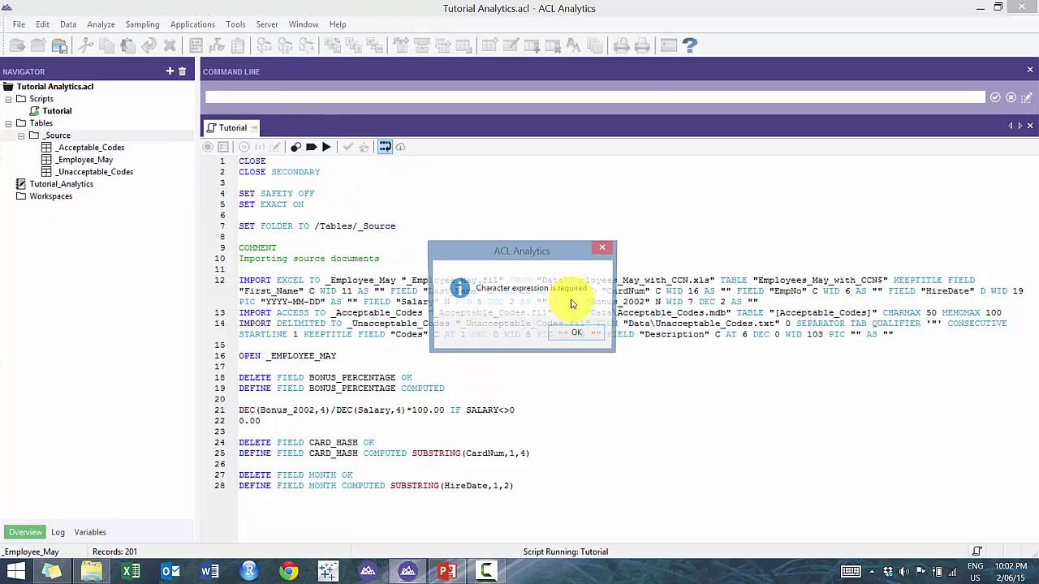
click(577, 330)
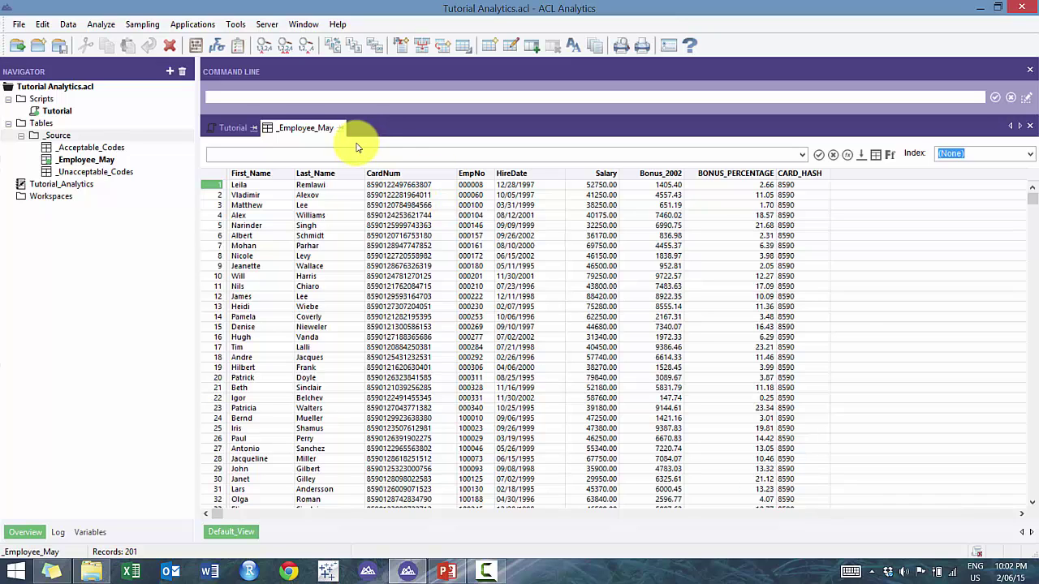
click(240, 128)
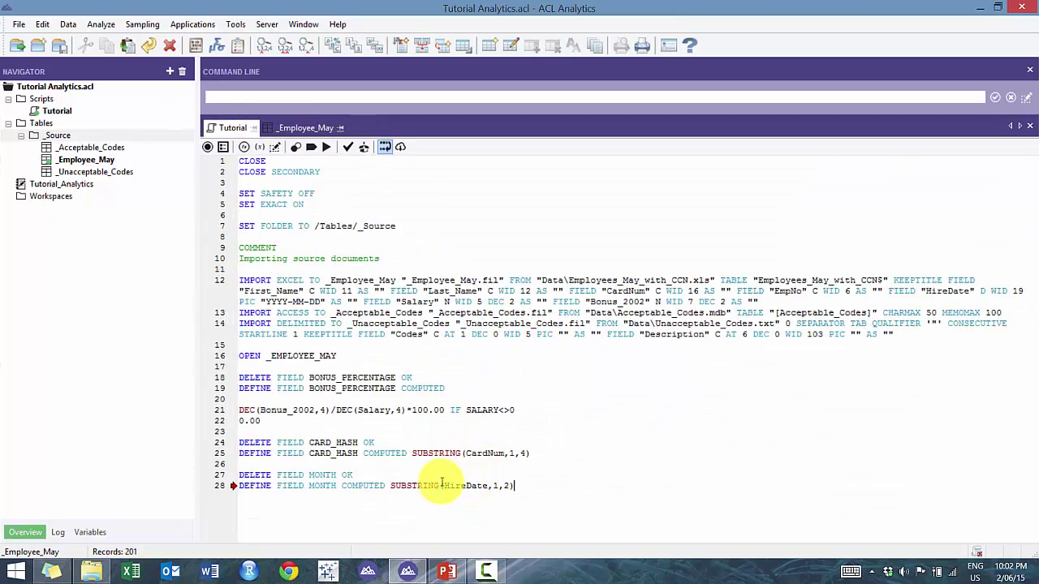
Wrap HireDate in DATE( ) inside the MONTH expression and check the date format in the _Employee_May table.
text(DATE()
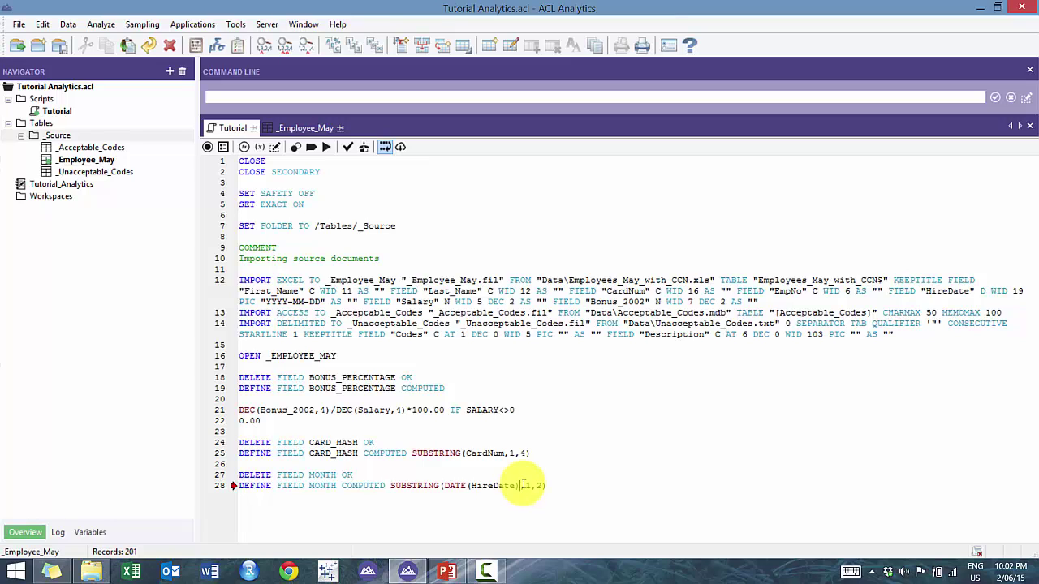
text())
drag(526, 485, 549, 485)
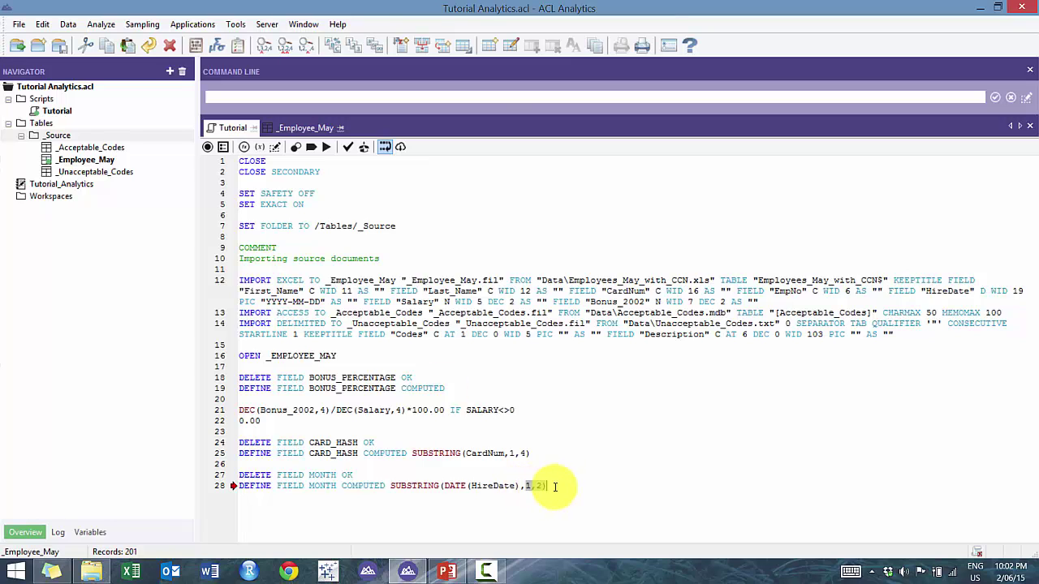
click(309, 129)
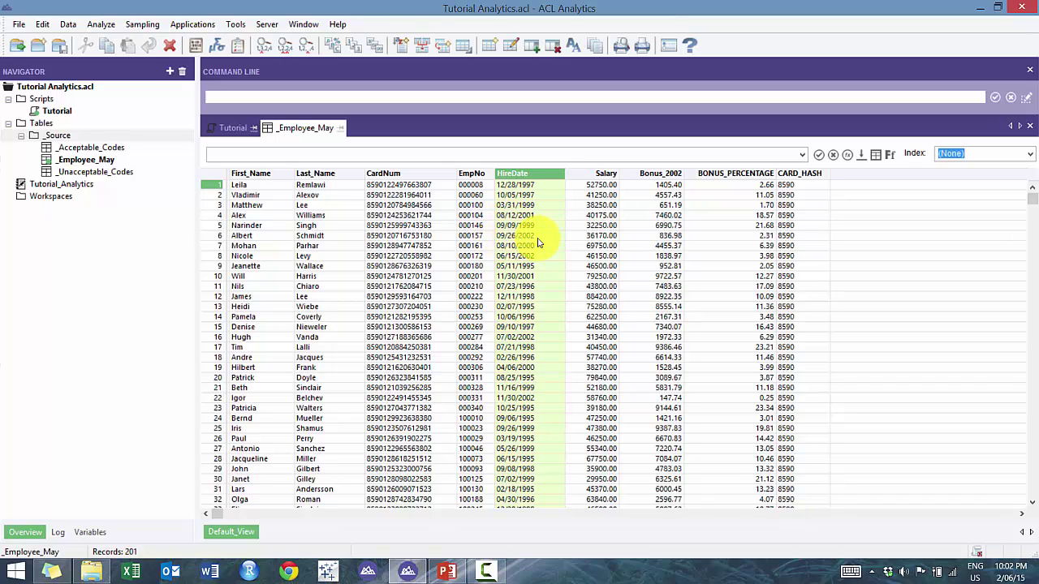
click(233, 127)
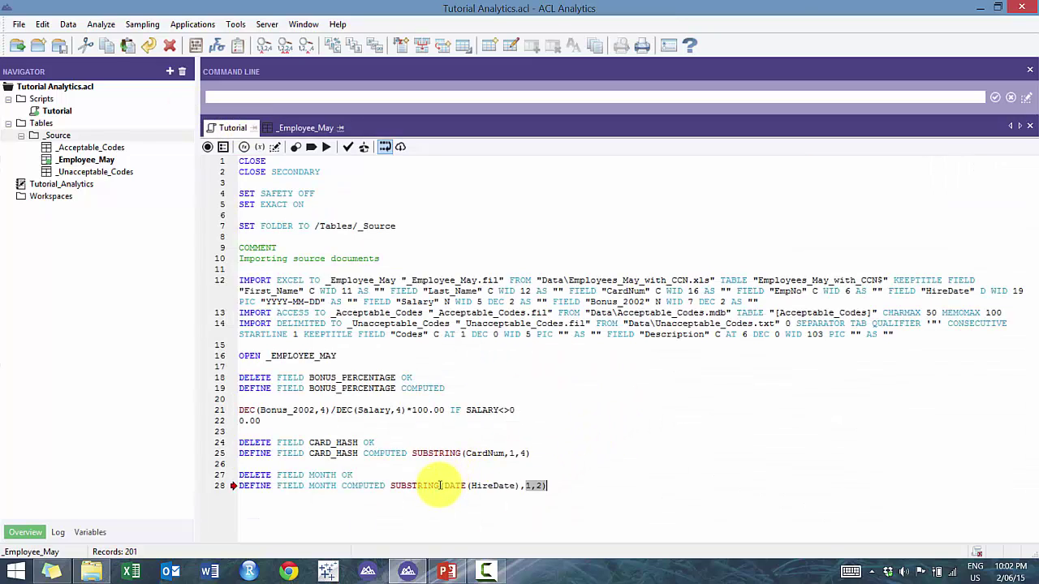
Remove the SUBSTRING function and its 1,2 arguments from the MONTH definition, leaving only DATE(HireDate).
drag(439, 486, 390, 487)
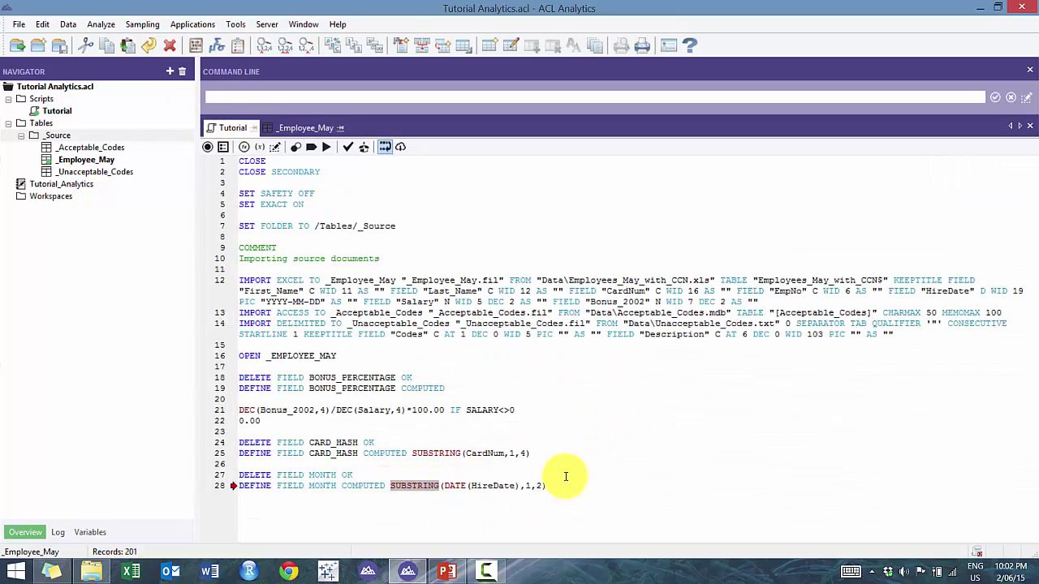
key(Delete)
key(Delete)
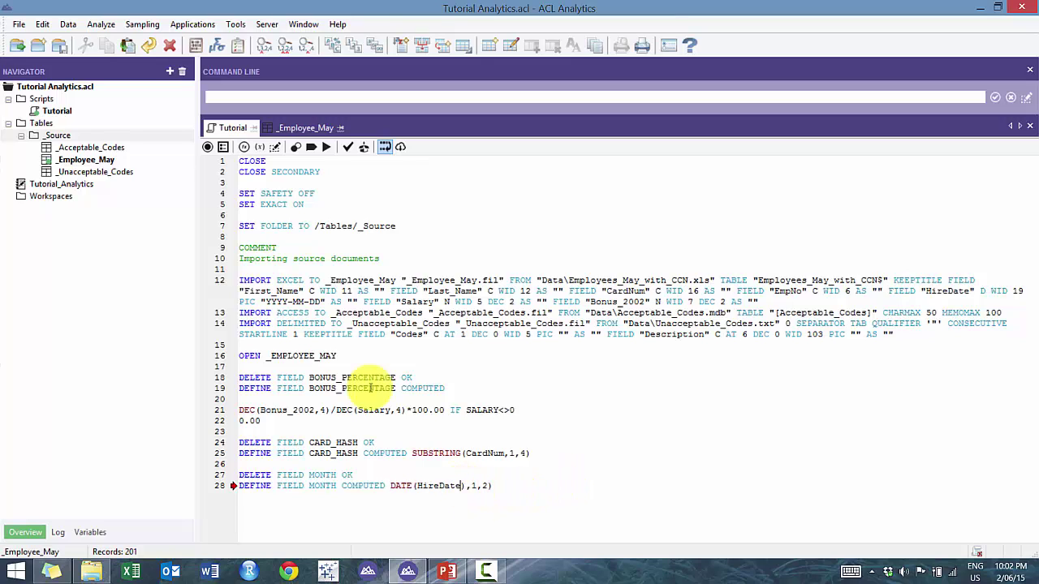
drag(487, 485, 508, 486)
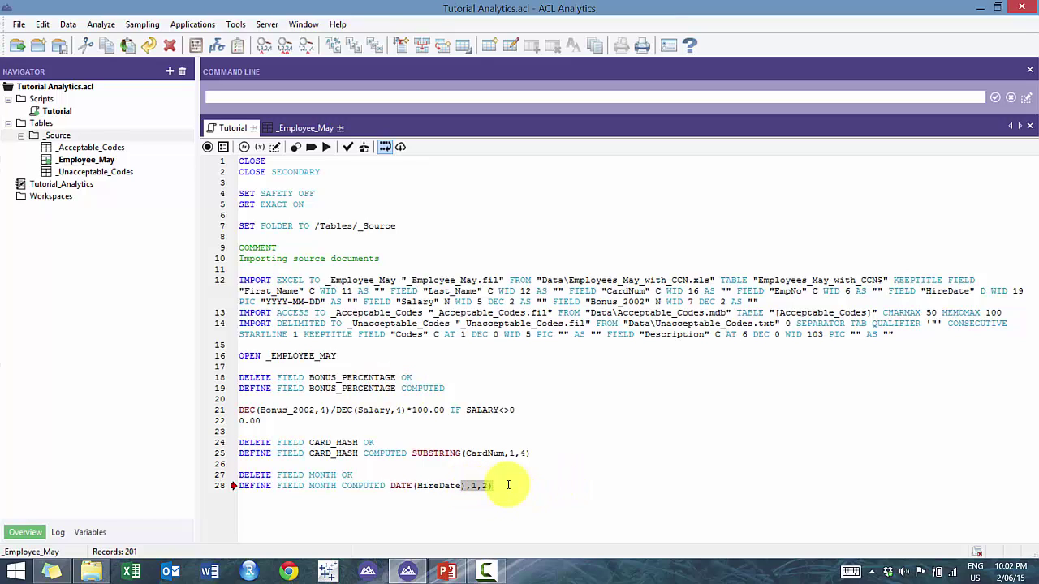
key(Delete)
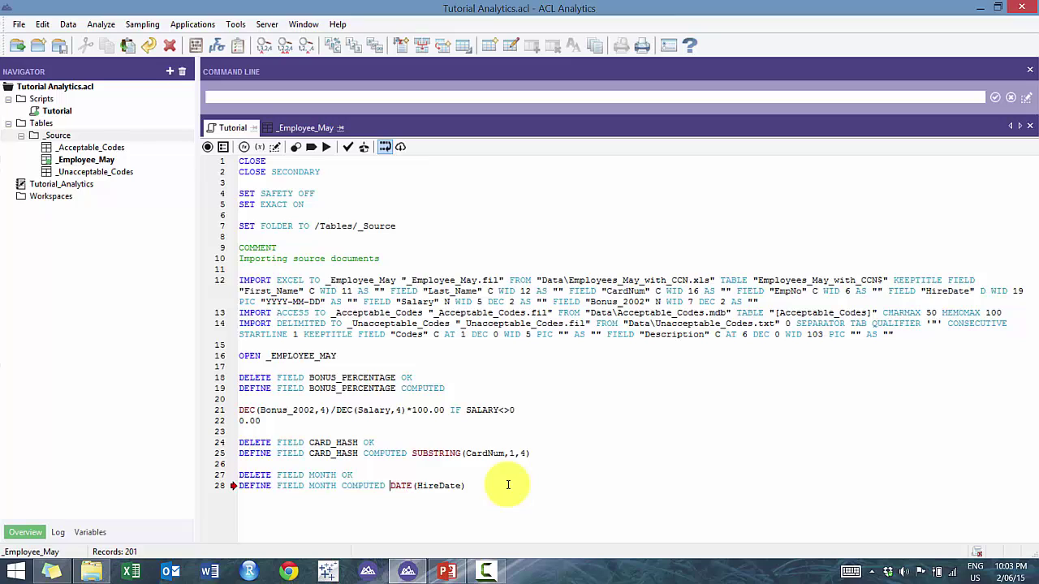
Enclose DATE(HireDate) in SPLIT with "/" as the separator and segment 1, and run the Tutorial script.
text(SPLIT()
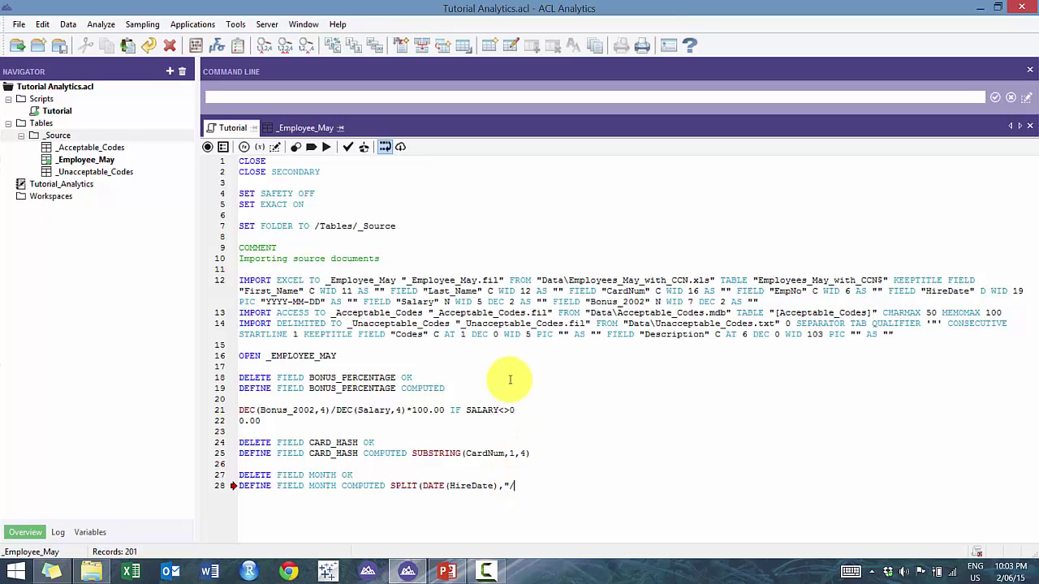
text(")
key(Return)
key(Left)
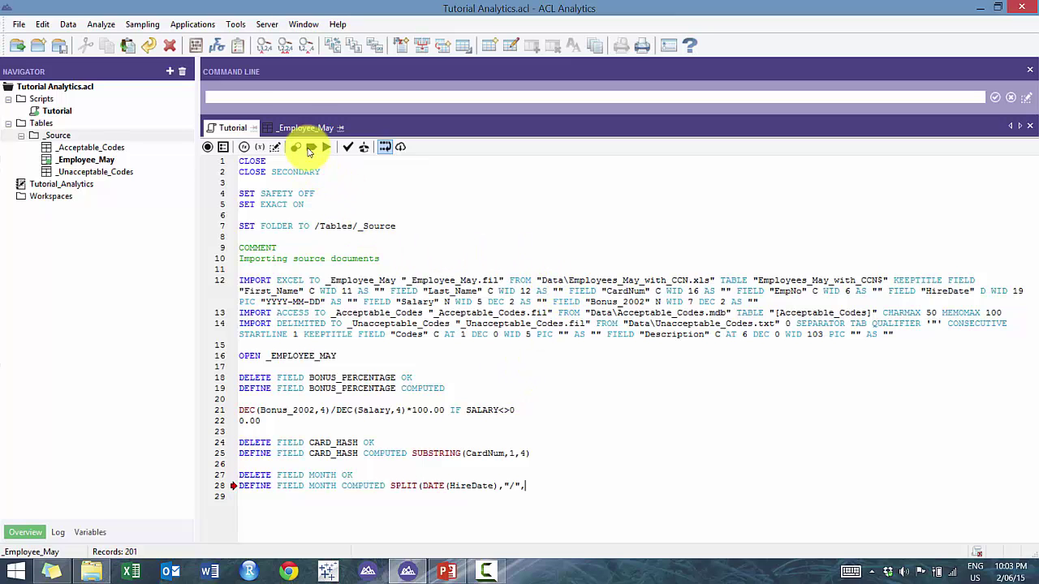
click(308, 128)
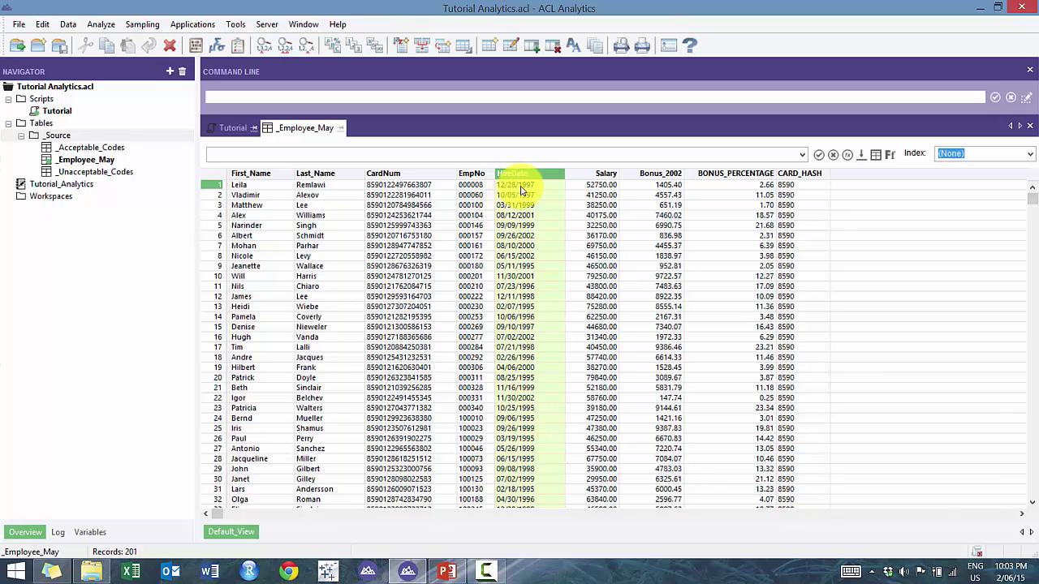
click(232, 128)
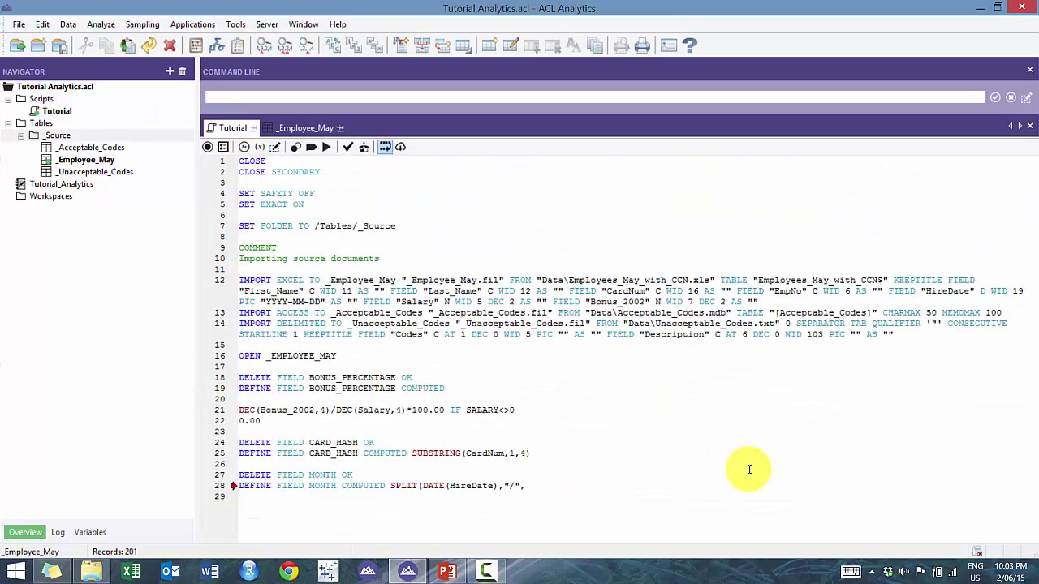
text(1)
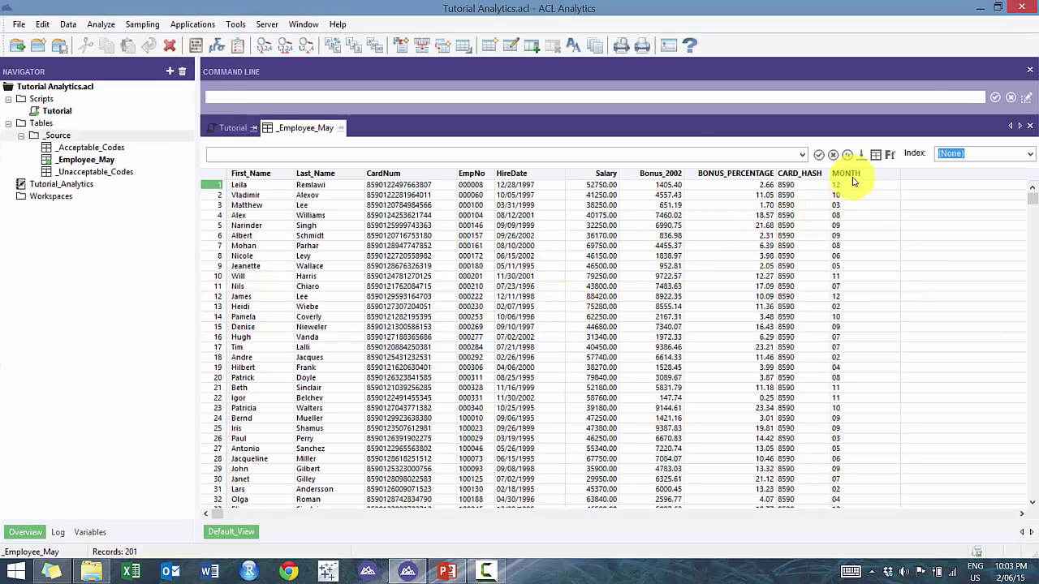
Examine the MONTH and CARD_HASH computed columns in the _Employee_May table.
click(849, 174)
click(800, 174)
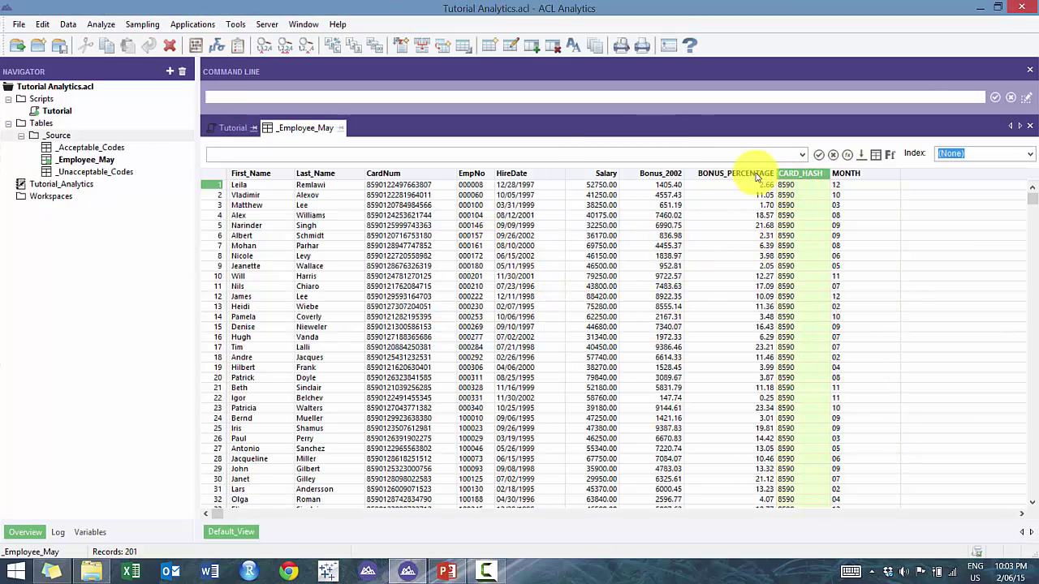
click(864, 174)
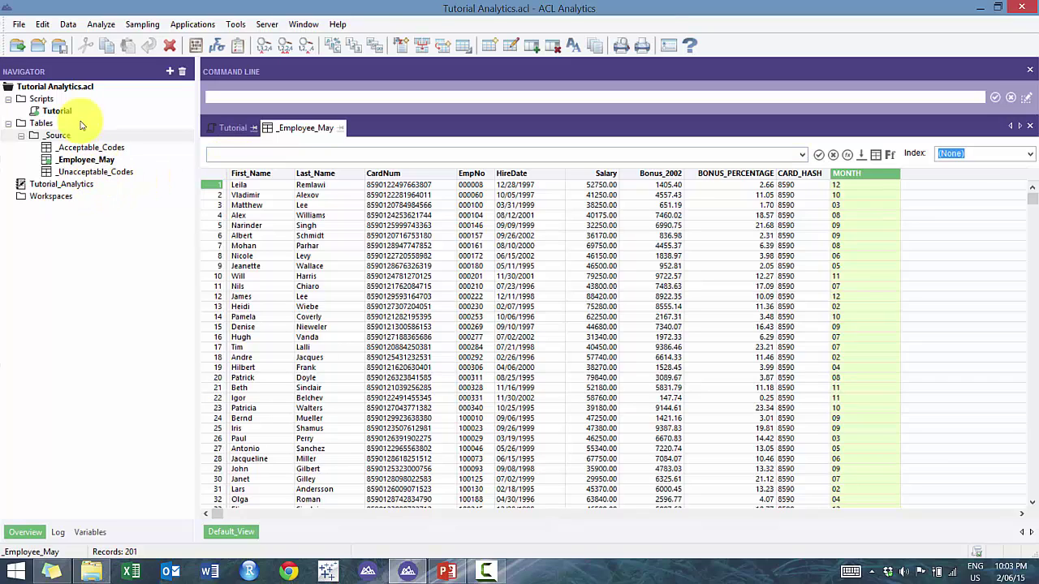
Open the _Acceptable_Codes and _Unacceptable_Codes tables and examine the Description column of the unacceptable codes.
double_click(91, 148)
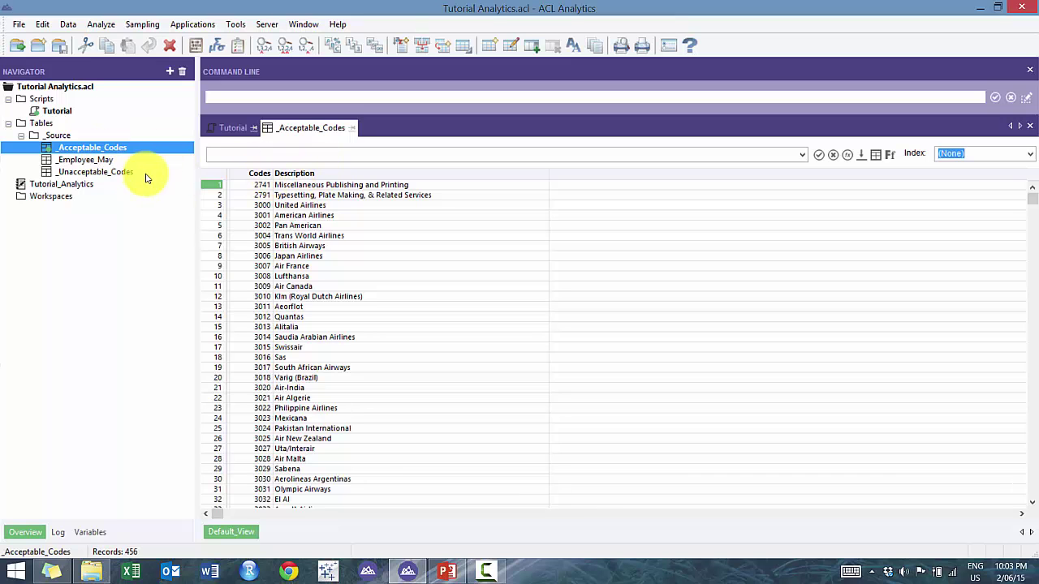
double_click(113, 172)
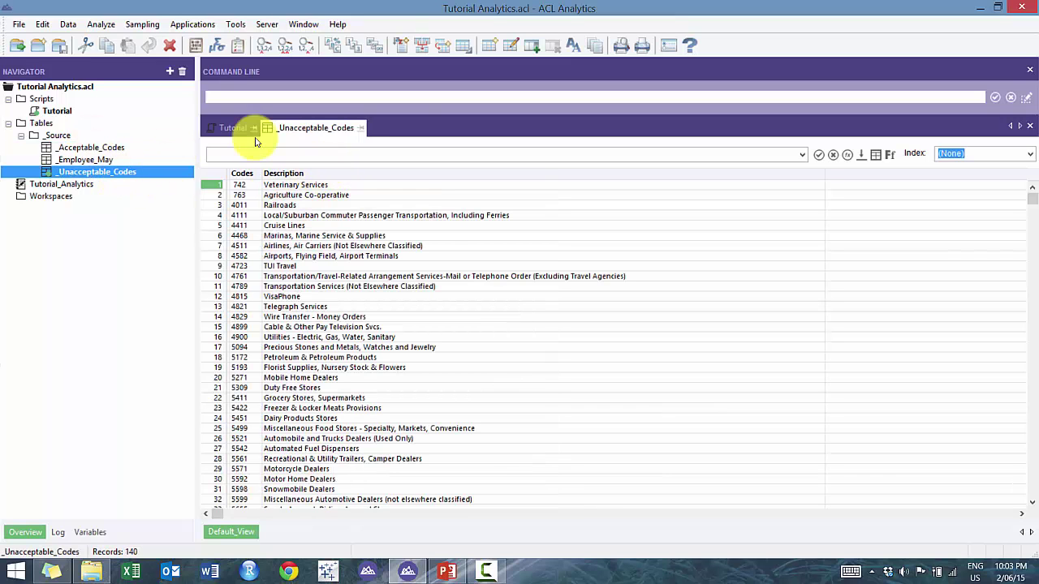
right_click(333, 173)
key(Escape)
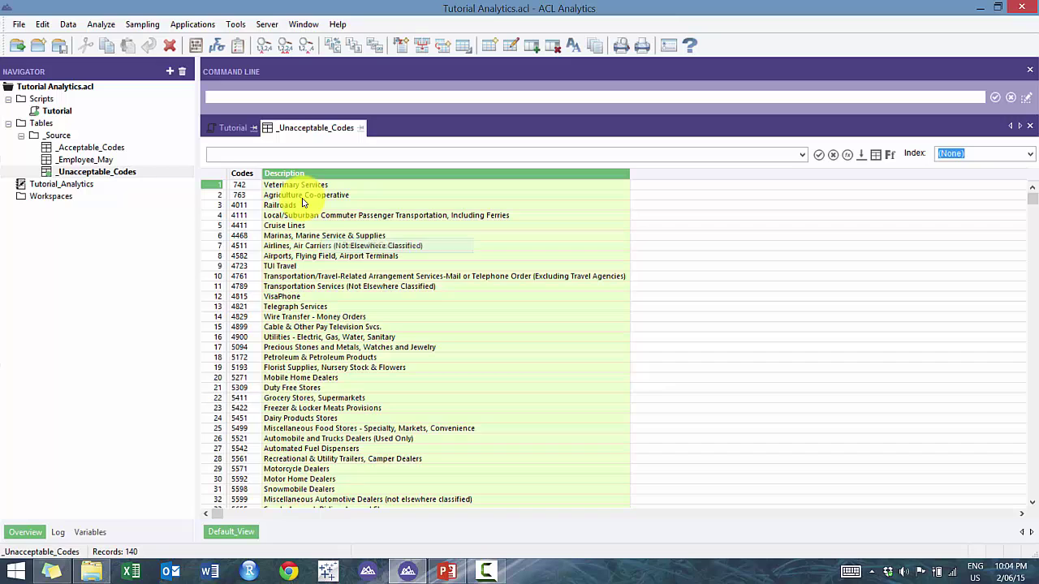
click(384, 276)
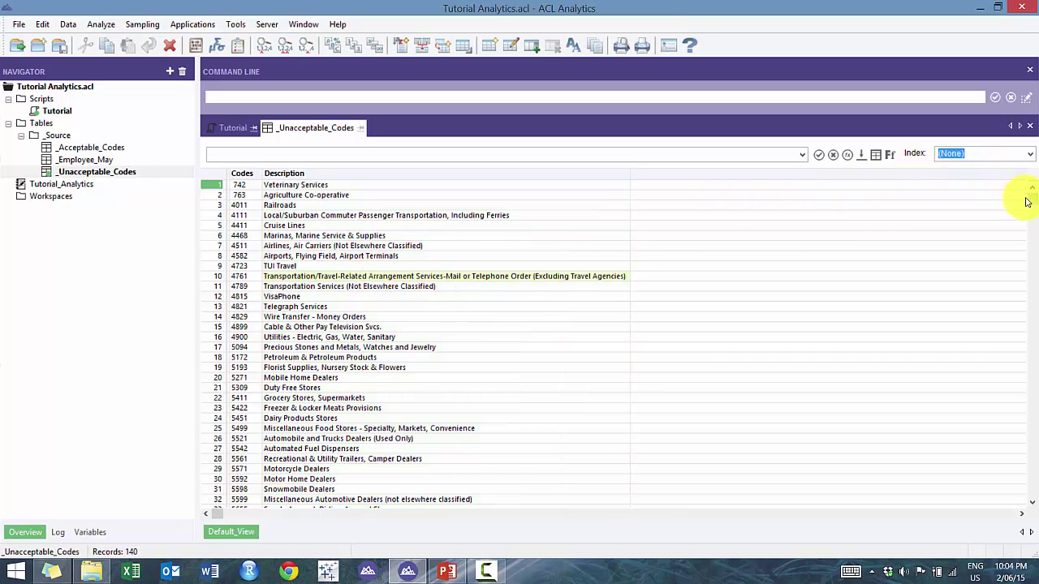
Return to the Tutorial script and add the command OPEN _UNACCEPTABLE_CODES below the MONTH definition.
mouse_move(1030, 209)
mouse_down()
mouse_move(1032, 333)
mouse_move(1023, 171)
mouse_move(1030, 395)
mouse_move(1009, 506)
mouse_move(1004, 213)
mouse_move(1013, 196)
mouse_up()
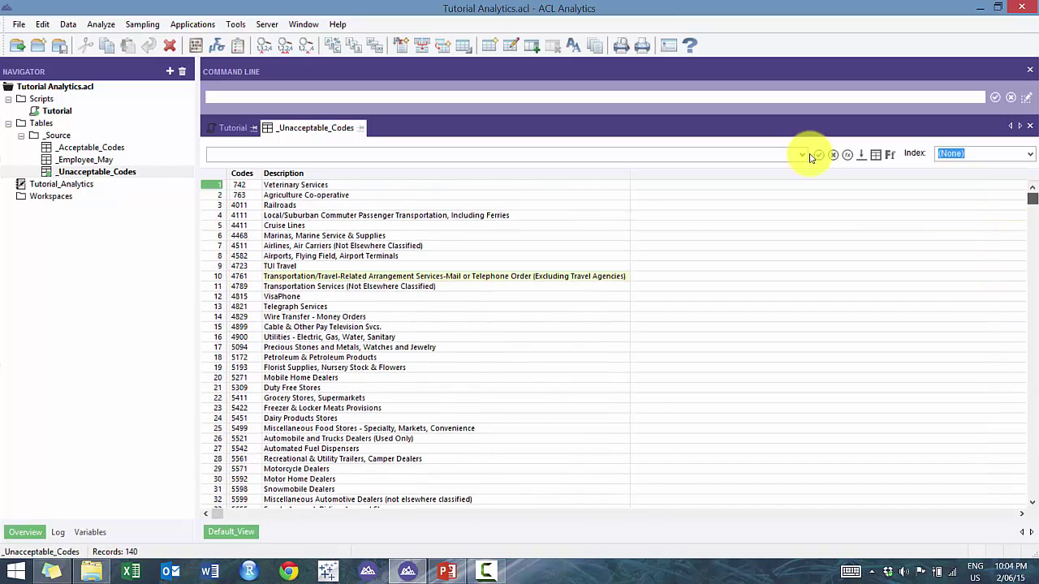
click(223, 130)
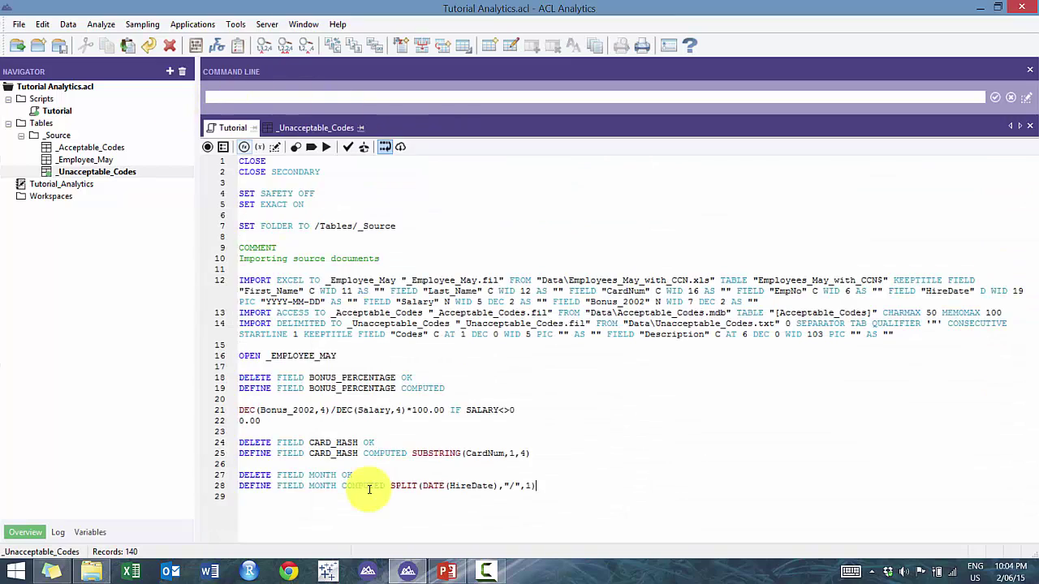
key(Return)
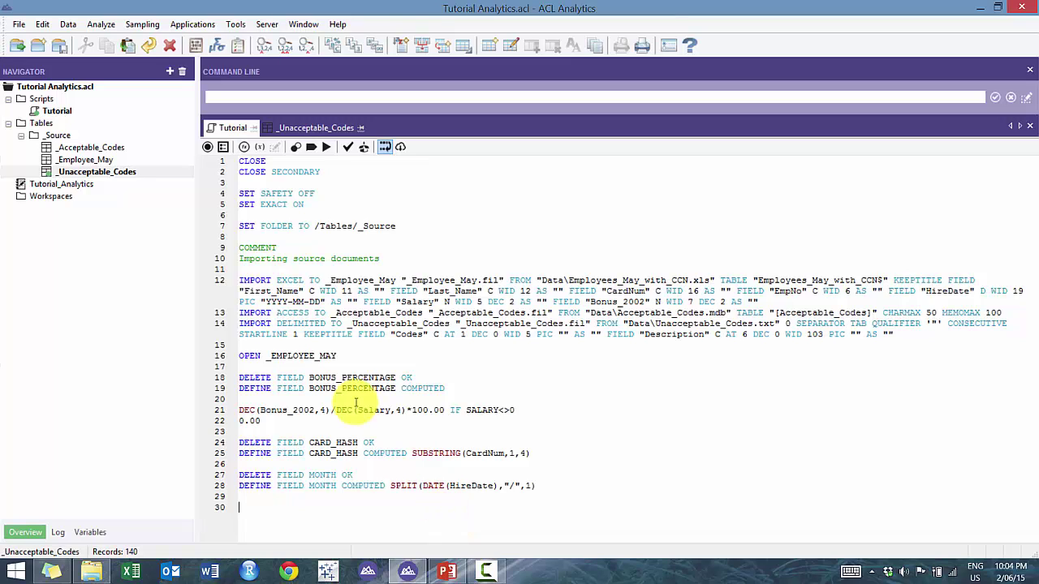
text(OPEN _UNACCEPTABLE)
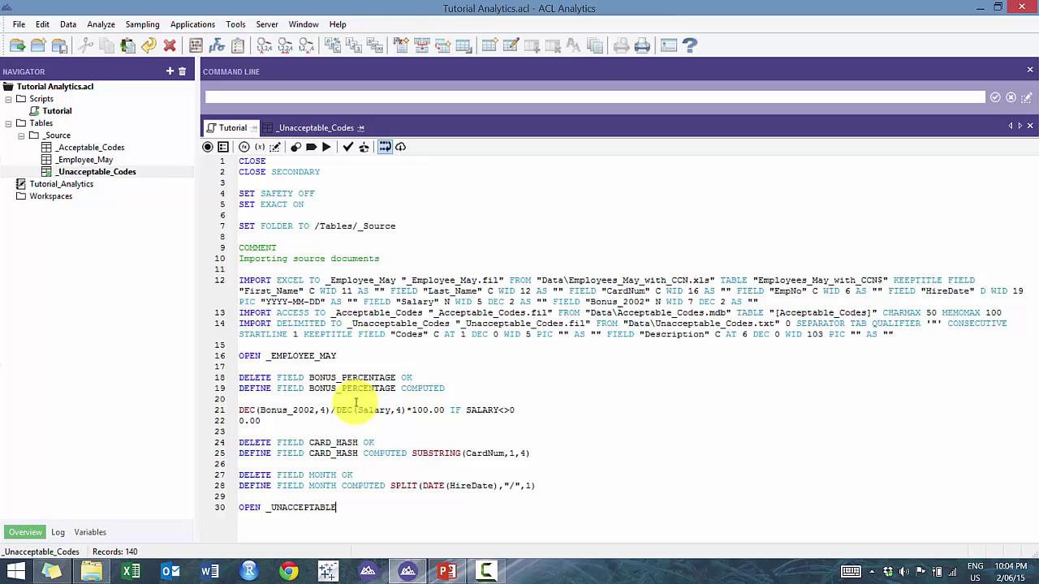
text(_CODES)
key(Return)
Add the line DELETE FIELD COMMA_COUNT OK below the OPEN _UNACCEPTABLE_CODES command.
key(Return)
text(D)
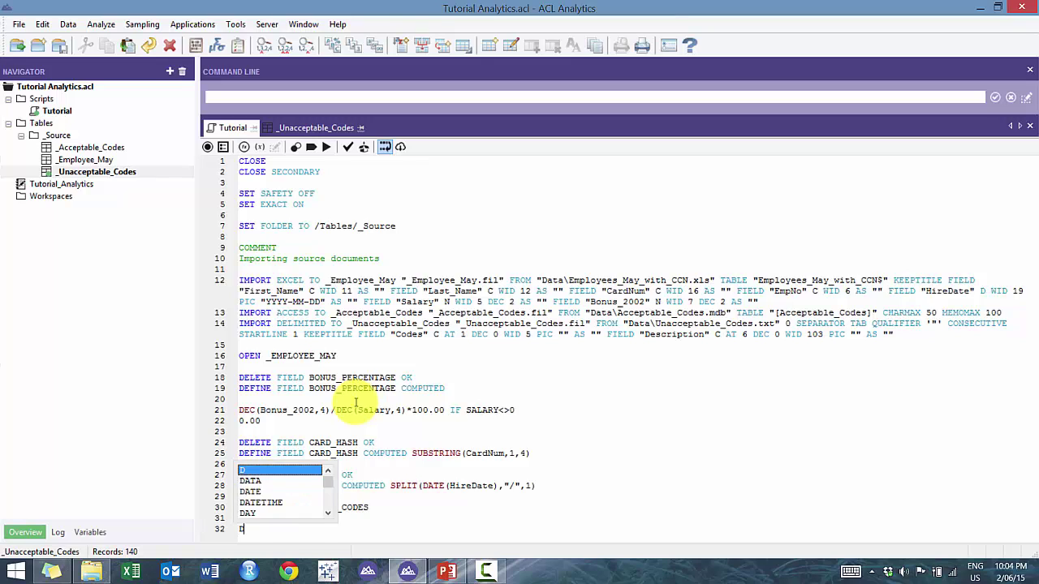
text(ELETE FIELD )
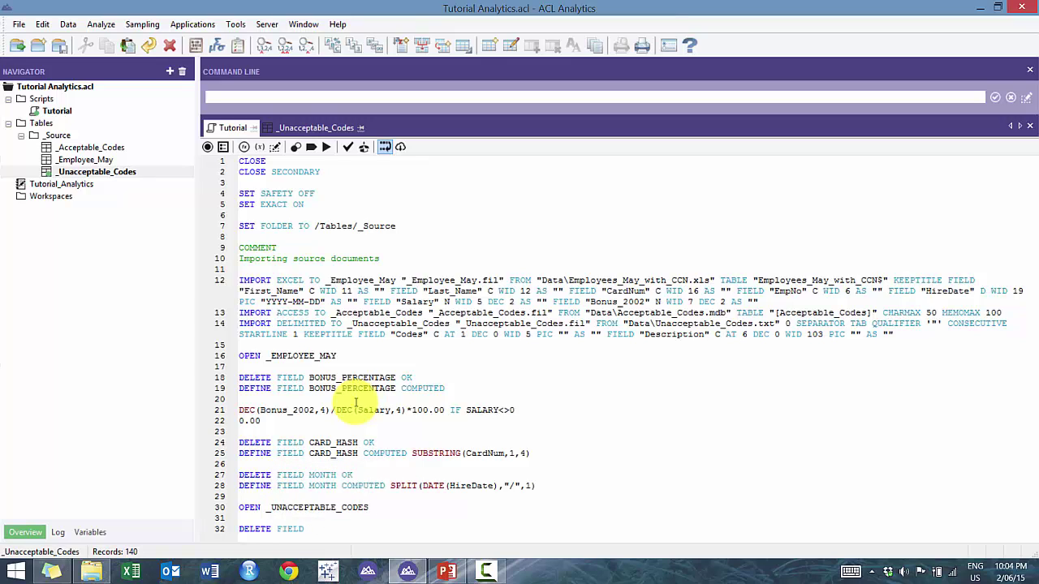
text(COMMAS_)
key(BackSpace)
key(BackSpace)
text(_COUNT OK)
key(Return)
Begin defining COMMA_COUNT as a computed field that uses the OCCURS function.
text(DEFI)
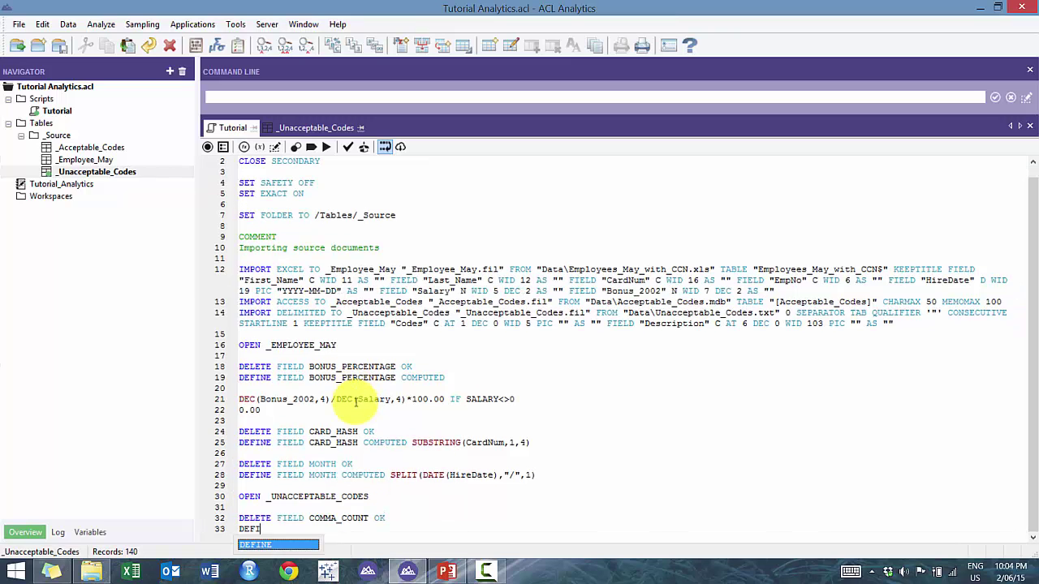
text(NE FIELD COM)
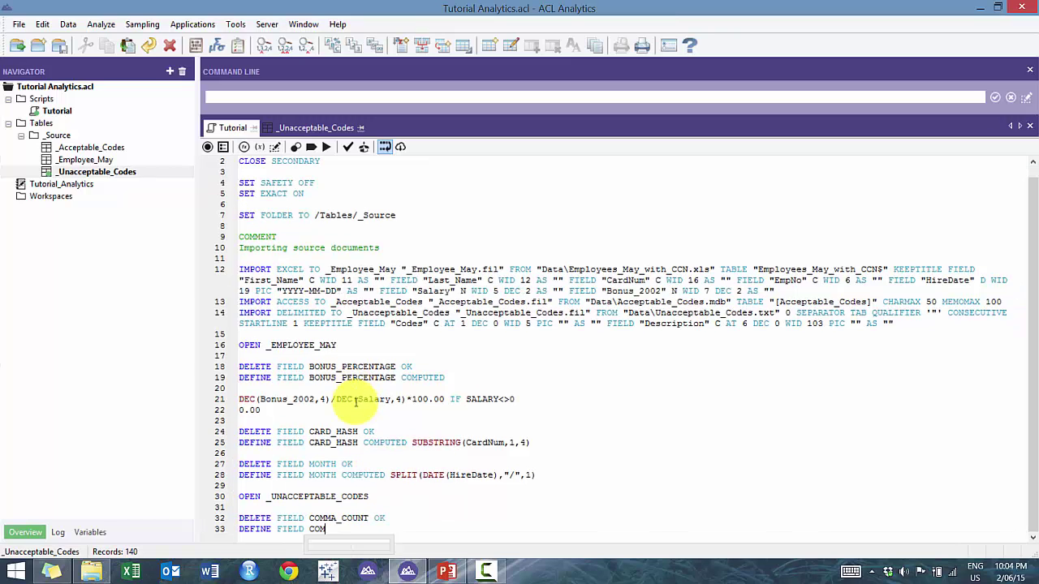
text(MAS_COUNT )
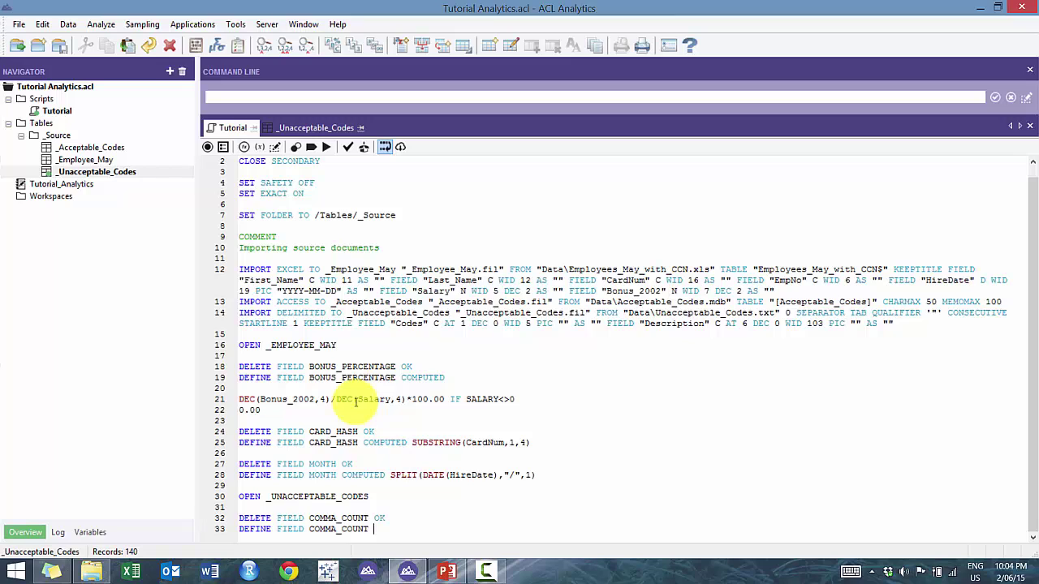
text(COMPUTED)
text(OCCURS()
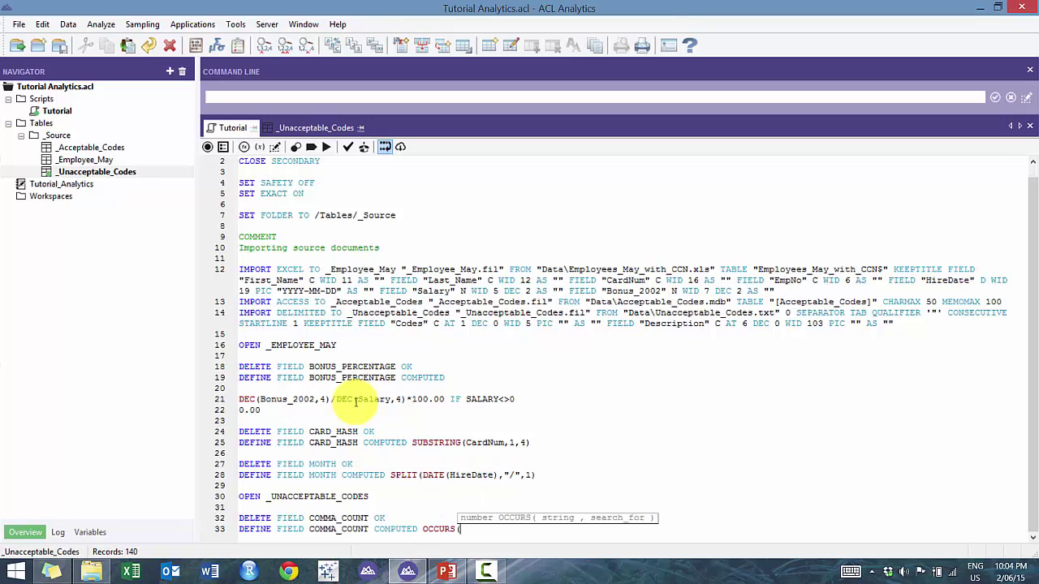
Complete OCCURS with the Description field and "," as its arguments, and run the script, saving the changes to _Unacceptable_Codes.
click(307, 128)
click(276, 172)
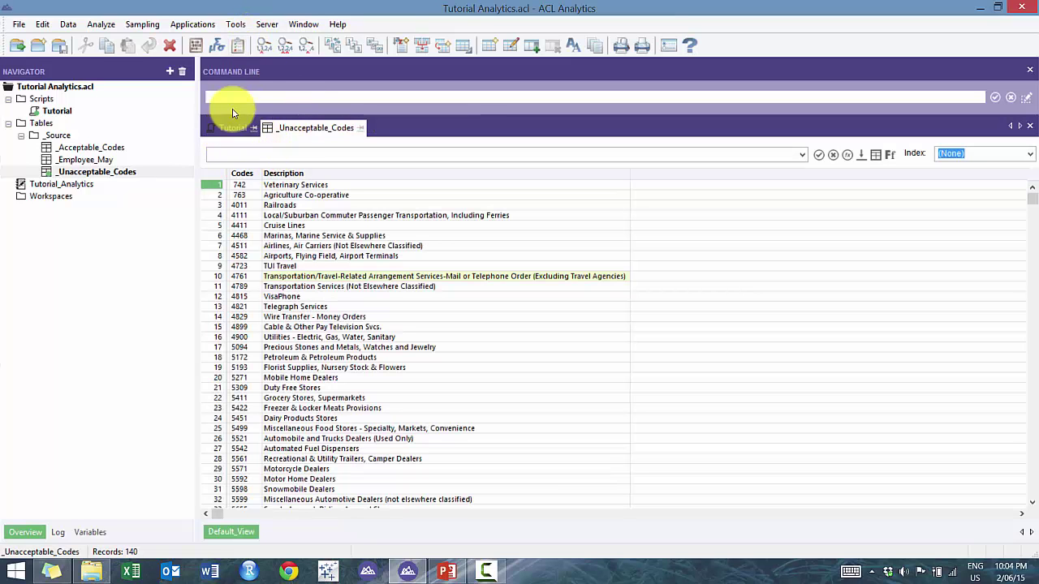
double_click(284, 173)
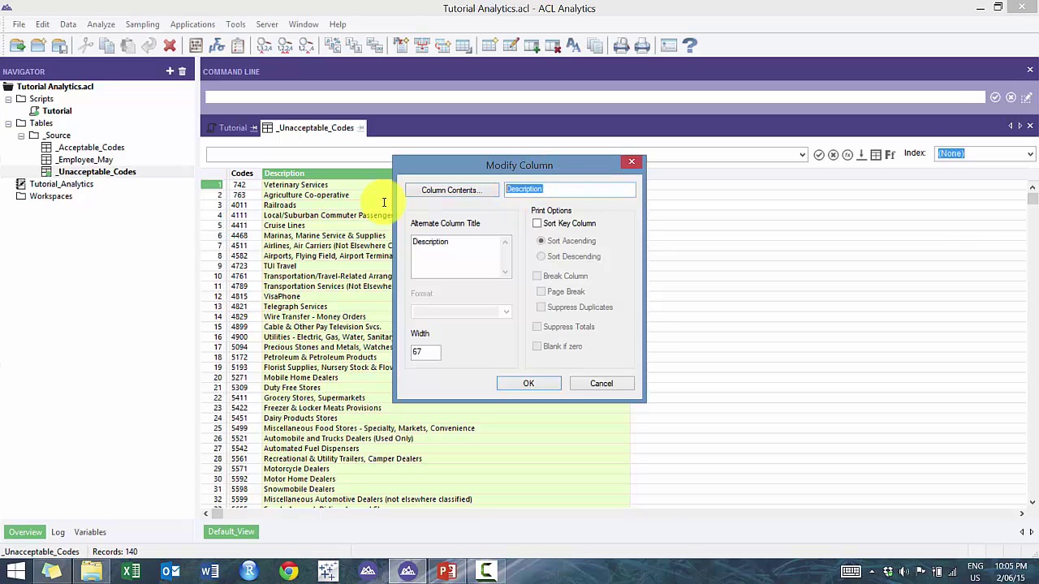
key(Escape)
click(218, 128)
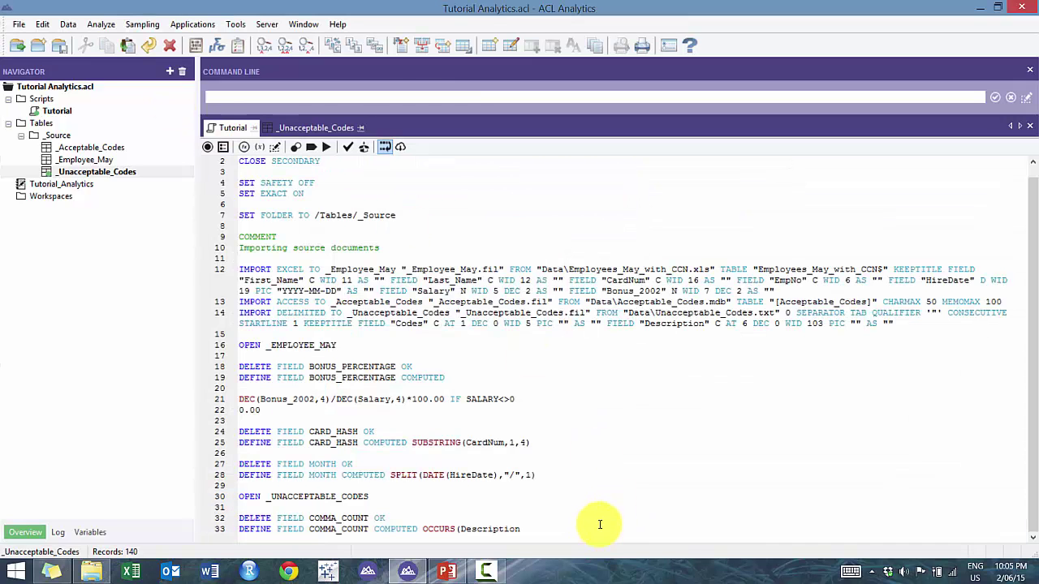
text(,",)
text())
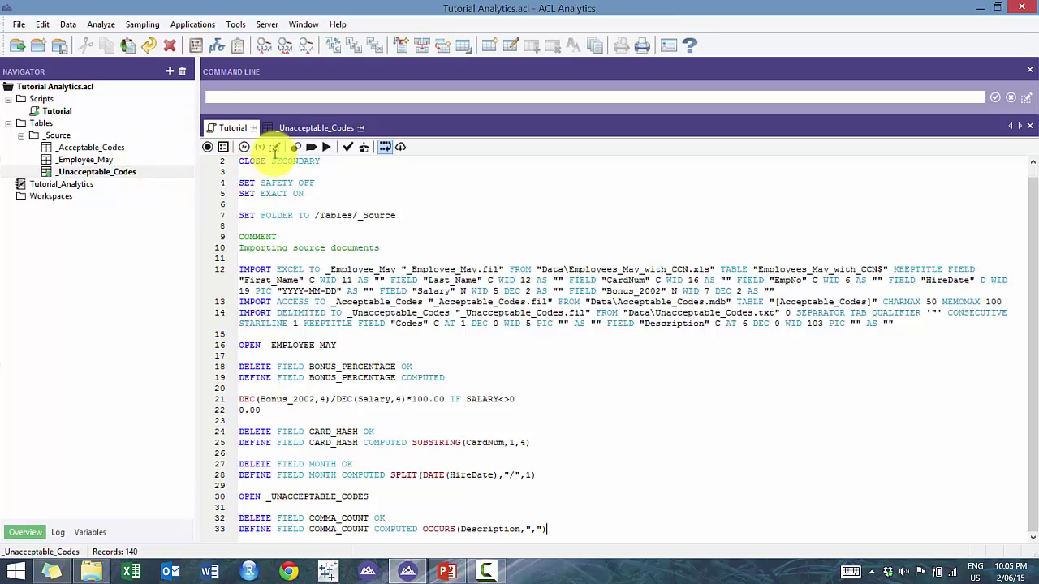
click(326, 150)
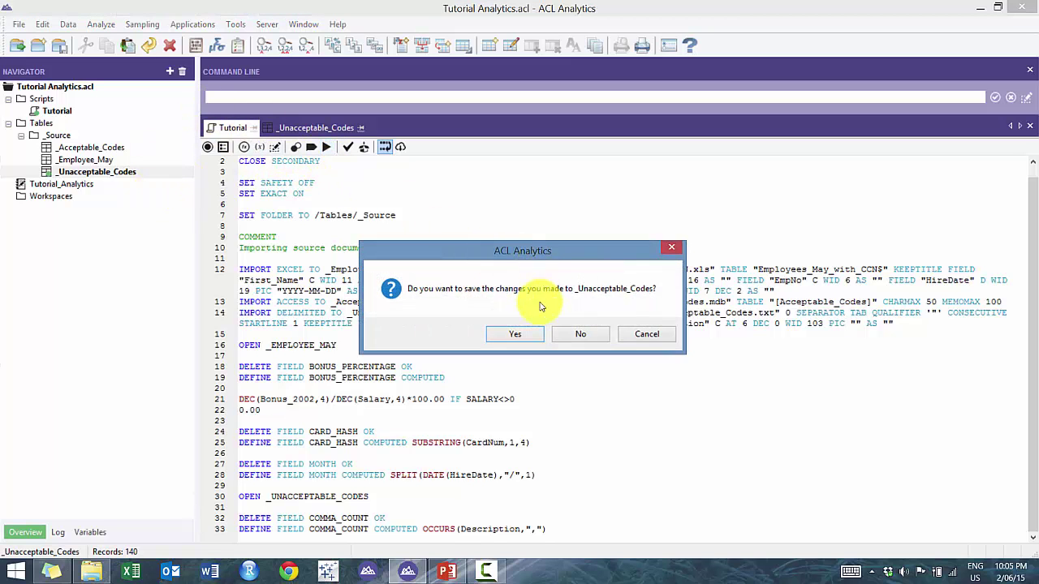
click(512, 336)
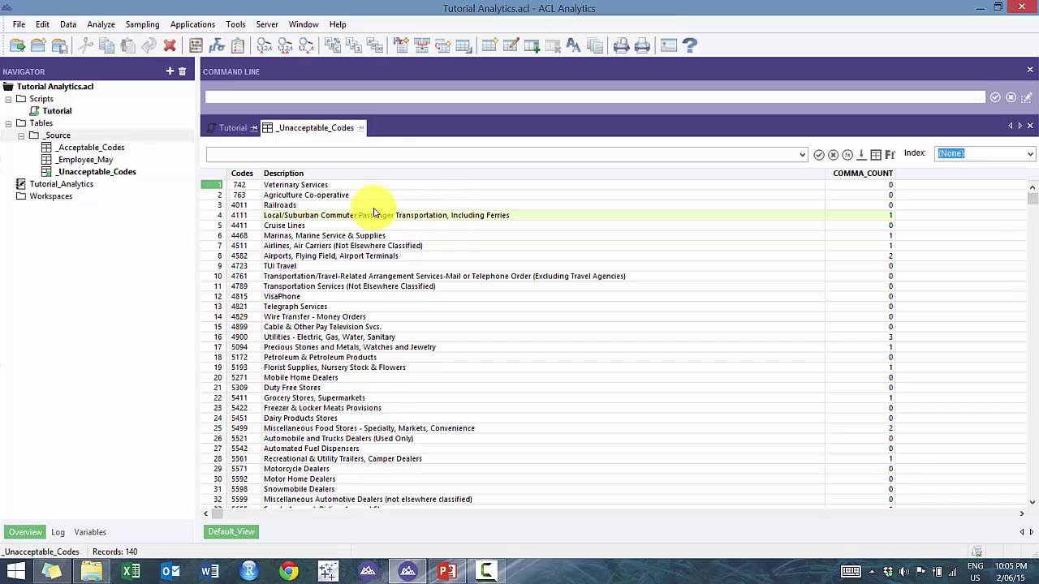
Add blank lines at the end of the Tutorial script and sort the _Unacceptable_Codes table by COMMA_COUNT in descending order.
click(229, 135)
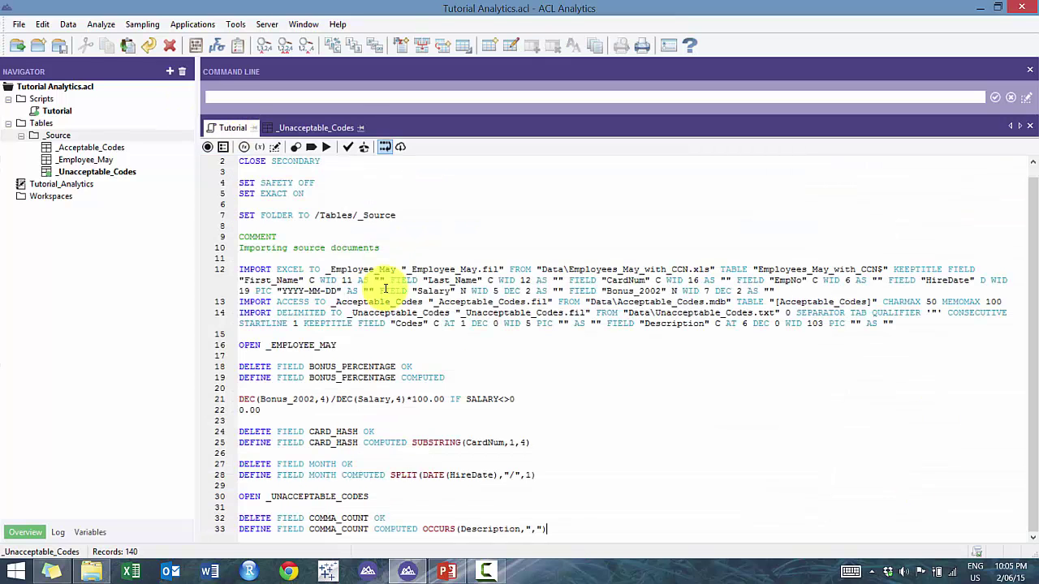
click(568, 528)
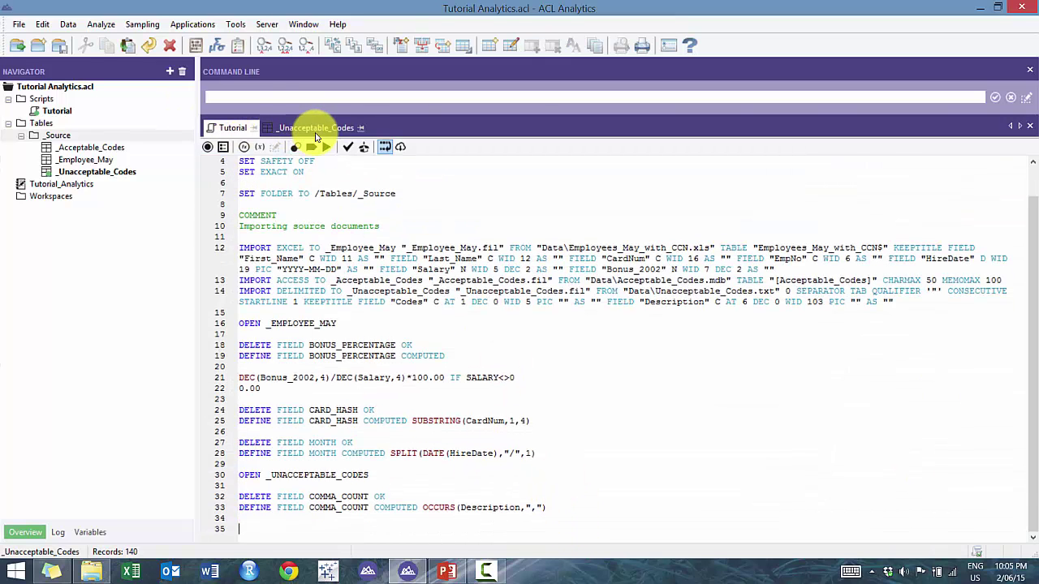
click(311, 147)
right_click(885, 174)
click(933, 294)
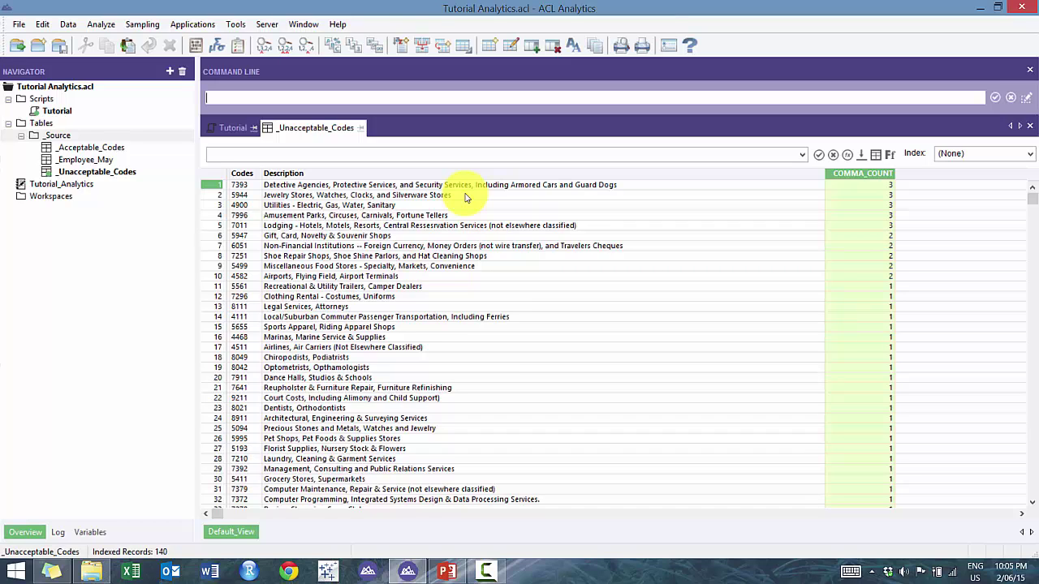
Add the line DELETE FIELD DESCRIPTION_MODIFIED OK at the end of the Tutorial script.
click(230, 127)
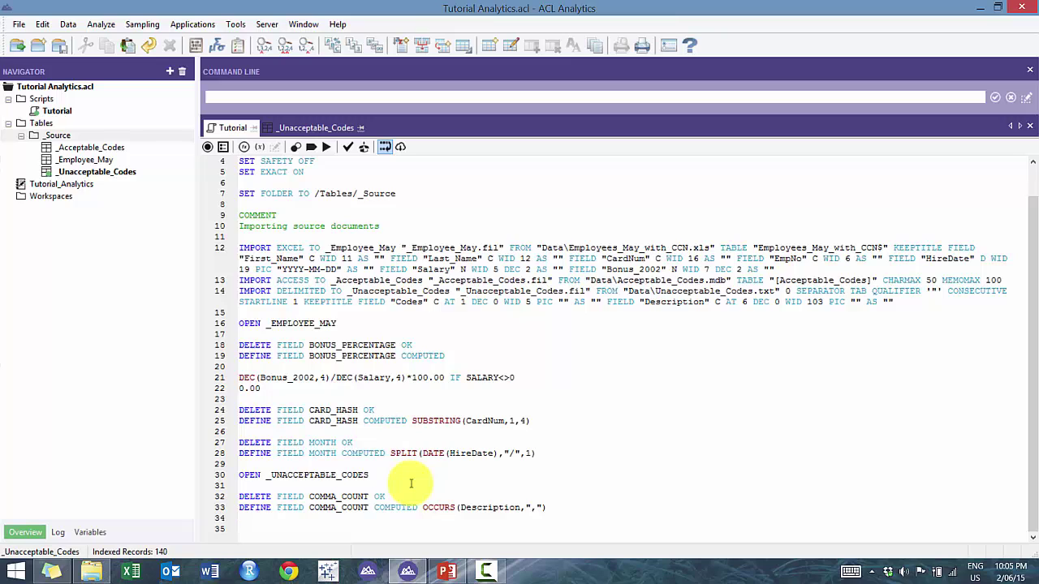
text(DELET)
key(BackSpace)
key(BackSpace)
key(BackSpace)
key(BackSpace)
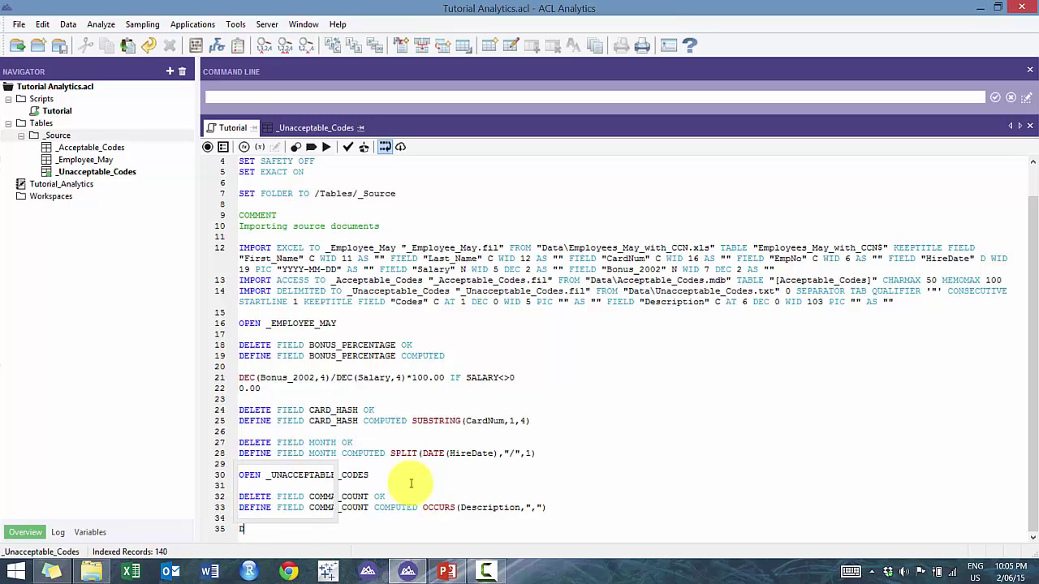
text(ELETE FIELD )
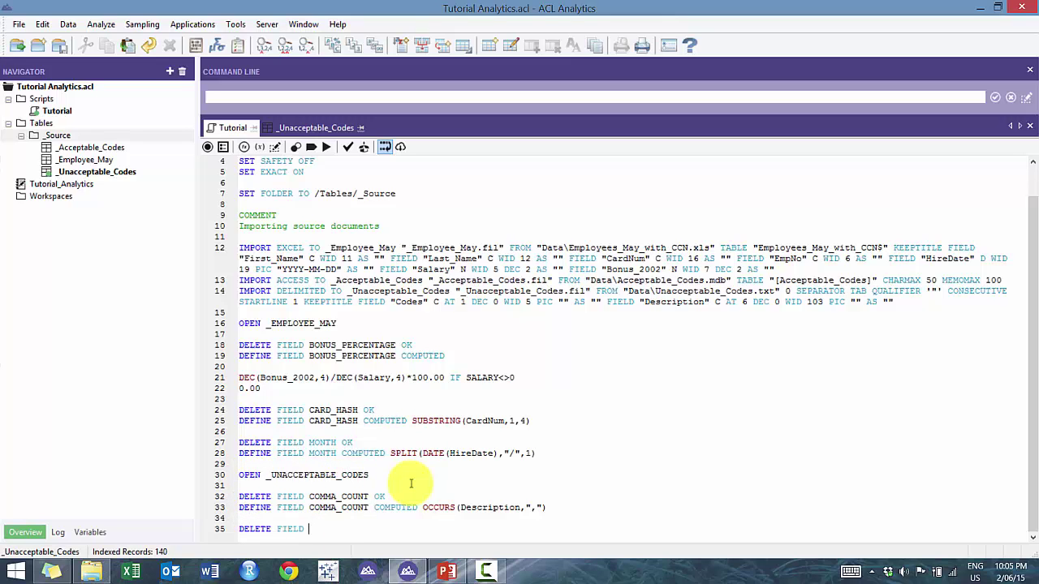
text(DESCRIPTION )
text(MODIFIED)
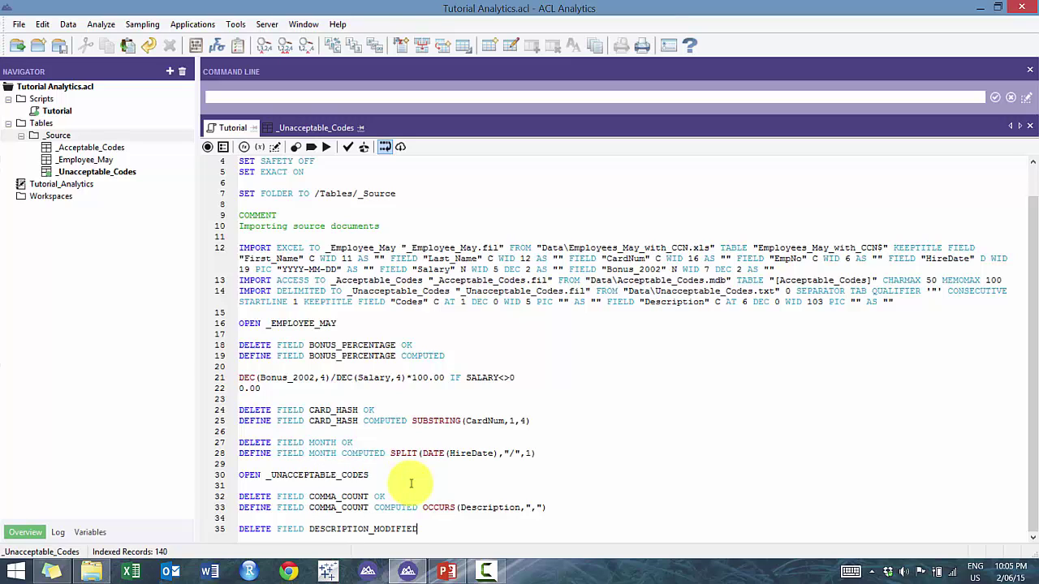
text( OK)
key(Return)
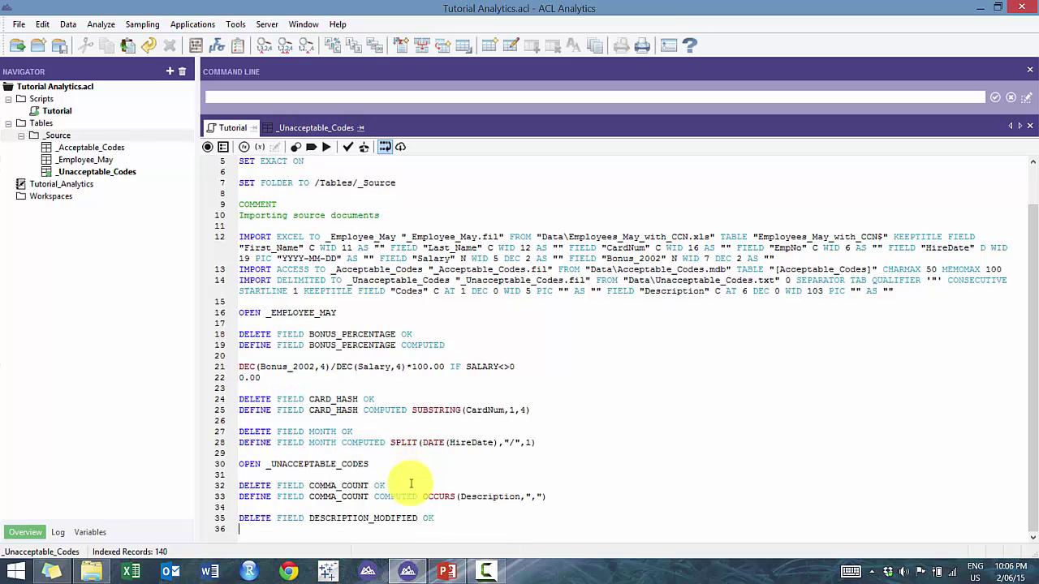
Define DESCRIPTION_MODIFIED as computed EXCLUDE(DESCRIPTION,",") and run the script, saving the changes to _Unacceptable_Codes.
text(DEFINE FIELD DESCRIPTION)
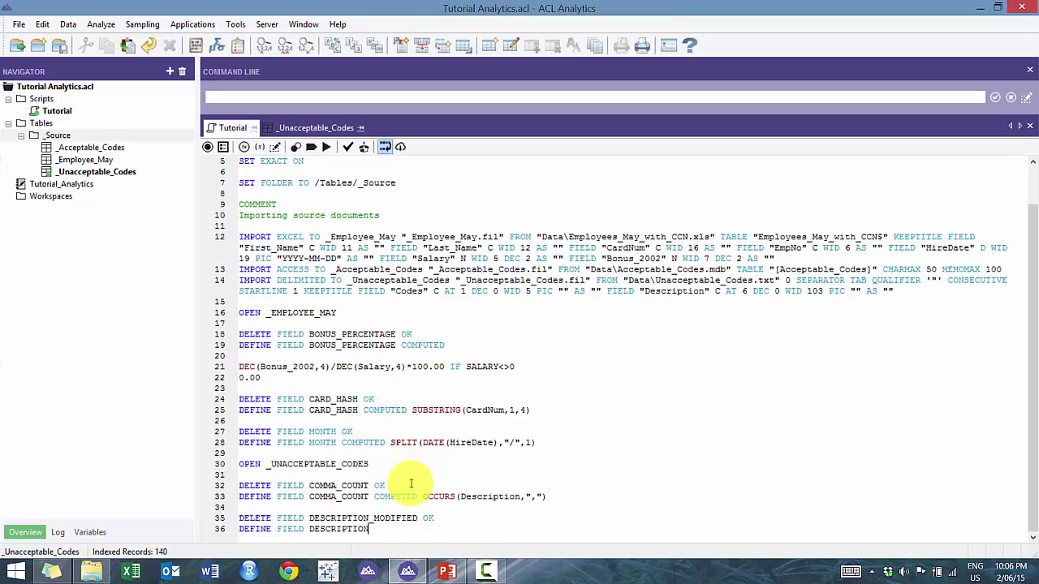
text(_MODIFIED COMPUTED EXCLU)
text((DESCRIPTION,",)
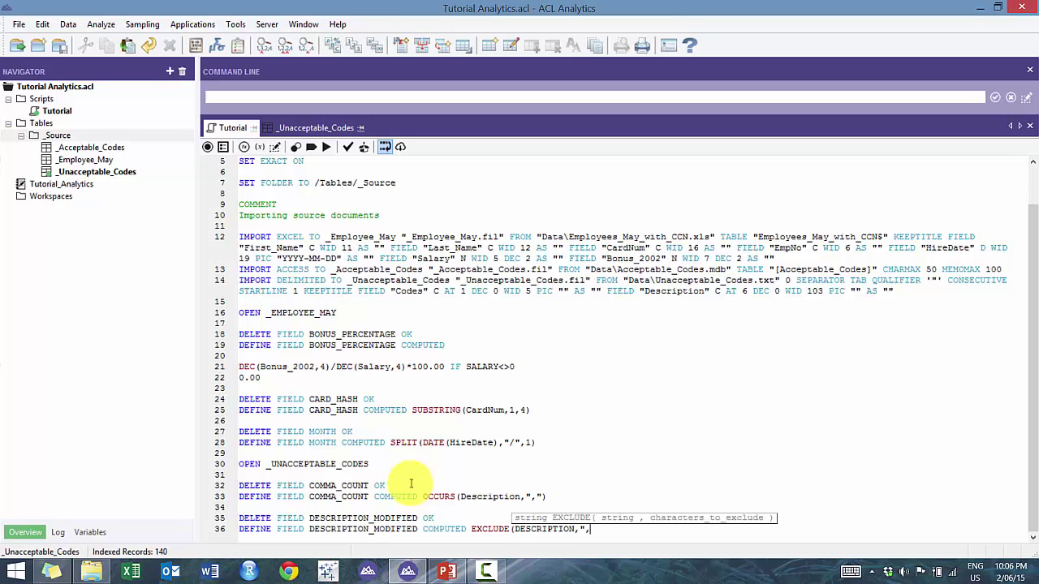
text())
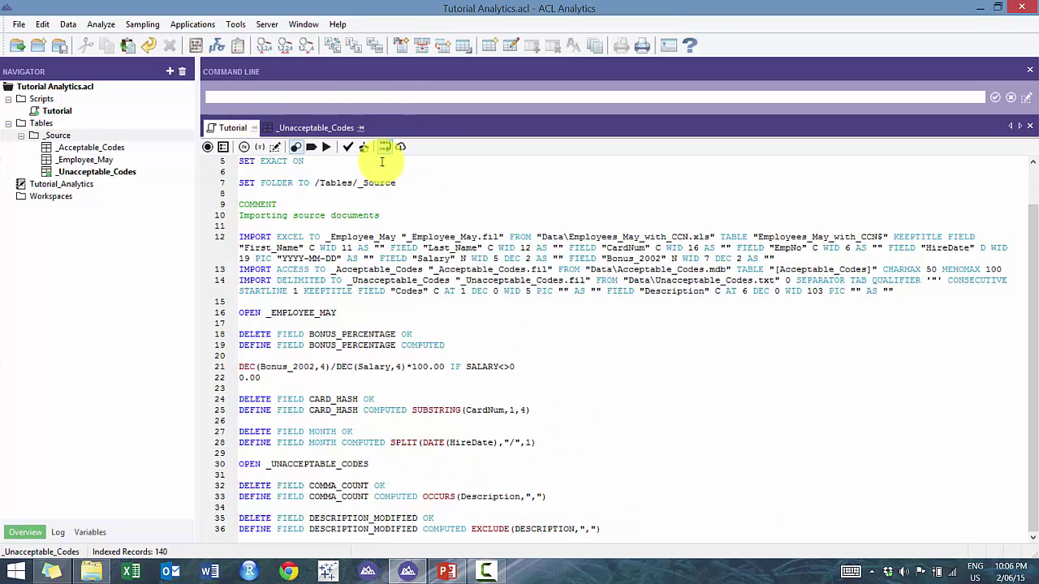
click(326, 147)
click(531, 341)
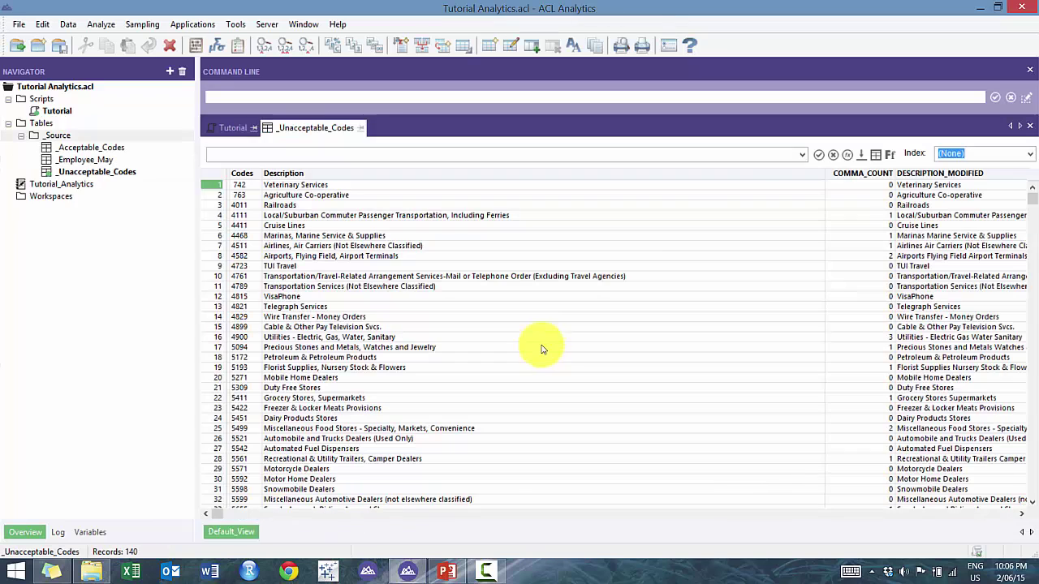
Resize all columns of the _Unacceptable_Codes view and select the DESCRIPTION_MODIFIED column.
right_click(760, 173)
click(783, 247)
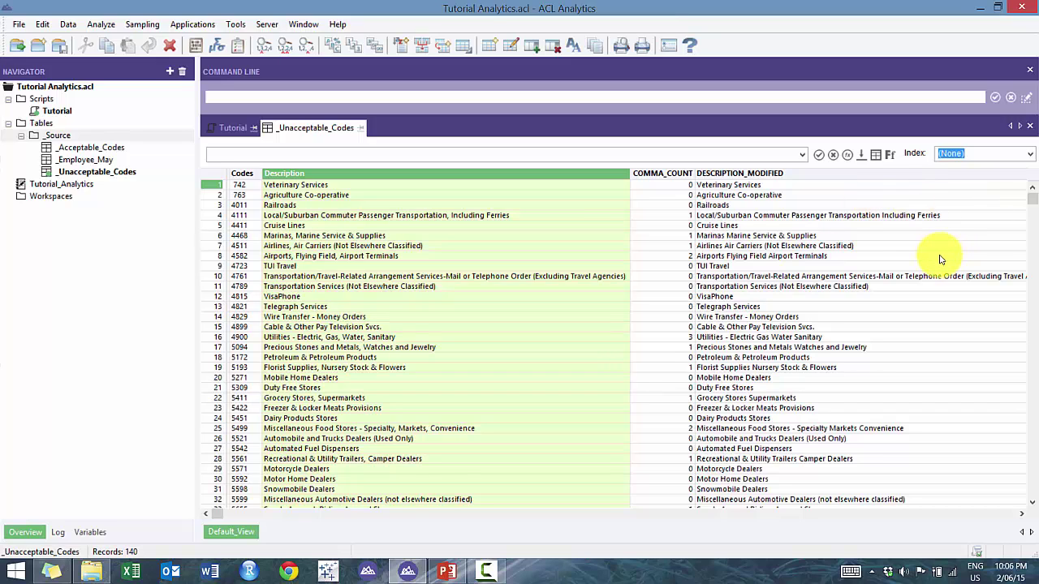
click(755, 174)
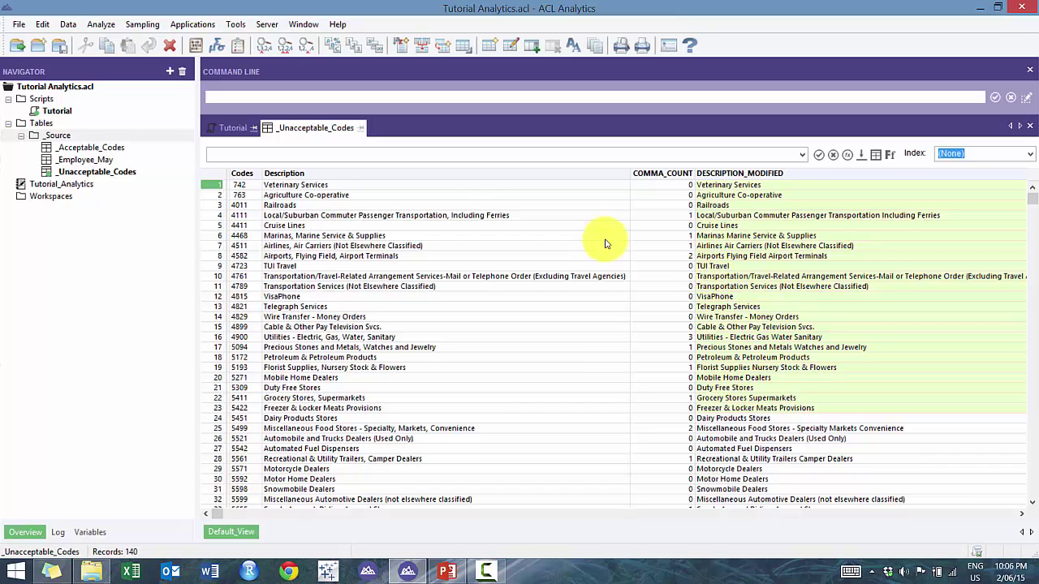
Wrap the EXCLUDE expression of DESCRIPTION_MODIFIED in UPPER and run the script, saving the changes to _Unacceptable_Codes.
click(233, 127)
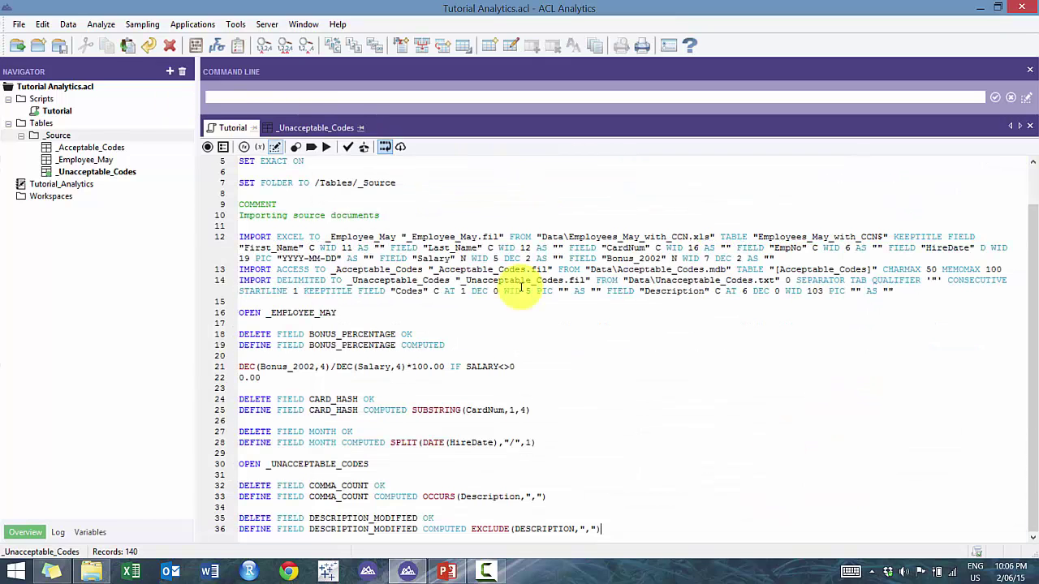
click(470, 529)
text(UPPER()
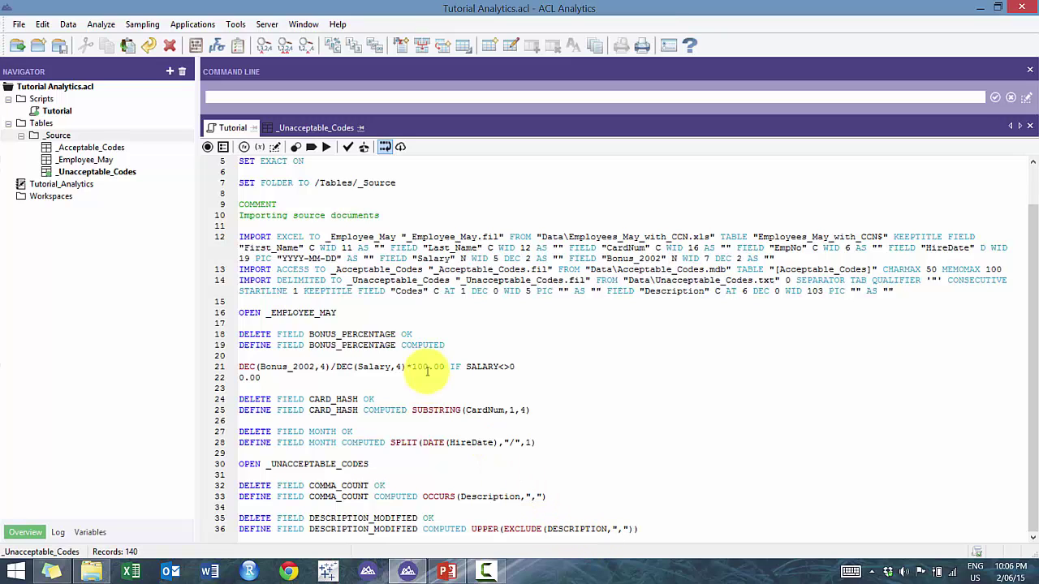
click(326, 147)
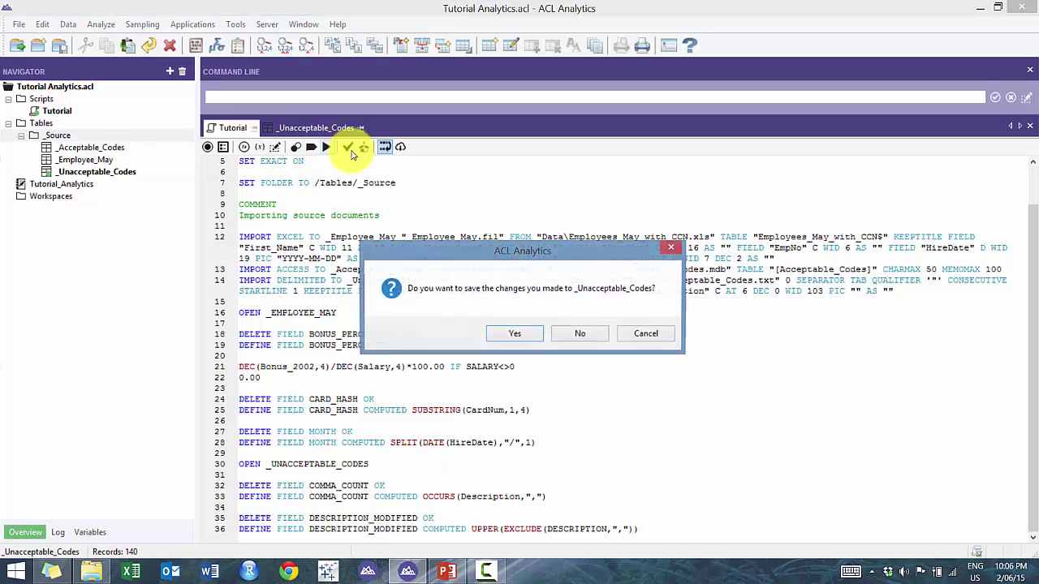
click(515, 334)
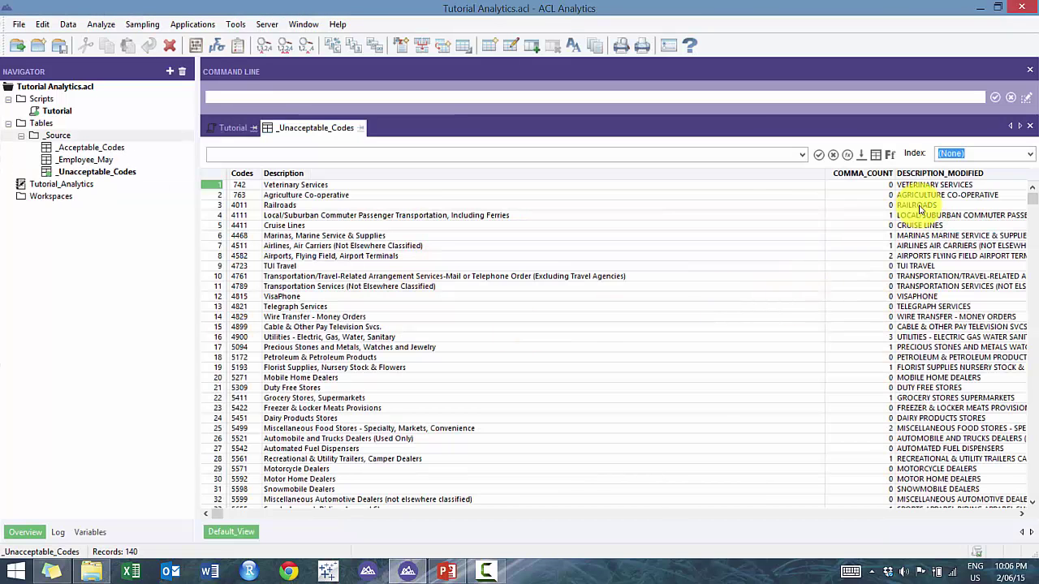
Resize all columns of the _Unacceptable_Codes view and check the uppercase DESCRIPTION_MODIFIED value of code 4111.
right_click(942, 173)
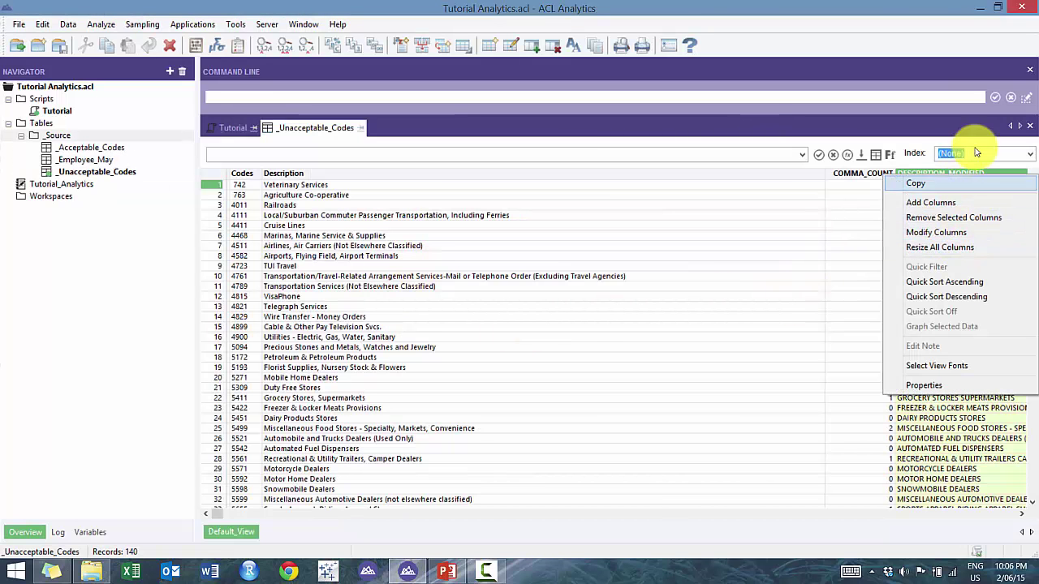
click(950, 248)
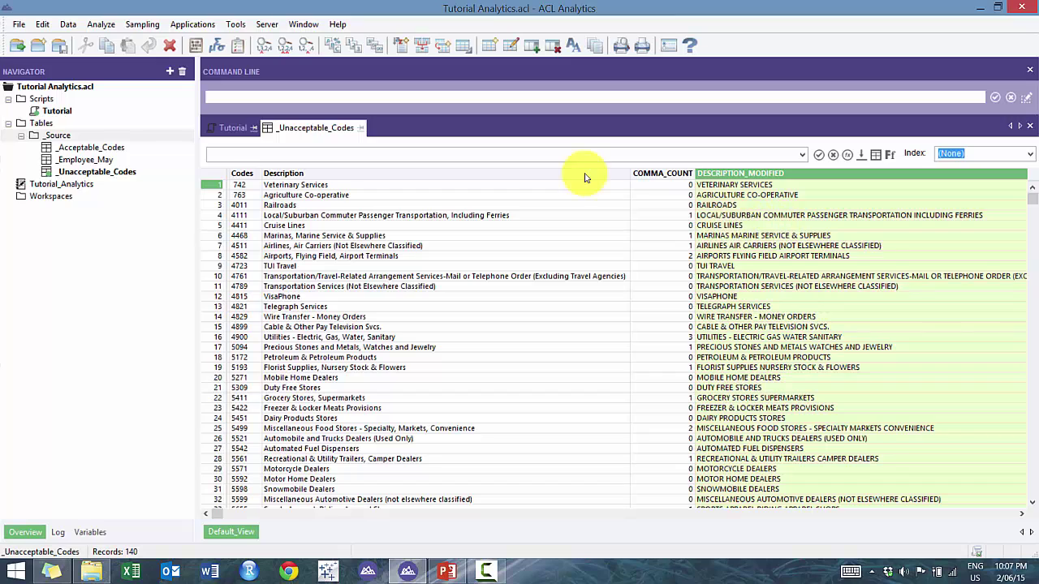
click(721, 216)
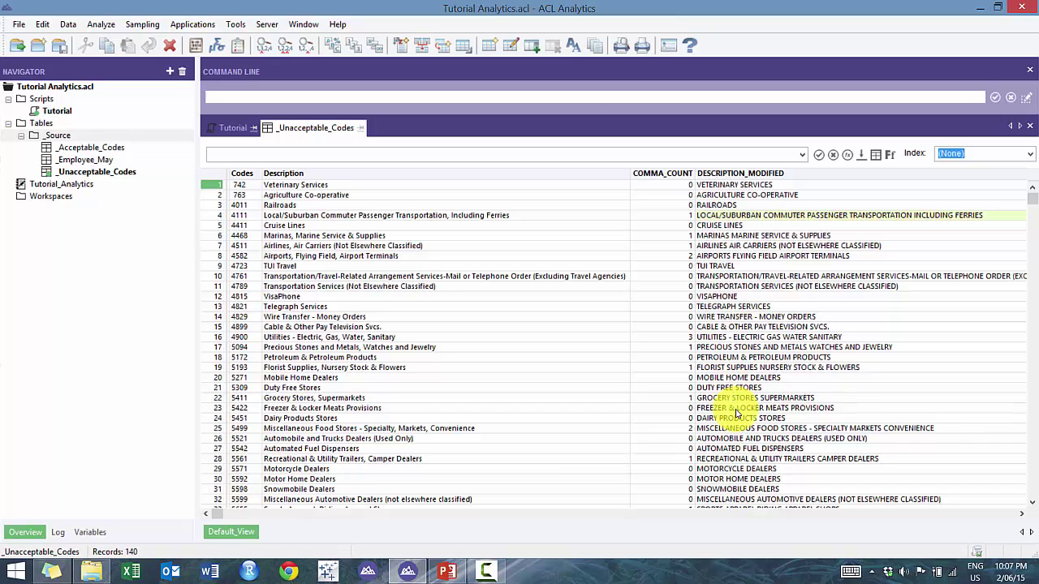
Wrap the DESCRIPTION_MODIFIED expression in INCLUDE with the characters "ABCDE" and run the script, saving the changes to _Unacceptable_Codes.
click(234, 129)
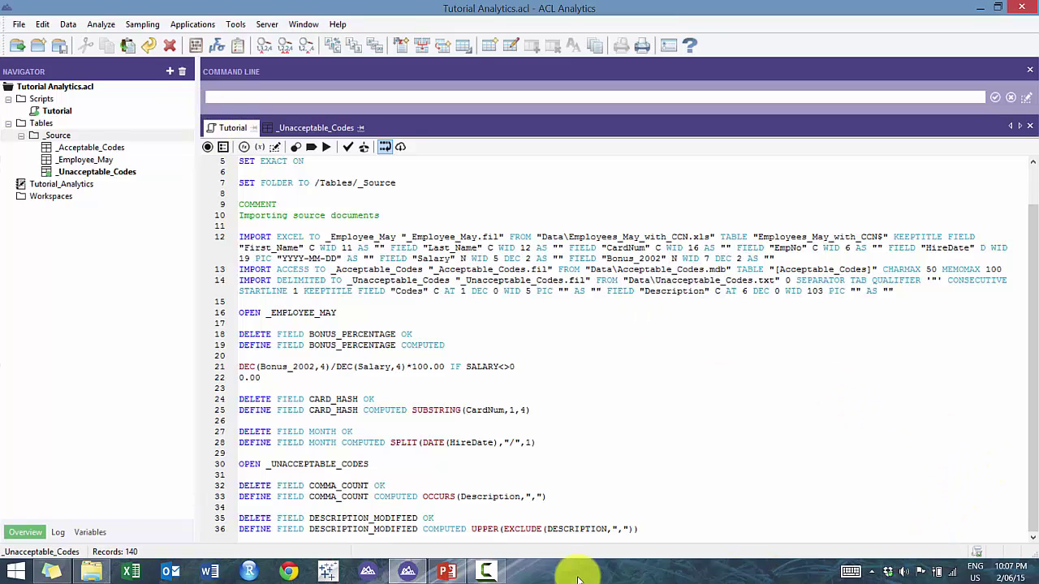
click(471, 529)
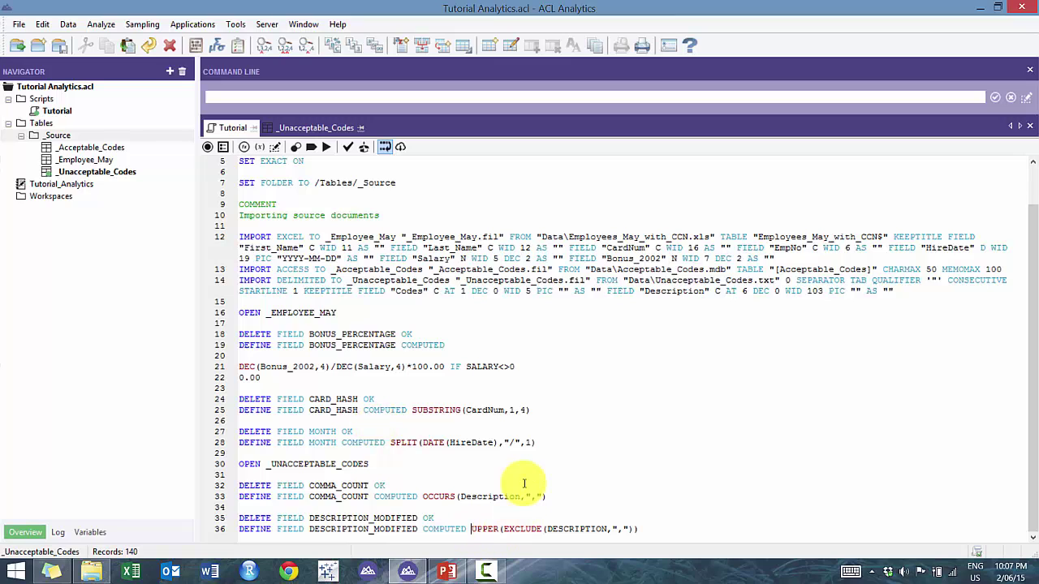
text(INCLUDE()
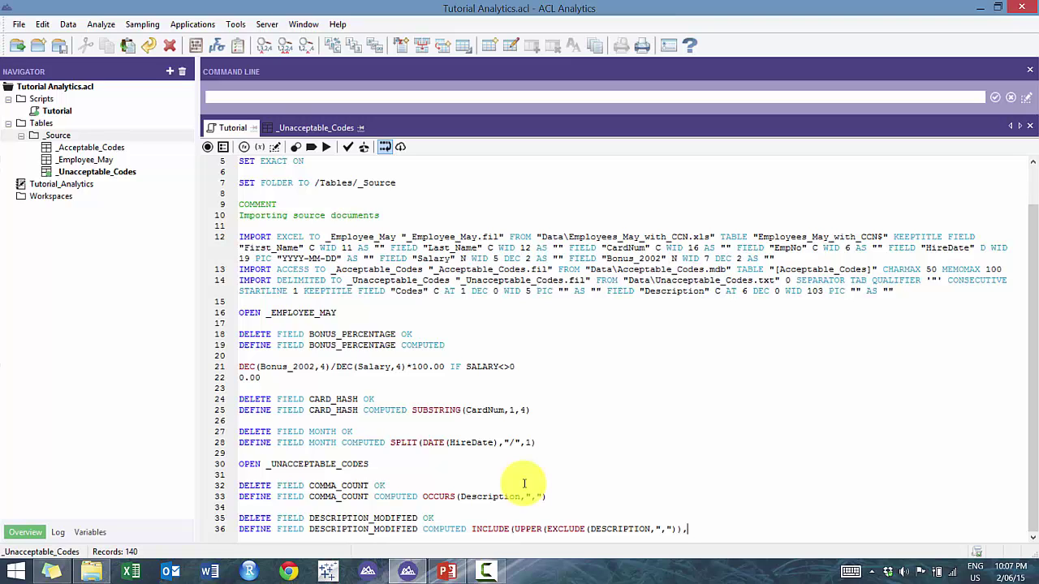
text(ABCDE")
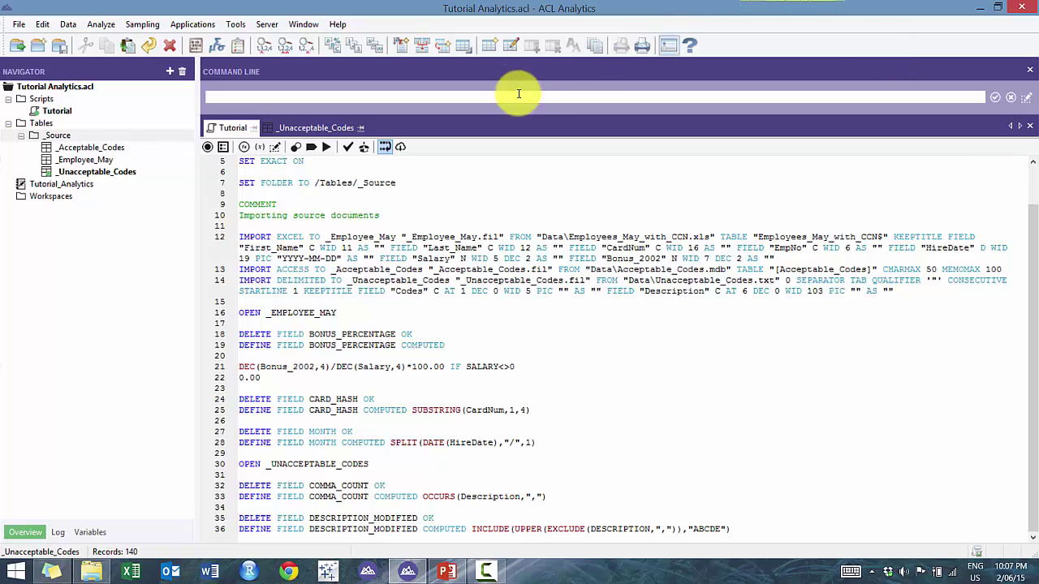
click(326, 148)
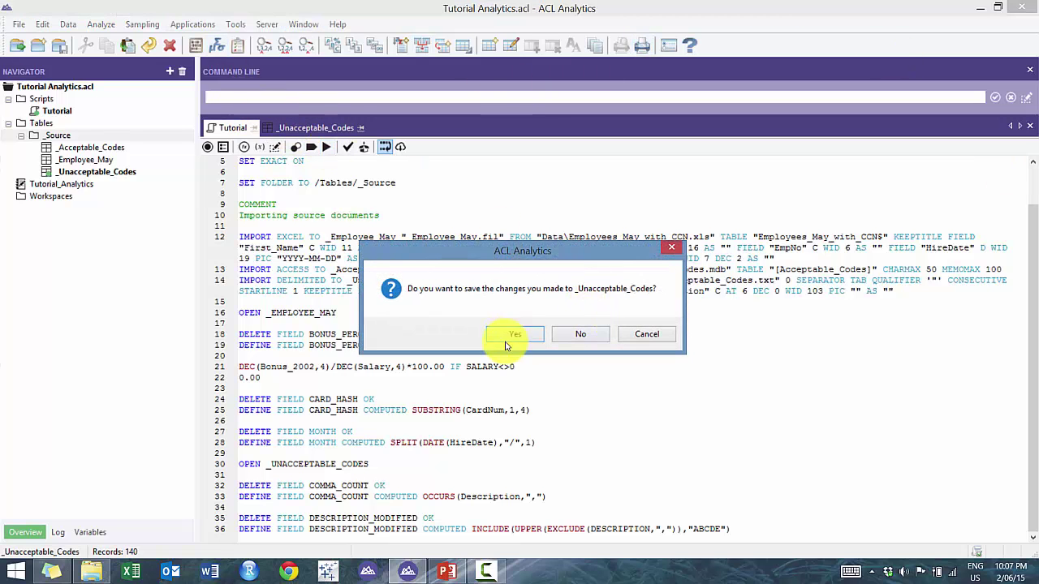
click(502, 336)
Resize all columns of the _Unacceptable_Codes view and compare Description with DESCRIPTION_MODIFIED for code 4761.
click(917, 174)
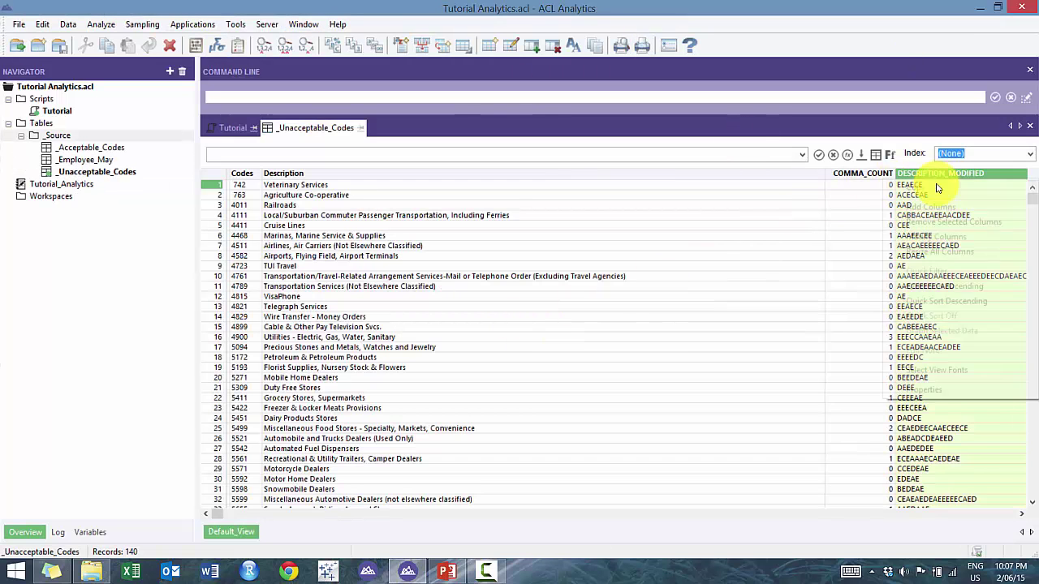
right_click(918, 174)
click(934, 251)
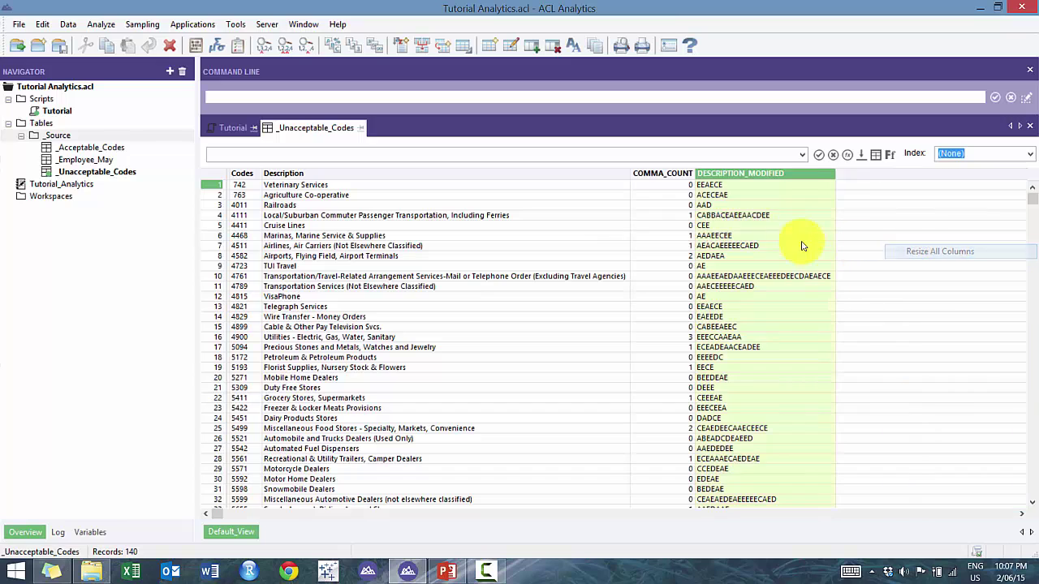
click(740, 191)
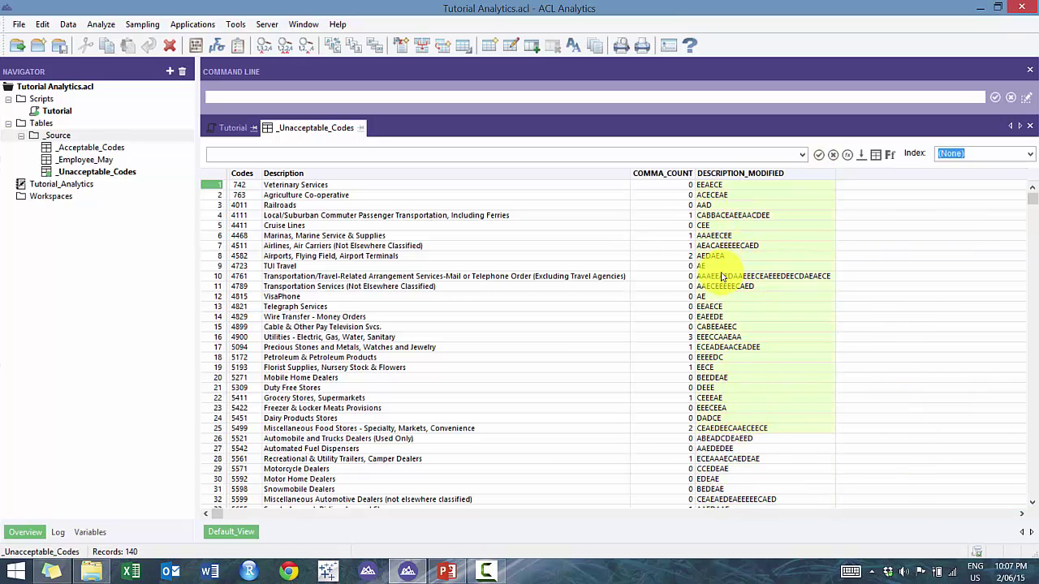
click(595, 280)
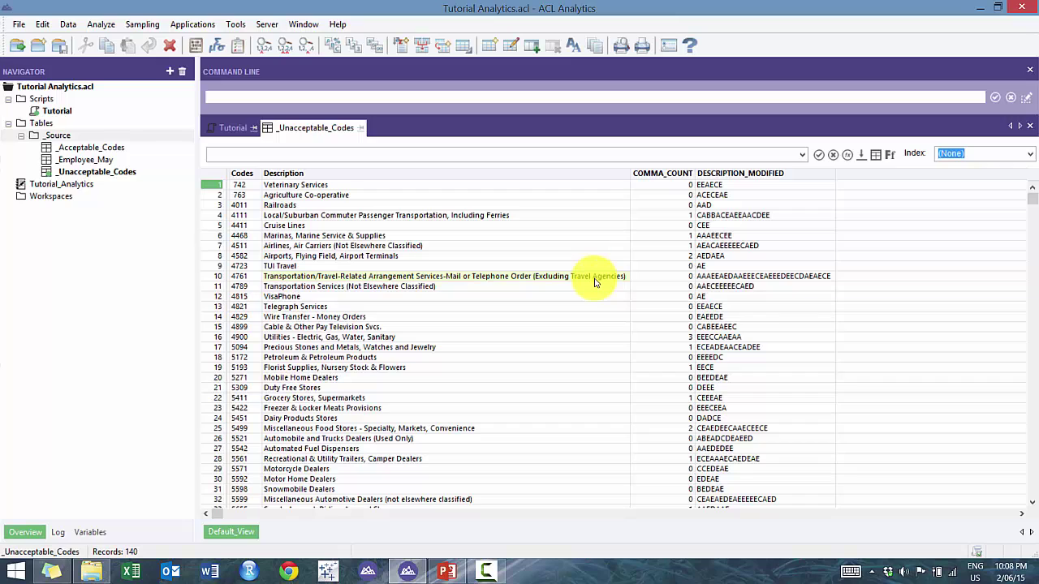
click(775, 277)
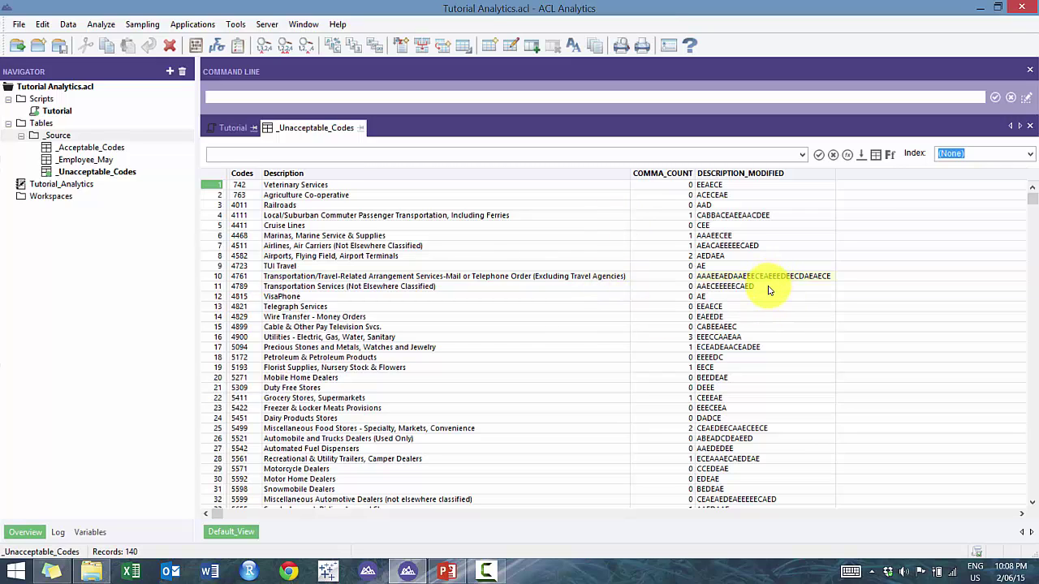
Add the line DELETE FIELD DESCRIPTION_LENGTH OK at the end of the Tutorial script, after a blank line.
click(235, 128)
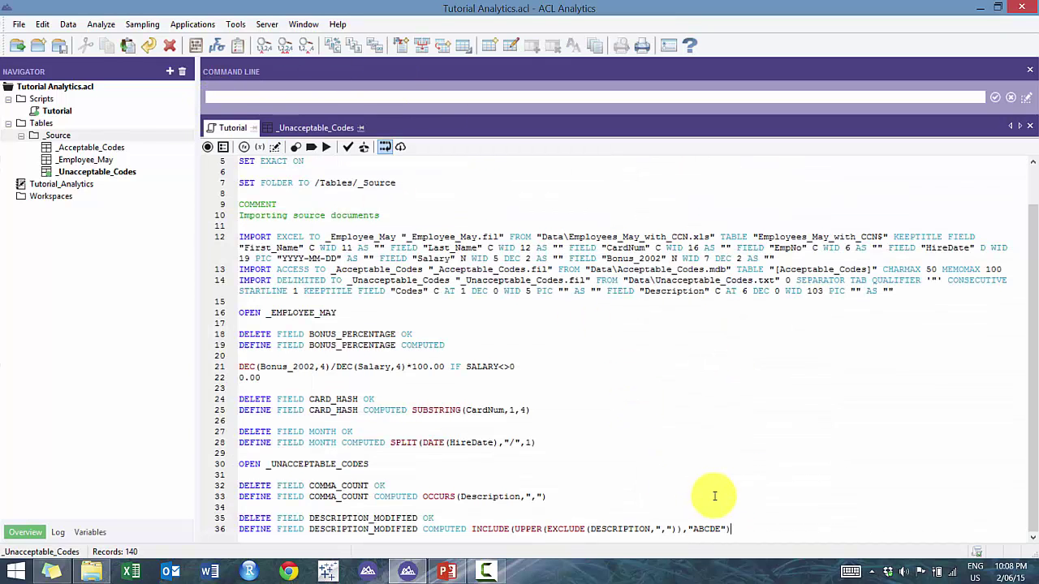
key(Return)
key(Return)
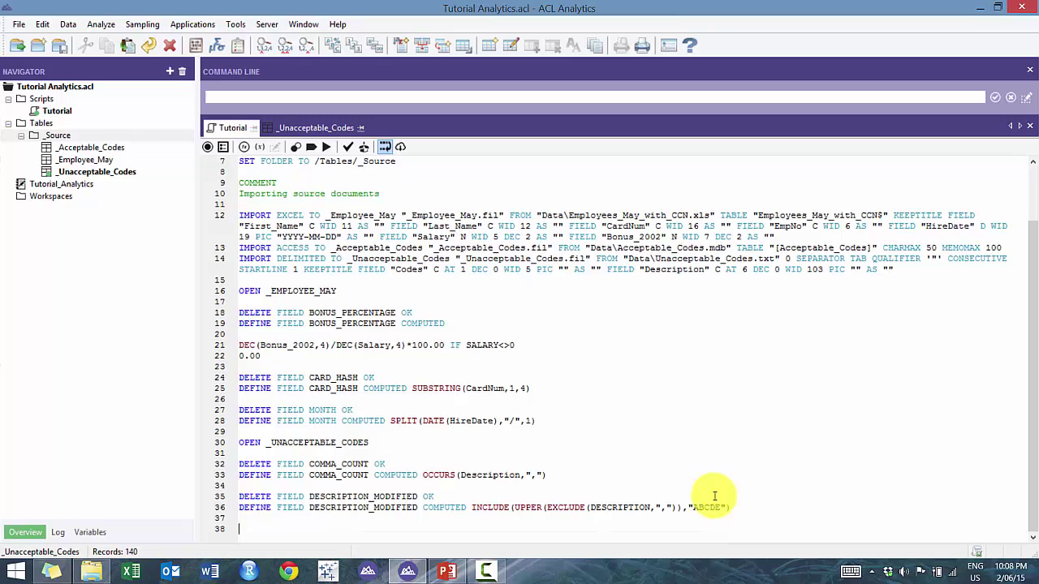
text(DELETE FI)
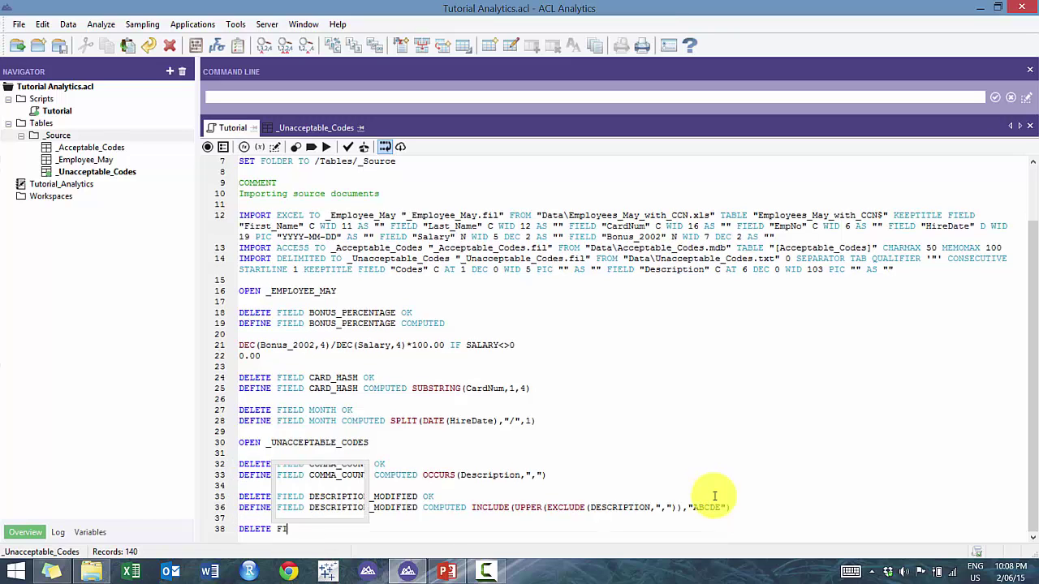
text(ELD DES)
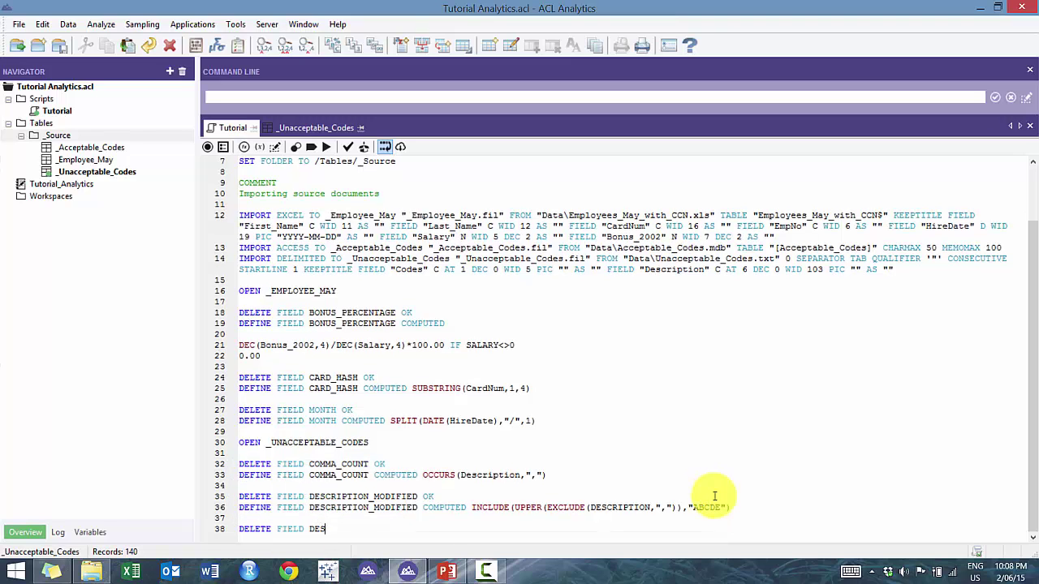
text(CRIPTION_LENGTH OK)
key(Return)
Define DESCRIPTION_LENGTH as computed LEN(DESCRIPTION_MODIFIED) and run the script, saving the changes to _Unacceptable_Codes.
text(DEFINE)
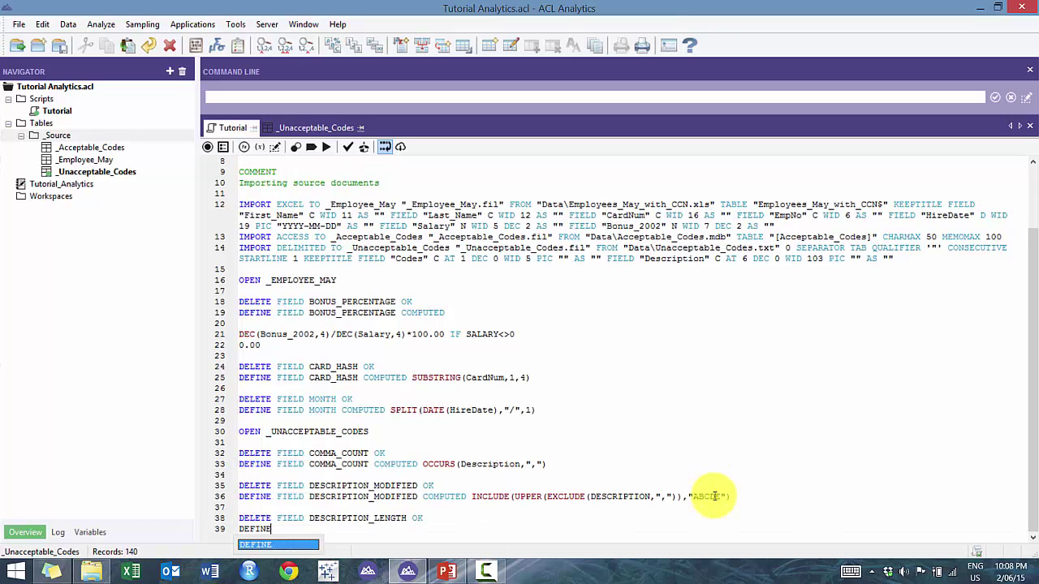
text( FIELD DESCRIP)
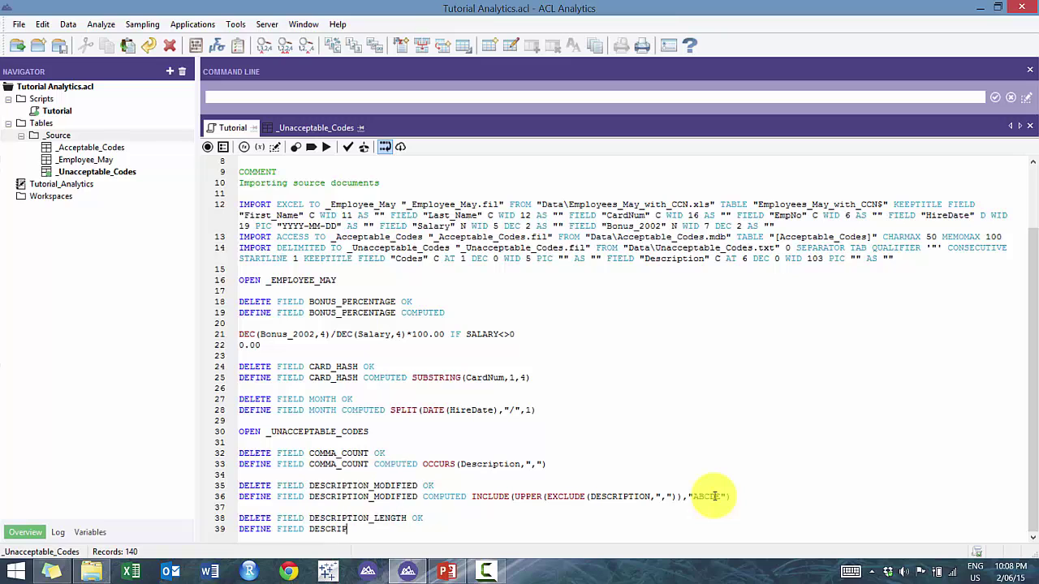
text(TION_LENGTH COMPUTED)
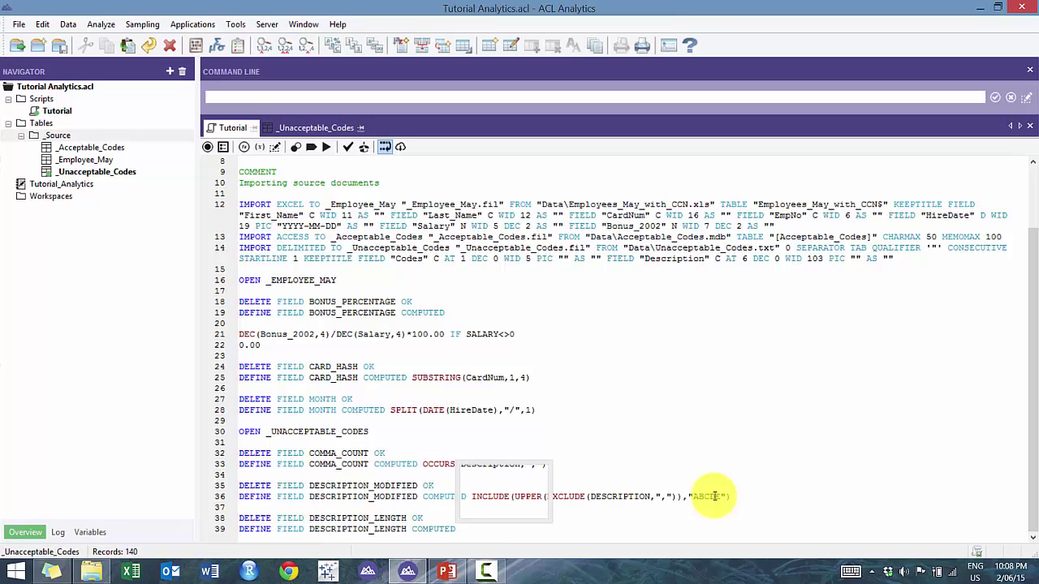
text( LEN()
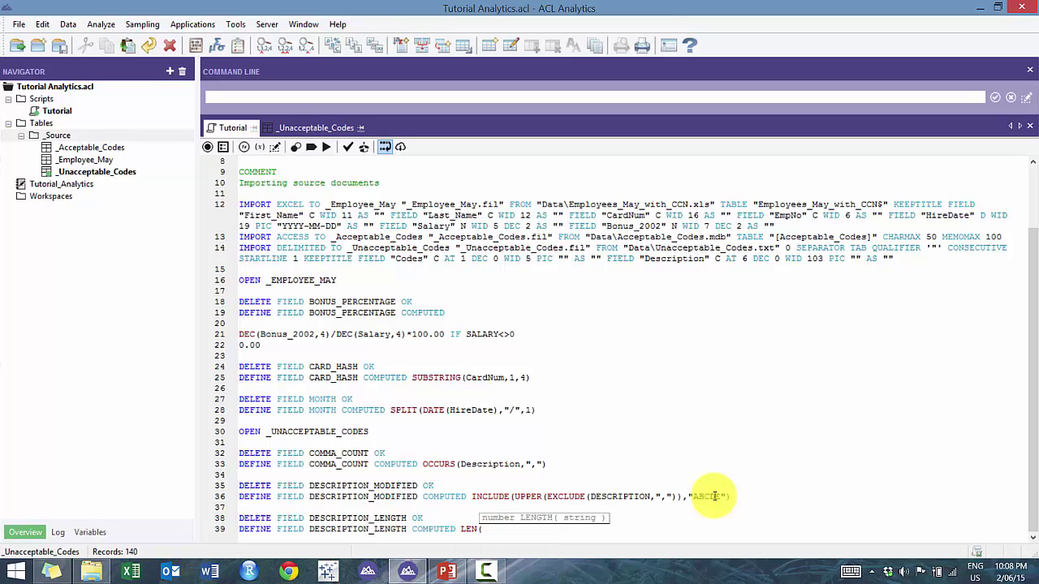
text(DESCRIPTION_MODIFIED))
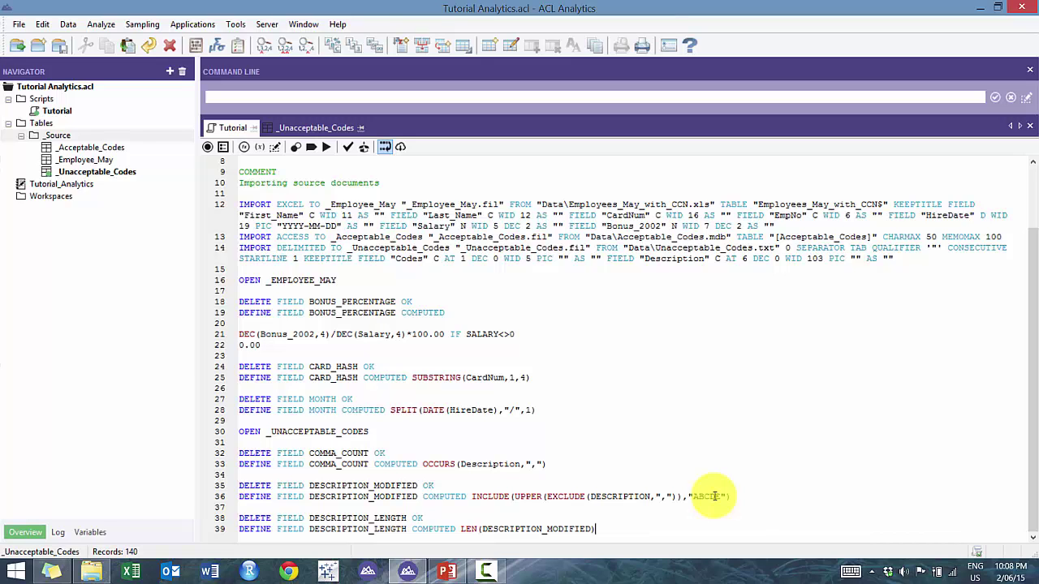
click(327, 150)
click(515, 335)
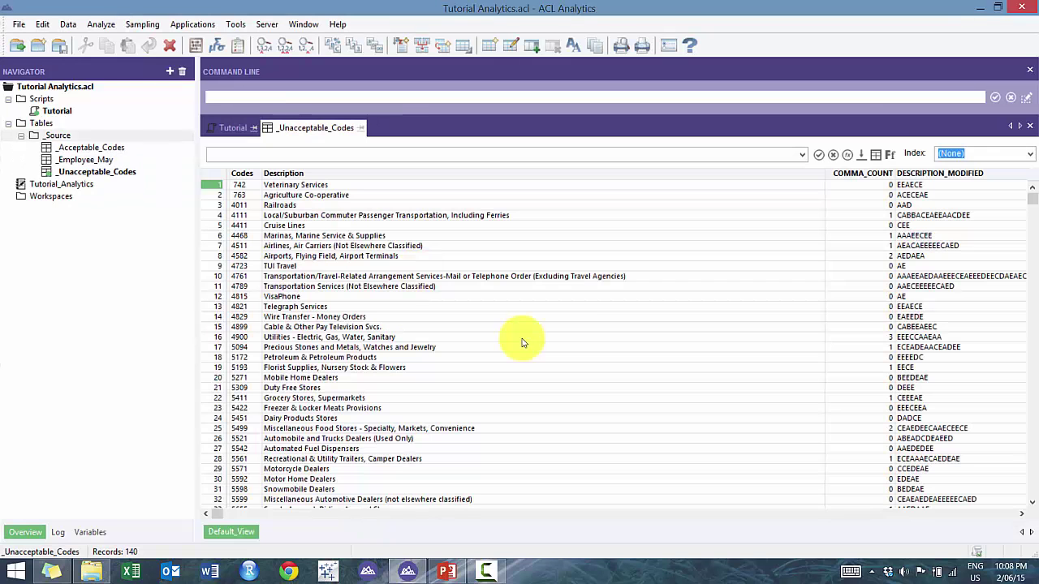
Resize all columns of the _Unacceptable_Codes view and check the DESCRIPTION_LENGTH values against DESCRIPTION_MODIFIED.
right_click(905, 173)
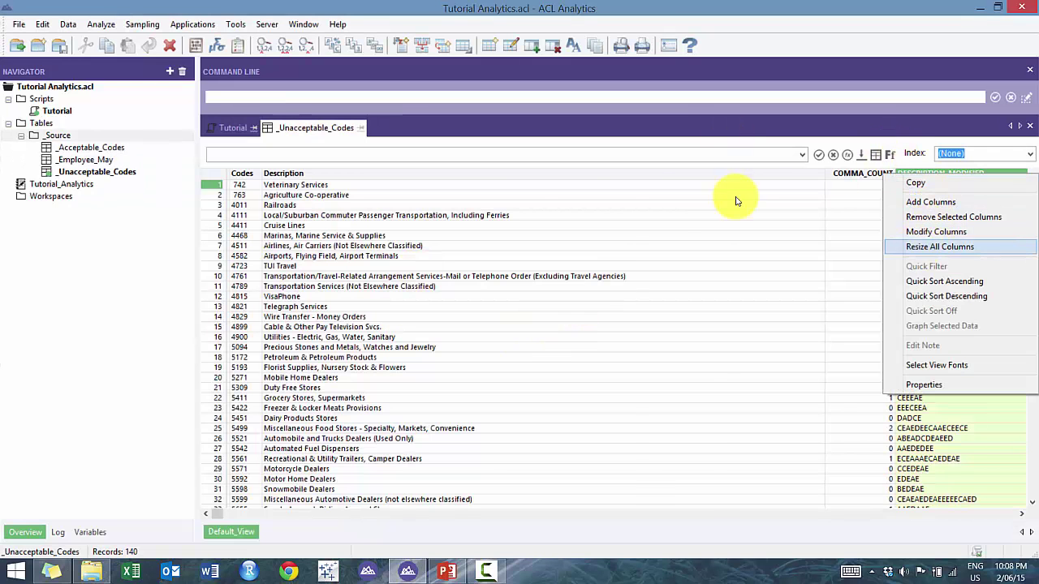
key(Return)
click(883, 349)
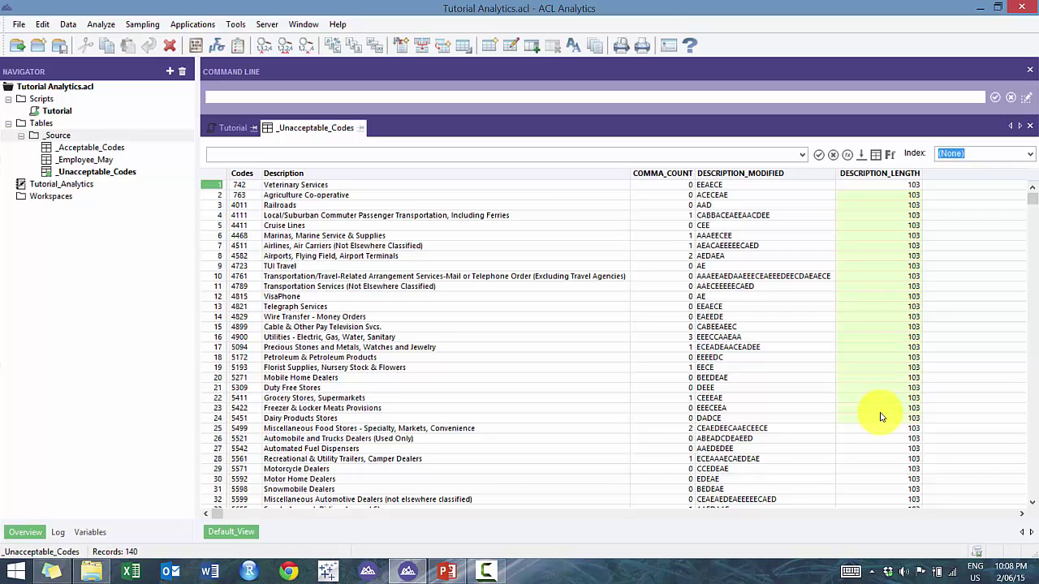
click(718, 217)
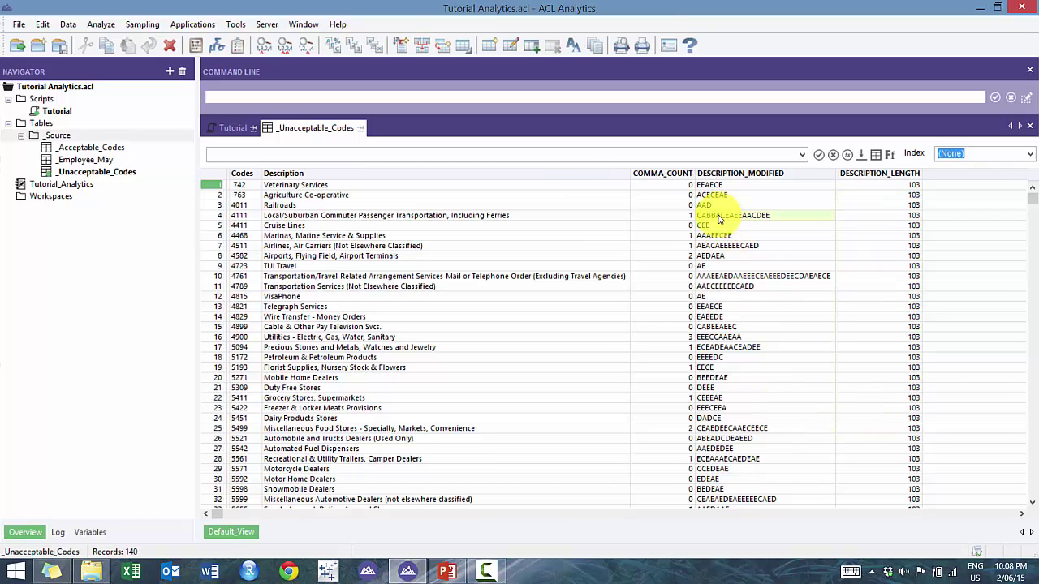
click(535, 154)
text(CABBACEAEEAACDEE)
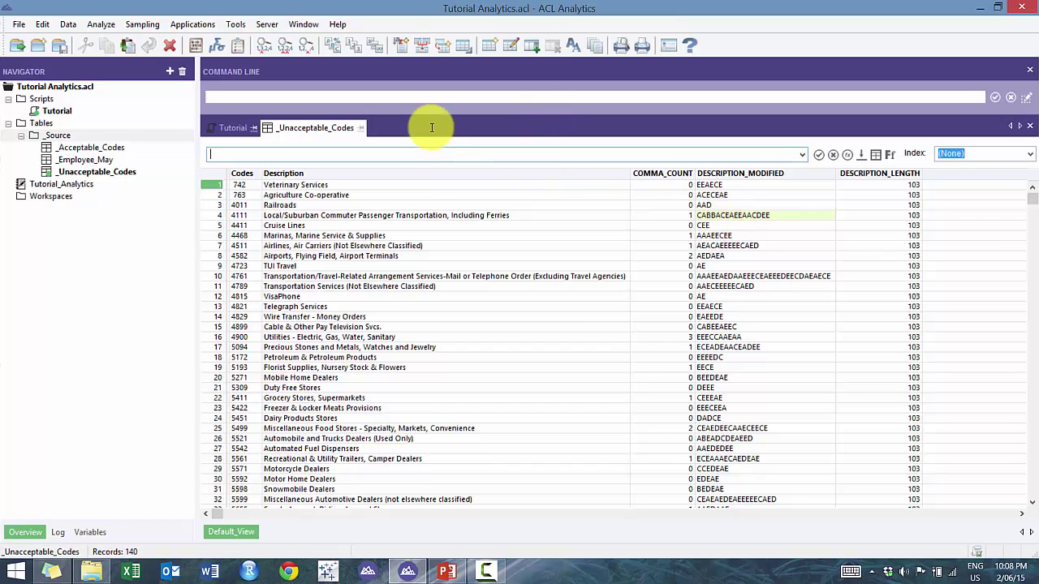
Wrap DESCRIPTION_MODIFIED in ALLTRIM inside the LEN expression of DESCRIPTION_LENGTH and run the script, saving the changes to _Unacceptable_Codes.
click(231, 128)
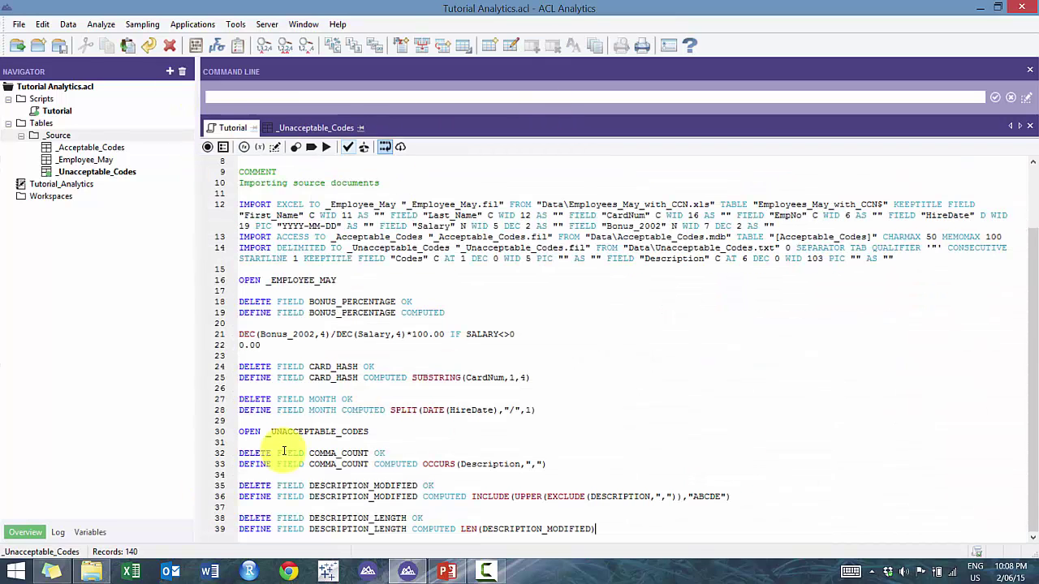
click(484, 528)
text(ALLTRIM()
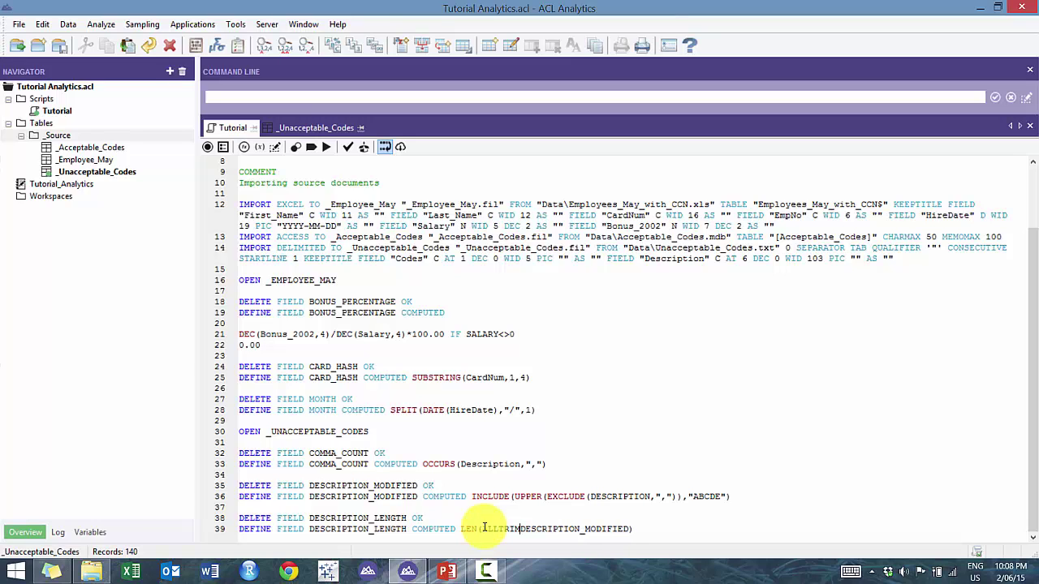
text(()
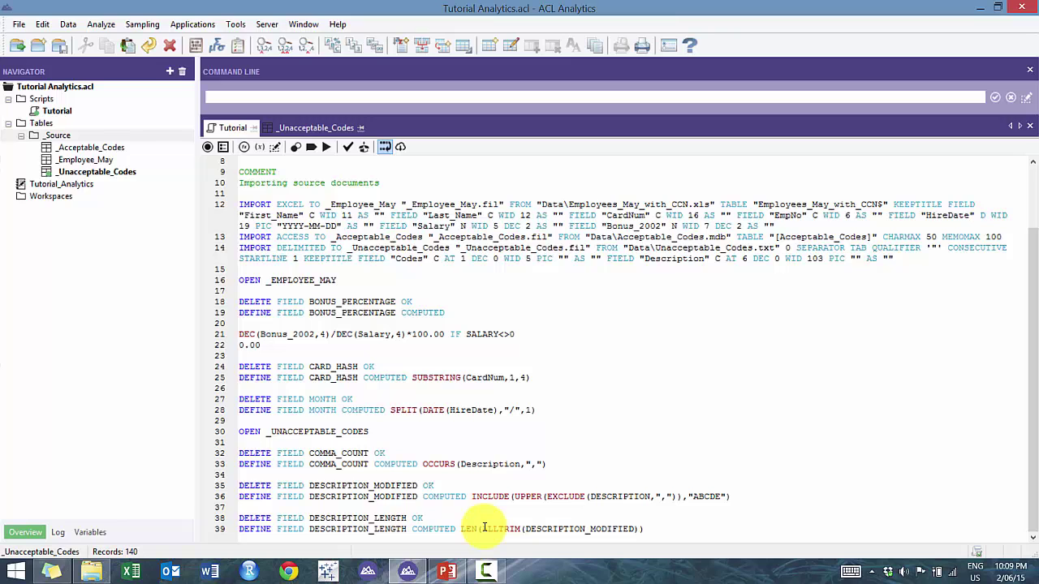
text())
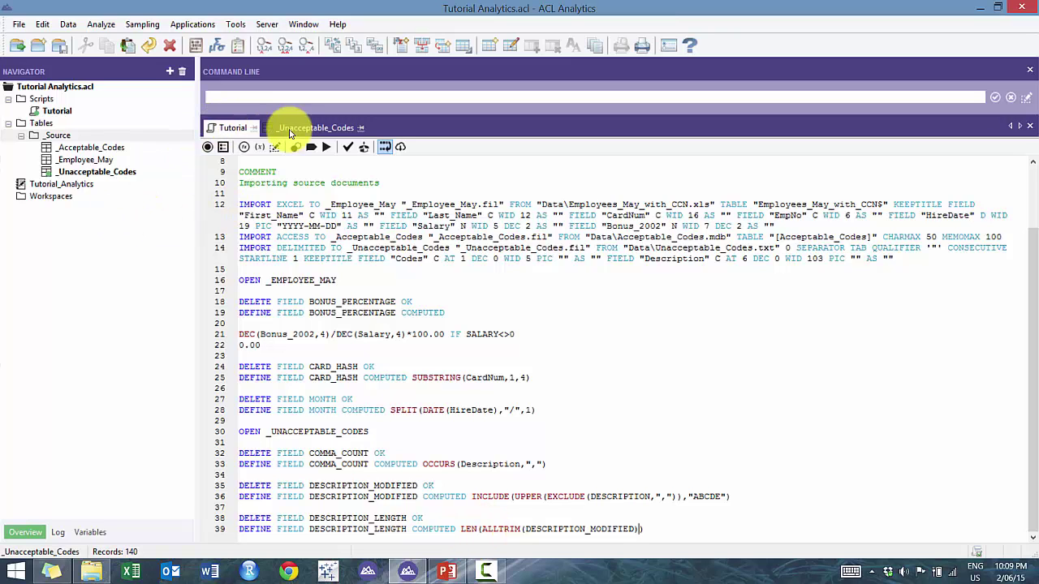
click(327, 149)
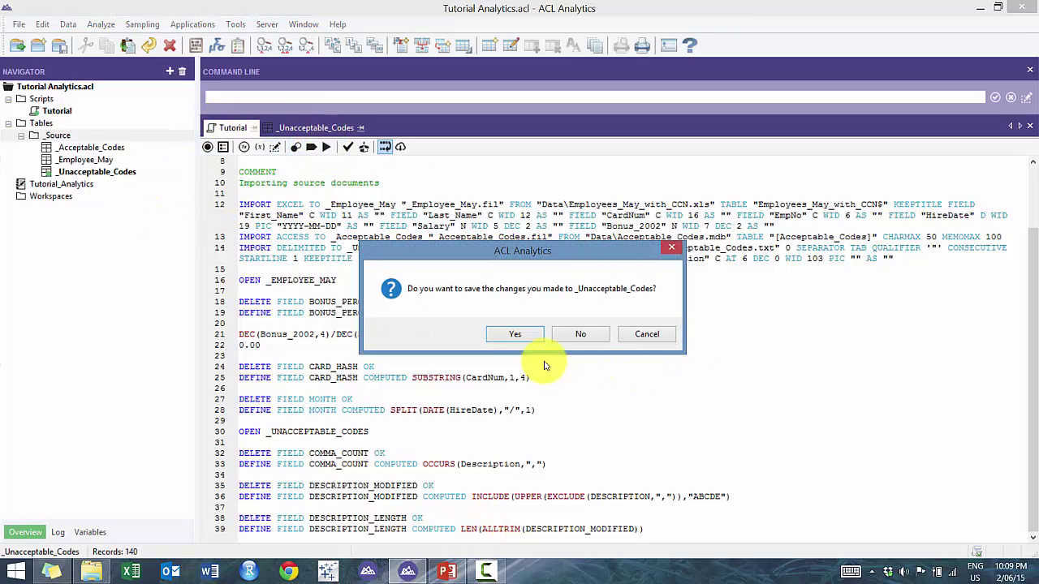
click(519, 339)
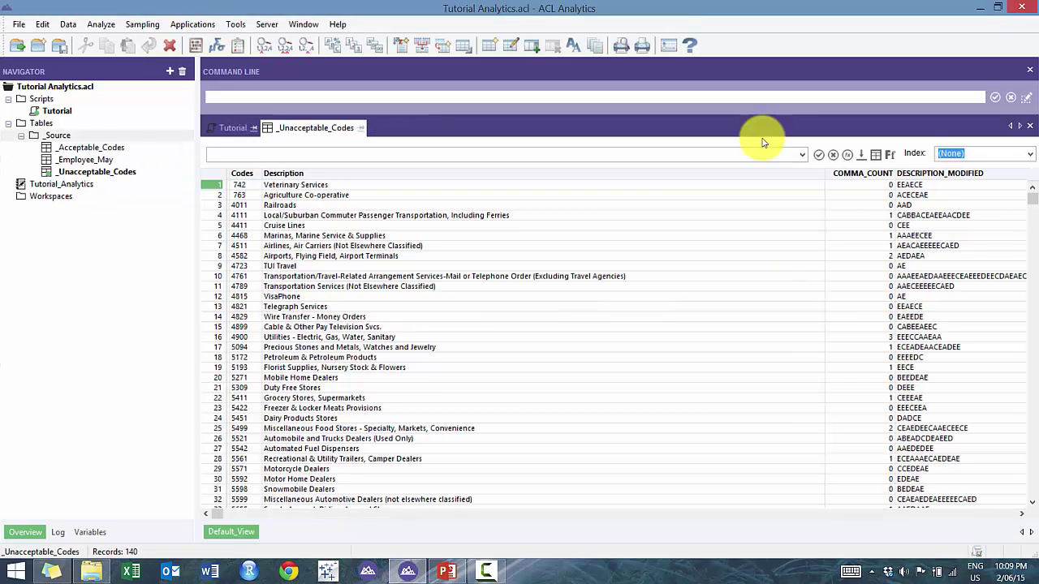
Resize all columns of the _Unacceptable_Codes view and select the DESCRIPTION_LENGTH column.
right_click(950, 174)
key(Return)
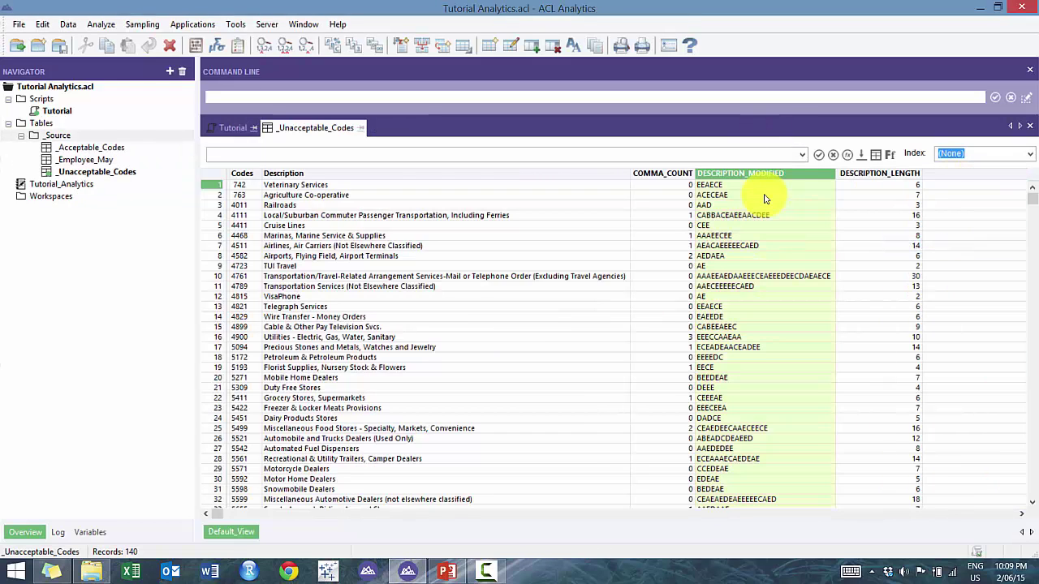
click(898, 174)
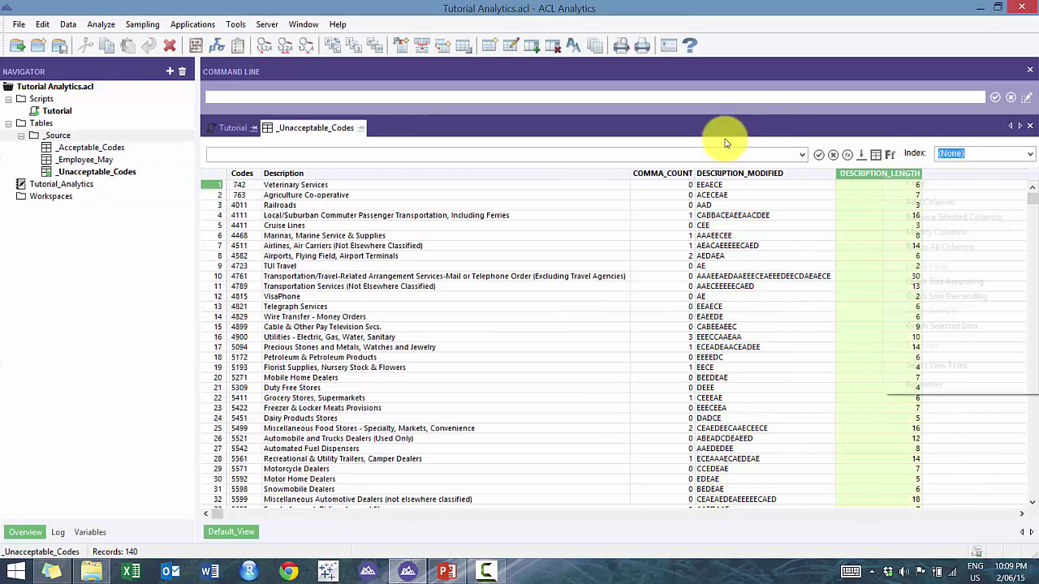
Quick sort the _Unacceptable_Codes view by DESCRIPTION_LENGTH in descending order.
click(914, 296)
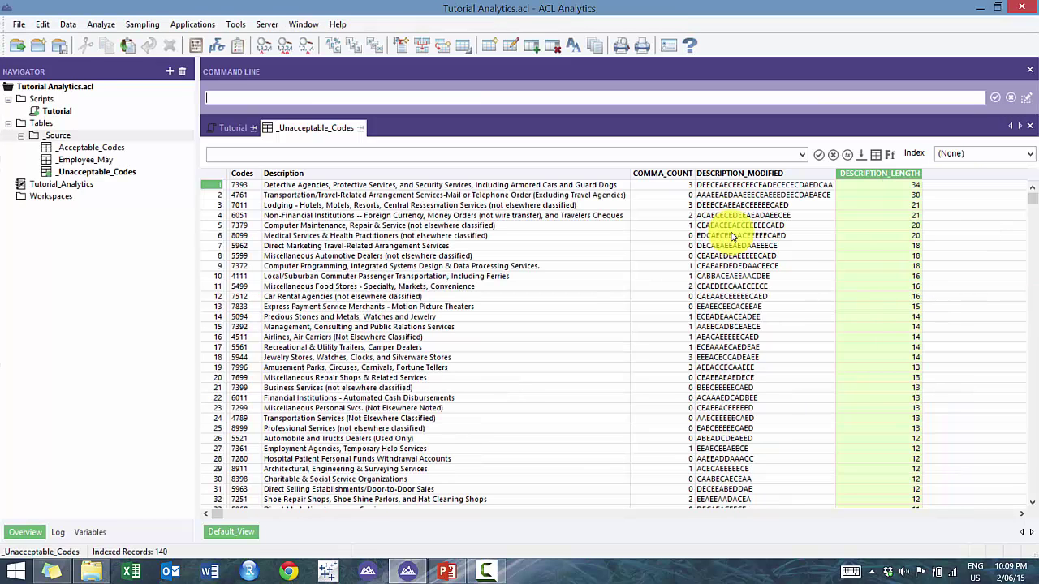
Review the functions used in the Tutorial script's computed field definitions, from BONUS_PERCENTAGE and MONTH through COMMA_COUNT, DESCRIPTION_MODIFIED and DESCRIPTION_LENGTH.
click(234, 128)
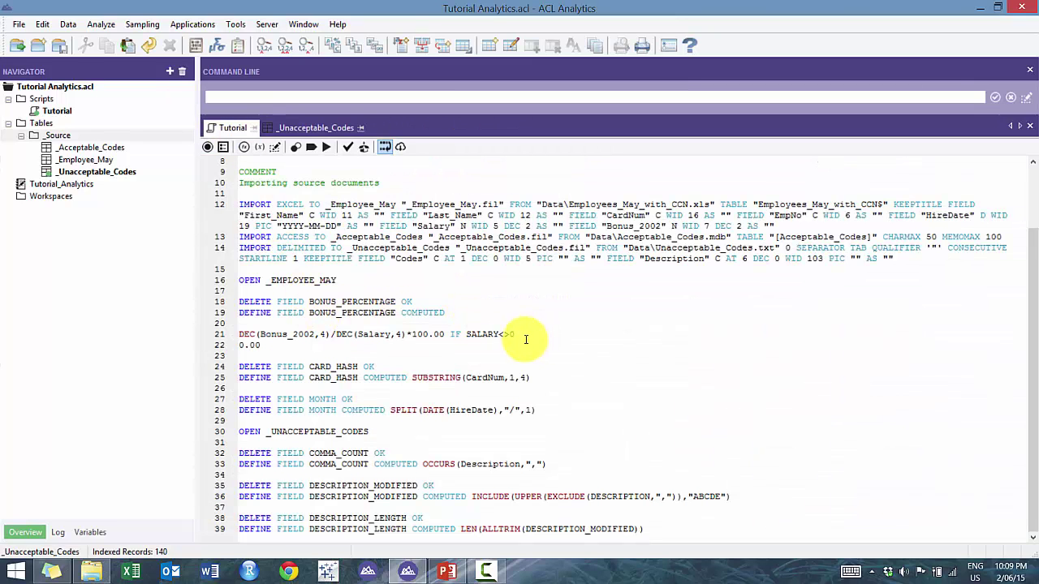
click(445, 334)
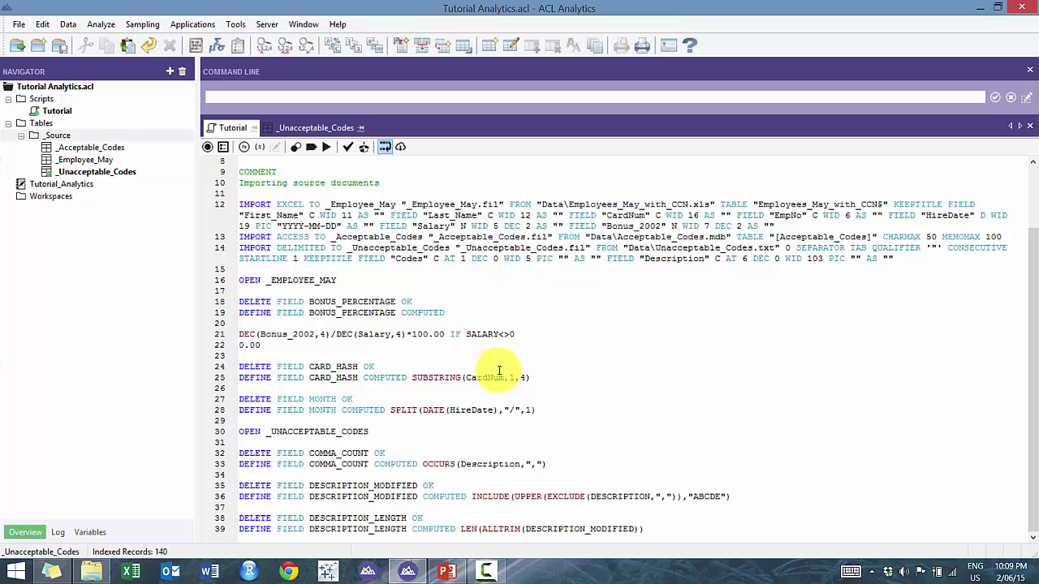
click(431, 411)
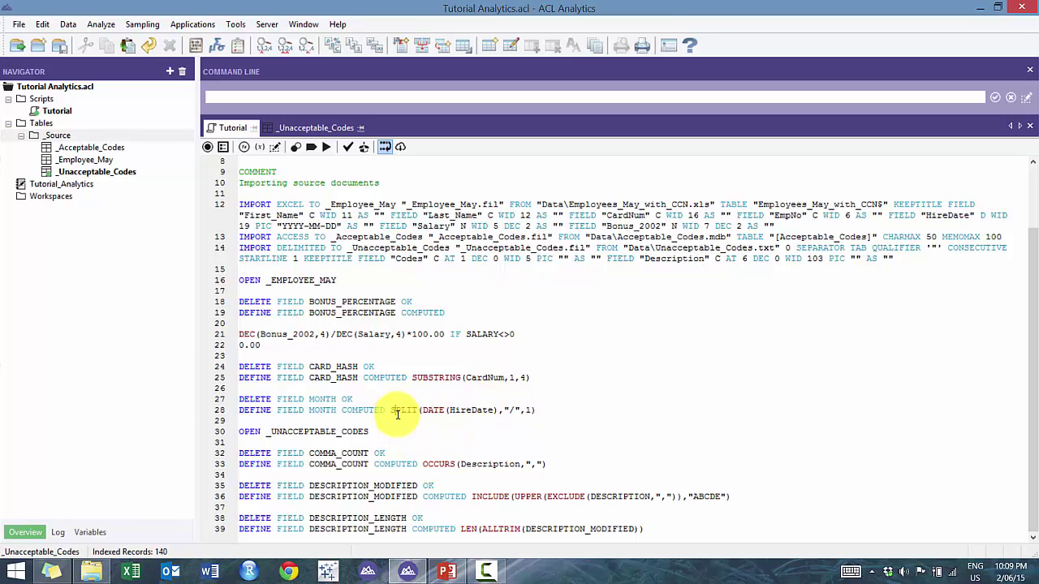
click(445, 466)
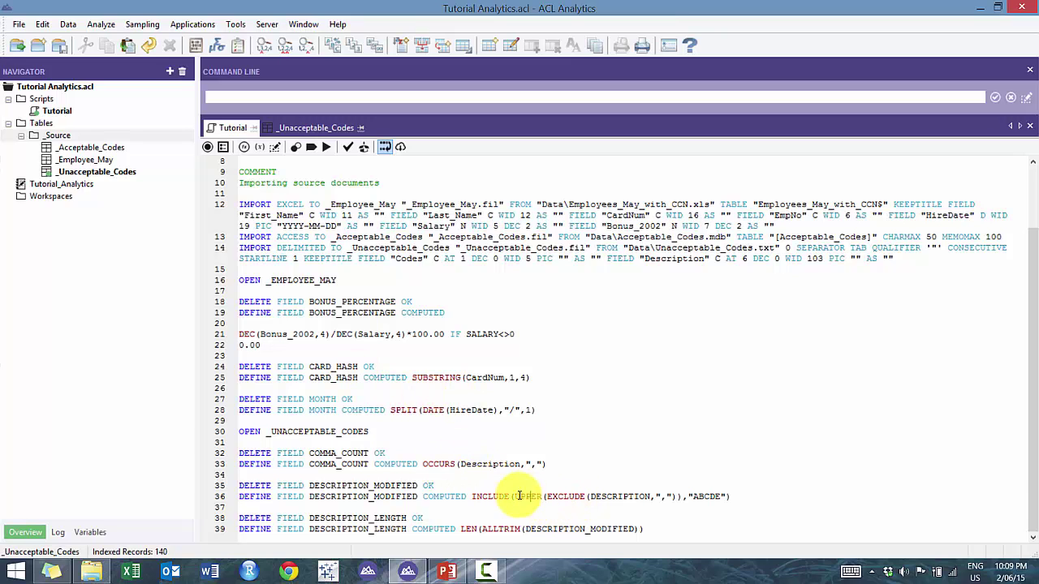
click(487, 496)
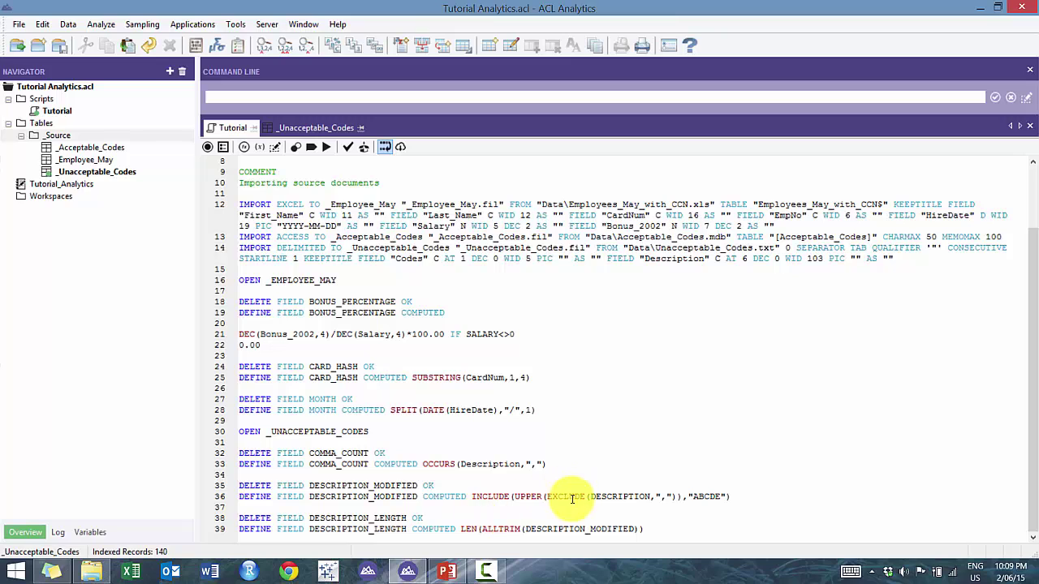
double_click(499, 497)
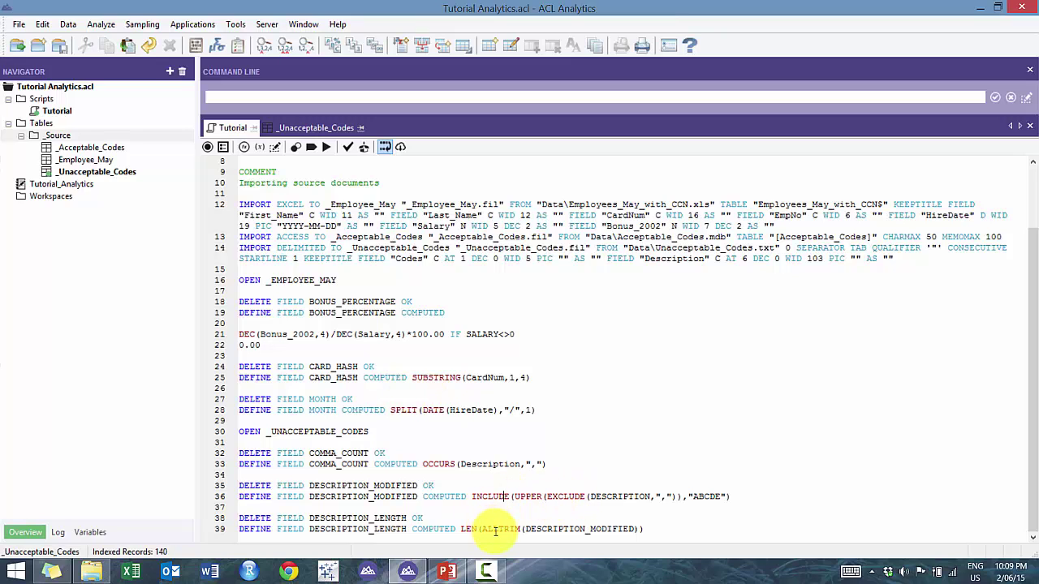
click(468, 526)
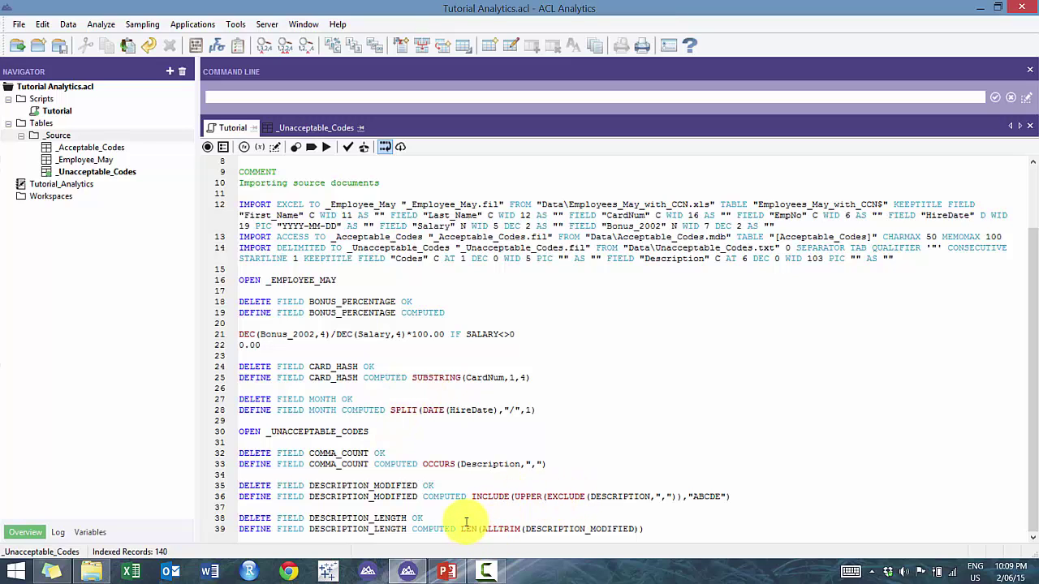